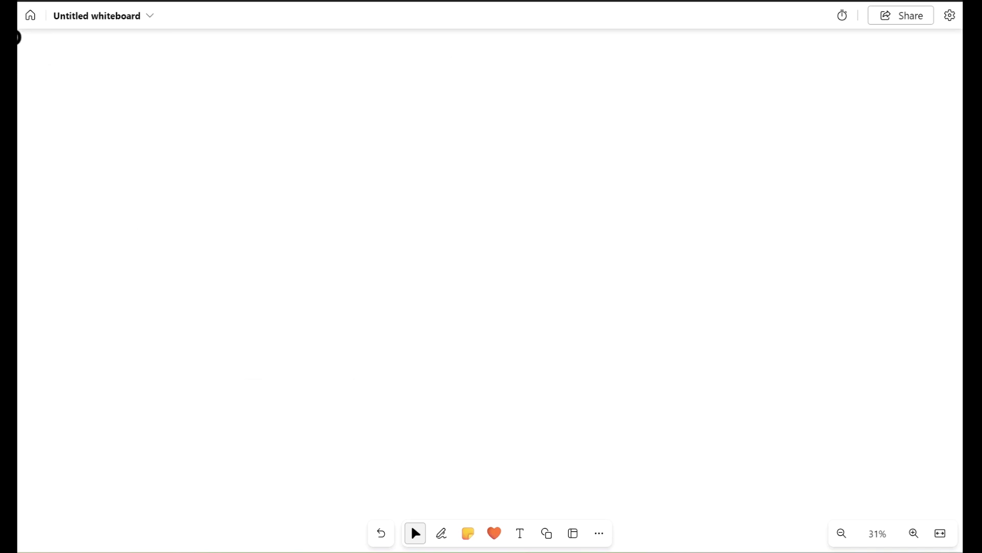
- Handwrite the heading "AD" near the upper edge of the blank whiteboard with the pen
{"action": "left_click", "coordinate": [441, 533]}
{"action": "mouse_move", "coordinate": [274, 82]}
{"action": "left_mouse_down"}
{"action": "mouse_move", "coordinate": [271, 130]}
{"action": "mouse_move", "coordinate": [304, 125]}
{"action": "left_mouse_up"}
{"action": "left_click_drag", "start_coordinate": [272, 114], "coordinate": [298, 107]}
{"action": "left_click_drag", "start_coordinate": [321, 88], "coordinate": [328, 112]}
{"action": "mouse_move", "coordinate": [315, 87]}
{"action": "left_mouse_down"}
{"action": "mouse_move", "coordinate": [345, 93]}
{"action": "mouse_move", "coordinate": [338, 111]}
{"action": "left_mouse_up"}
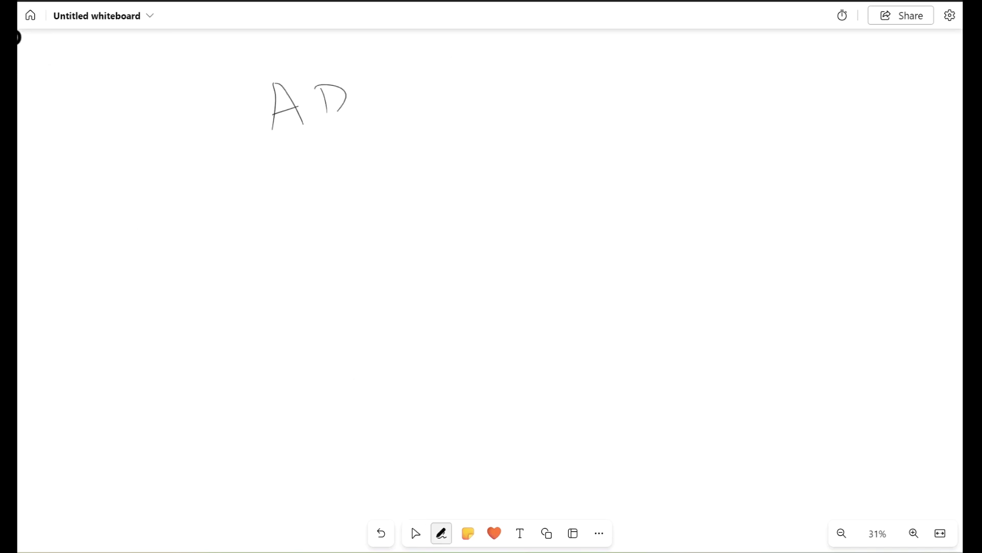
- Handwrite the heading "AAD" in the middle of the heading row beside AD
{"action": "mouse_move", "coordinate": [480, 87]}
{"action": "left_mouse_down"}
{"action": "mouse_move", "coordinate": [480, 118]}
{"action": "mouse_move", "coordinate": [507, 95]}
{"action": "mouse_move", "coordinate": [510, 123]}
{"action": "left_mouse_up"}
{"action": "left_click_drag", "start_coordinate": [545, 84], "coordinate": [536, 127]}
{"action": "mouse_move", "coordinate": [545, 85]}
{"action": "left_mouse_down"}
{"action": "mouse_move", "coordinate": [568, 115]}
{"action": "mouse_move", "coordinate": [573, 100]}
{"action": "left_mouse_up"}
{"action": "left_click_drag", "start_coordinate": [589, 86], "coordinate": [592, 126]}
{"action": "mouse_move", "coordinate": [590, 86]}
{"action": "left_mouse_down"}
{"action": "mouse_move", "coordinate": [616, 118]}
{"action": "mouse_move", "coordinate": [613, 105]}
{"action": "mouse_move", "coordinate": [594, 129]}
{"action": "left_mouse_up"}
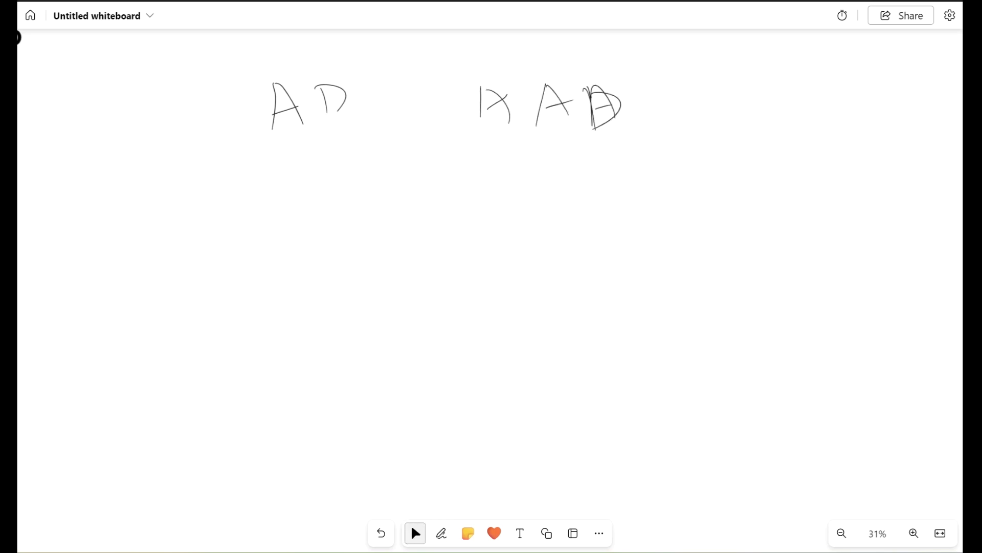
- Handwrite the heading "Hybrid" in the same row as AD and AAD
{"action": "left_click_drag", "start_coordinate": [734, 80], "coordinate": [735, 108]}
{"action": "left_click_drag", "start_coordinate": [735, 100], "coordinate": [753, 97]}
{"action": "mouse_move", "coordinate": [751, 84]}
{"action": "left_mouse_down"}
{"action": "mouse_move", "coordinate": [758, 116]}
{"action": "mouse_move", "coordinate": [774, 105]}
{"action": "left_mouse_up"}
{"action": "left_click_drag", "start_coordinate": [784, 97], "coordinate": [768, 122]}
{"action": "mouse_move", "coordinate": [790, 75]}
{"action": "left_mouse_down"}
{"action": "mouse_move", "coordinate": [802, 105]}
{"action": "mouse_move", "coordinate": [792, 114]}
{"action": "left_mouse_up"}
{"action": "left_click_drag", "start_coordinate": [813, 94], "coordinate": [868, 95]}
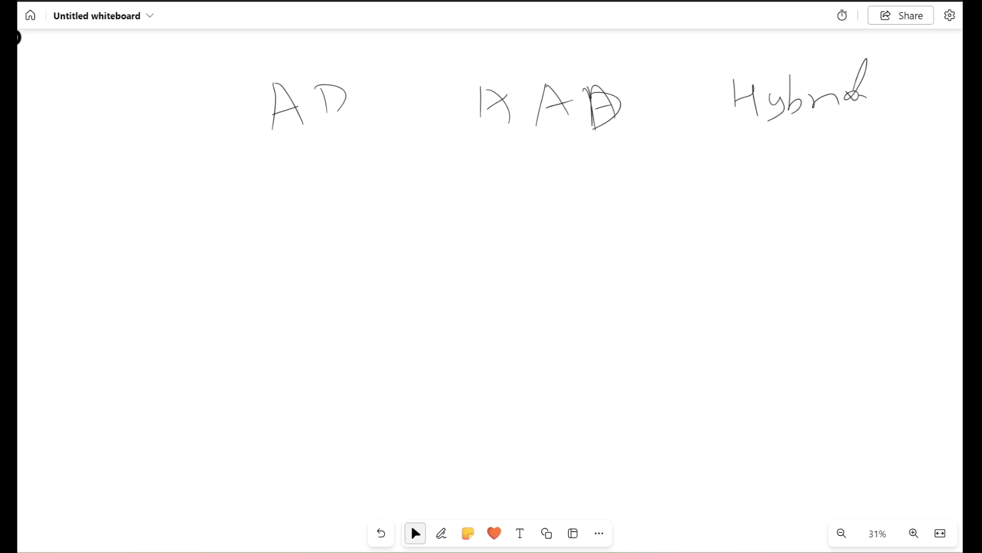
- Draw a computer below the AD heading and connect it to the heading with a double-headed arrow
{"action": "mouse_move", "coordinate": [253, 238]}
{"action": "left_mouse_down"}
{"action": "mouse_move", "coordinate": [256, 271]}
{"action": "mouse_move", "coordinate": [289, 266]}
{"action": "mouse_move", "coordinate": [258, 272]}
{"action": "left_mouse_up"}
{"action": "mouse_move", "coordinate": [280, 267]}
{"action": "left_mouse_down"}
{"action": "mouse_move", "coordinate": [280, 303]}
{"action": "mouse_move", "coordinate": [299, 304]}
{"action": "left_mouse_up"}
{"action": "mouse_move", "coordinate": [268, 232]}
{"action": "left_mouse_down"}
{"action": "mouse_move", "coordinate": [319, 141]}
{"action": "mouse_move", "coordinate": [324, 156]}
{"action": "left_mouse_up"}
{"action": "mouse_move", "coordinate": [271, 212]}
{"action": "left_mouse_down"}
{"action": "mouse_move", "coordinate": [271, 237]}
{"action": "mouse_move", "coordinate": [284, 232]}
{"action": "left_mouse_up"}
{"action": "left_click", "coordinate": [412, 527]}
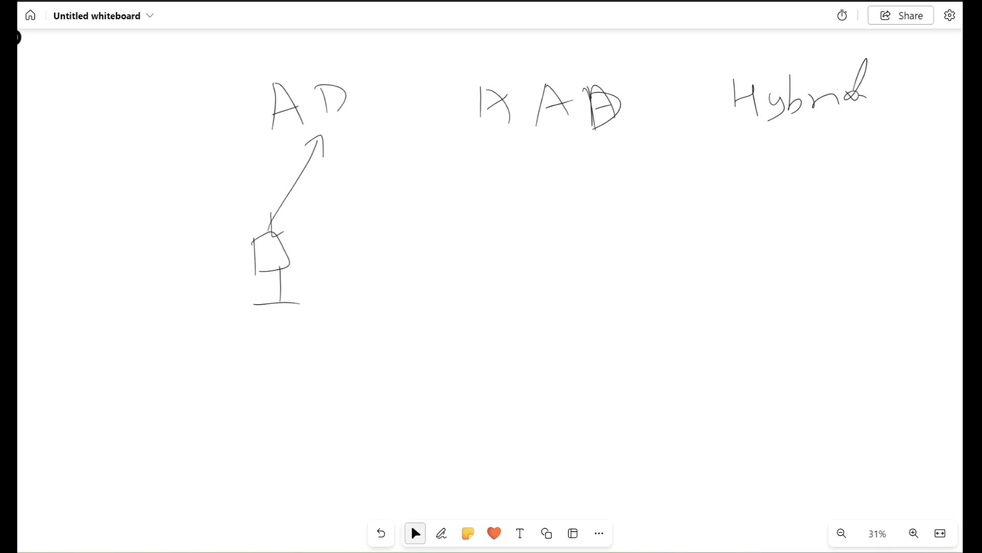
- Draw a computer below the AAD heading and connect it to the heading with a double-headed arrow
{"action": "left_click", "coordinate": [441, 533]}
{"action": "mouse_move", "coordinate": [504, 244]}
{"action": "left_mouse_down"}
{"action": "mouse_move", "coordinate": [508, 280]}
{"action": "mouse_move", "coordinate": [533, 238]}
{"action": "mouse_move", "coordinate": [507, 277]}
{"action": "left_mouse_up"}
{"action": "left_click_drag", "start_coordinate": [525, 276], "coordinate": [533, 303]}
{"action": "left_click_drag", "start_coordinate": [513, 314], "coordinate": [575, 302]}
{"action": "left_click", "coordinate": [411, 527]}
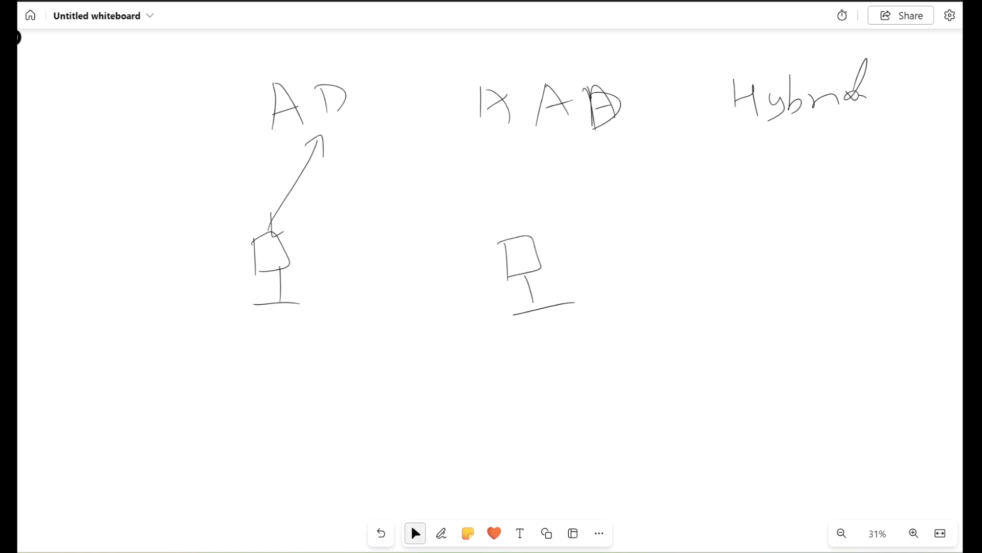
{"action": "left_click", "coordinate": [442, 532]}
{"action": "mouse_move", "coordinate": [521, 230]}
{"action": "left_mouse_down"}
{"action": "mouse_move", "coordinate": [549, 130]}
{"action": "mouse_move", "coordinate": [558, 151]}
{"action": "mouse_move", "coordinate": [536, 218]}
{"action": "left_mouse_up"}
{"action": "left_click", "coordinate": [412, 527]}
- Draw a computer below the Hybrid heading and connect it to that heading with an arrow
{"action": "left_click", "coordinate": [442, 533]}
{"action": "left_click_drag", "start_coordinate": [774, 199], "coordinate": [780, 232]}
{"action": "mouse_move", "coordinate": [769, 197]}
{"action": "left_mouse_down"}
{"action": "mouse_move", "coordinate": [794, 190]}
{"action": "mouse_move", "coordinate": [781, 232]}
{"action": "mouse_move", "coordinate": [808, 271]}
{"action": "mouse_move", "coordinate": [853, 267]}
{"action": "left_mouse_up"}
{"action": "left_click", "coordinate": [414, 533]}
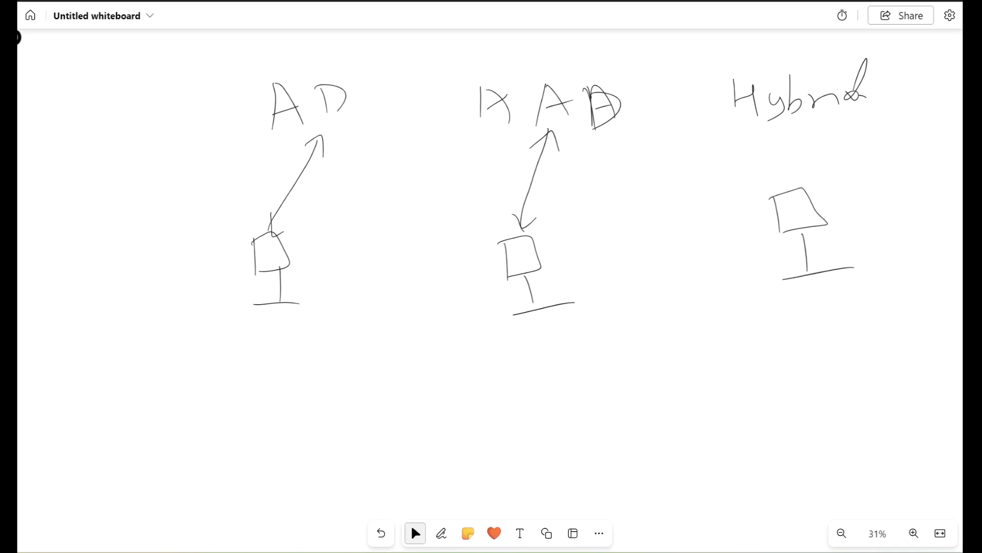
{"action": "left_click", "coordinate": [441, 533]}
{"action": "mouse_move", "coordinate": [791, 135]}
{"action": "left_mouse_down"}
{"action": "mouse_move", "coordinate": [796, 186]}
{"action": "mouse_move", "coordinate": [807, 152]}
{"action": "left_mouse_up"}
{"action": "left_click", "coordinate": [415, 533]}
- Draw arrows from the Hybrid computer toward the AAD and AD parts of the diagram
{"action": "left_click", "coordinate": [442, 533]}
{"action": "left_click", "coordinate": [415, 532]}
{"action": "left_click", "coordinate": [441, 532]}
{"action": "left_click_drag", "start_coordinate": [757, 201], "coordinate": [613, 152]}
{"action": "mouse_move", "coordinate": [641, 152]}
{"action": "left_mouse_down"}
{"action": "mouse_move", "coordinate": [626, 167]}
{"action": "mouse_move", "coordinate": [636, 175]}
{"action": "left_mouse_up"}
{"action": "mouse_move", "coordinate": [777, 210]}
{"action": "left_mouse_down"}
{"action": "mouse_move", "coordinate": [377, 141]}
{"action": "mouse_move", "coordinate": [384, 163]}
{"action": "left_mouse_up"}
{"action": "left_click", "coordinate": [416, 533]}
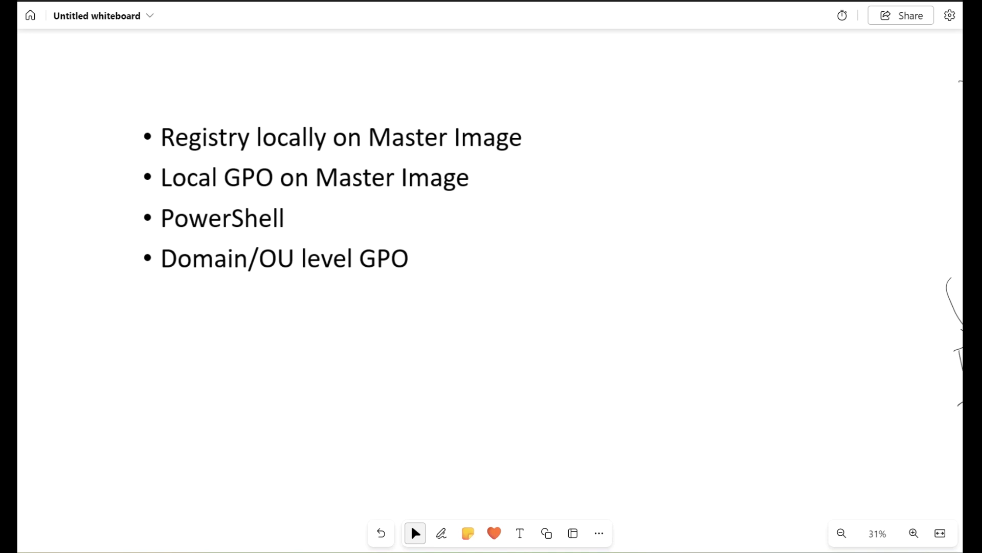
- Tick the Registry, Local GPO and PowerShell bullets and double-underline "Domain/OU level GPO"
{"action": "left_click_drag", "start_coordinate": [547, 132], "coordinate": [581, 132]}
{"action": "left_click_drag", "start_coordinate": [314, 215], "coordinate": [353, 203]}
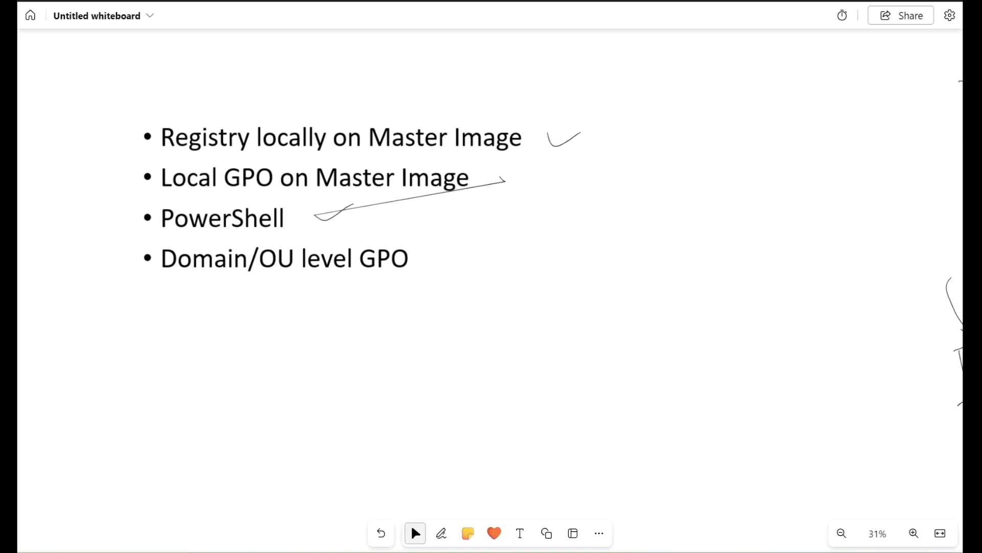
{"action": "mouse_move", "coordinate": [195, 290]}
{"action": "left_mouse_down"}
{"action": "mouse_move", "coordinate": [399, 292]}
{"action": "mouse_move", "coordinate": [378, 297]}
{"action": "left_mouse_up"}
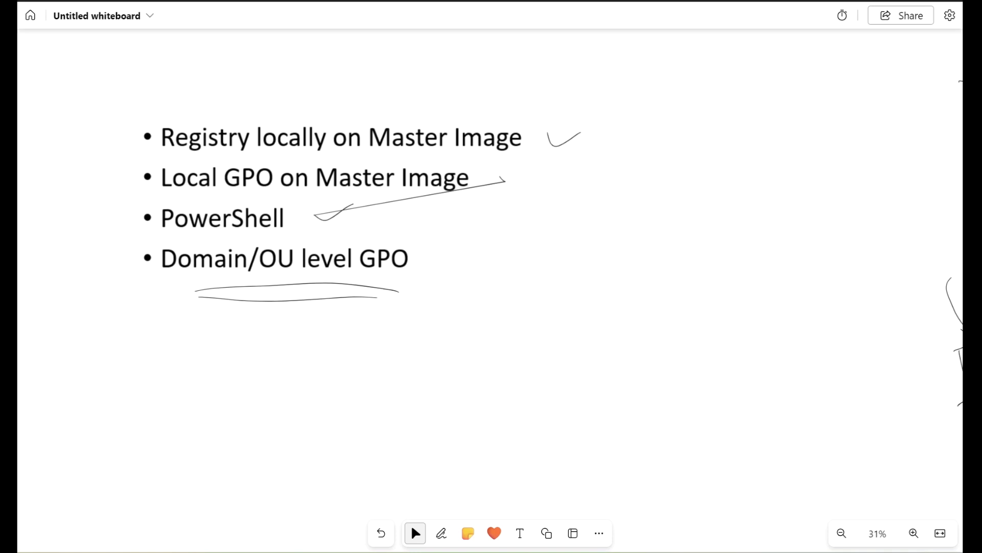
- Draw two long parallel diagonal lines separating the bullet list from the empty canvas beside it
{"action": "left_click_drag", "start_coordinate": [491, 358], "coordinate": [509, 295]}
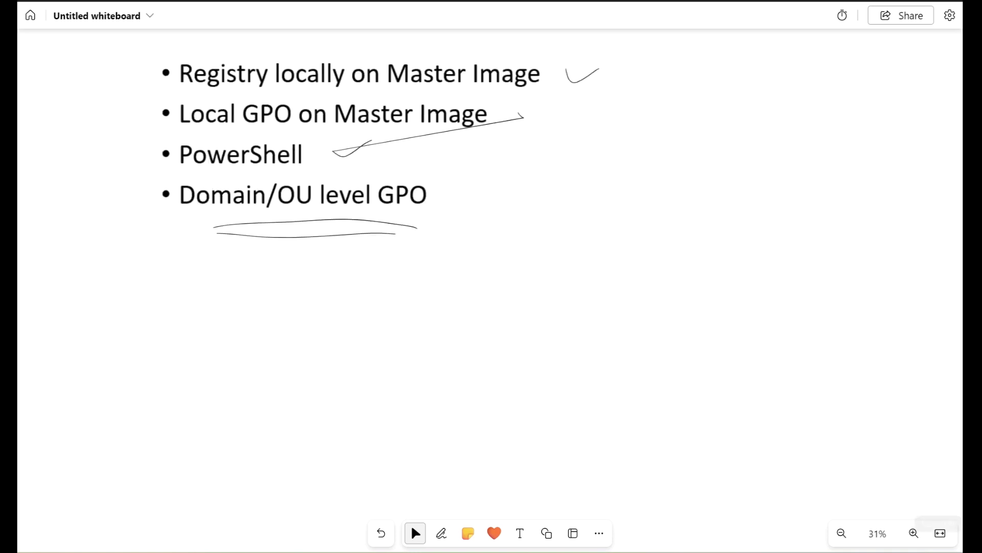
{"action": "mouse_move", "coordinate": [269, 329]}
{"action": "left_mouse_down"}
{"action": "mouse_move", "coordinate": [476, 204]}
{"action": "mouse_move", "coordinate": [599, 112]}
{"action": "left_mouse_up"}
{"action": "left_click_drag", "start_coordinate": [292, 352], "coordinate": [582, 135]}
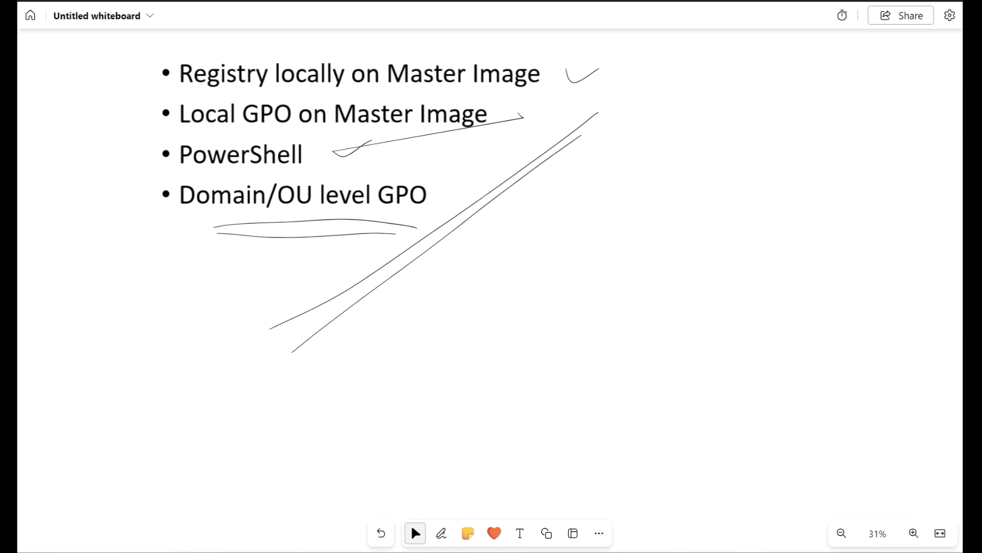
- Handwrite "AD" beside the diagonal lines with "Hybrid" branching off beneath it
{"action": "mouse_move", "coordinate": [644, 132]}
{"action": "left_mouse_down"}
{"action": "mouse_move", "coordinate": [649, 168]}
{"action": "mouse_move", "coordinate": [678, 128]}
{"action": "mouse_move", "coordinate": [692, 147]}
{"action": "left_mouse_up"}
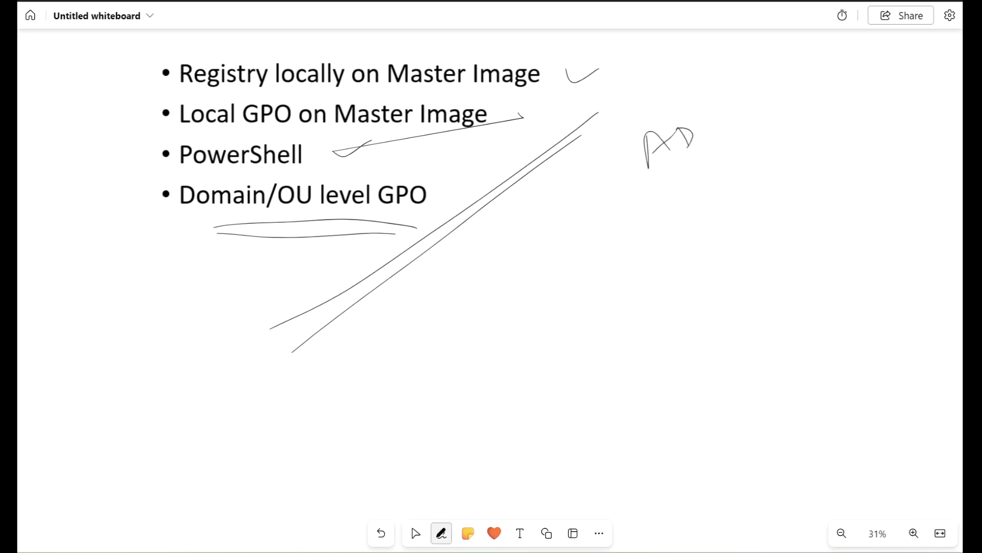
{"action": "mouse_move", "coordinate": [668, 182]}
{"action": "left_mouse_down"}
{"action": "mouse_move", "coordinate": [702, 201]}
{"action": "mouse_move", "coordinate": [742, 188]}
{"action": "mouse_move", "coordinate": [762, 197]}
{"action": "left_mouse_up"}
{"action": "left_click_drag", "start_coordinate": [758, 154], "coordinate": [770, 186]}
{"action": "left_click_drag", "start_coordinate": [781, 176], "coordinate": [806, 169]}
{"action": "left_click", "coordinate": [415, 533]}
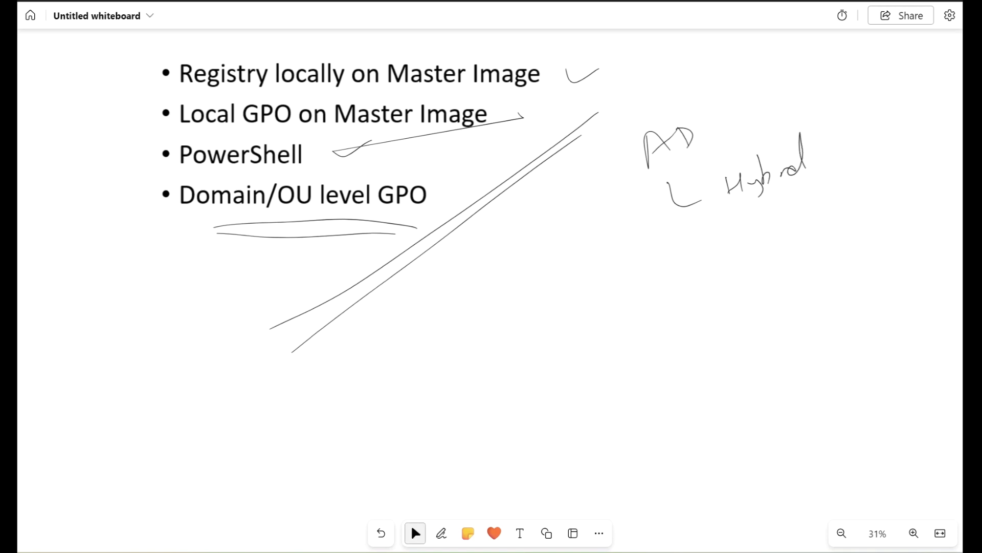
- Handwrite "AAD" below the AD and Hybrid note and circle it
{"action": "left_click", "coordinate": [441, 533]}
{"action": "mouse_move", "coordinate": [564, 282]}
{"action": "left_mouse_down"}
{"action": "mouse_move", "coordinate": [574, 275]}
{"action": "mouse_move", "coordinate": [596, 303]}
{"action": "left_mouse_up"}
{"action": "mouse_move", "coordinate": [571, 296]}
{"action": "left_mouse_down"}
{"action": "mouse_move", "coordinate": [613, 274]}
{"action": "mouse_move", "coordinate": [627, 288]}
{"action": "mouse_move", "coordinate": [649, 286]}
{"action": "left_mouse_up"}
{"action": "left_click_drag", "start_coordinate": [646, 268], "coordinate": [653, 291]}
{"action": "left_click", "coordinate": [415, 532]}
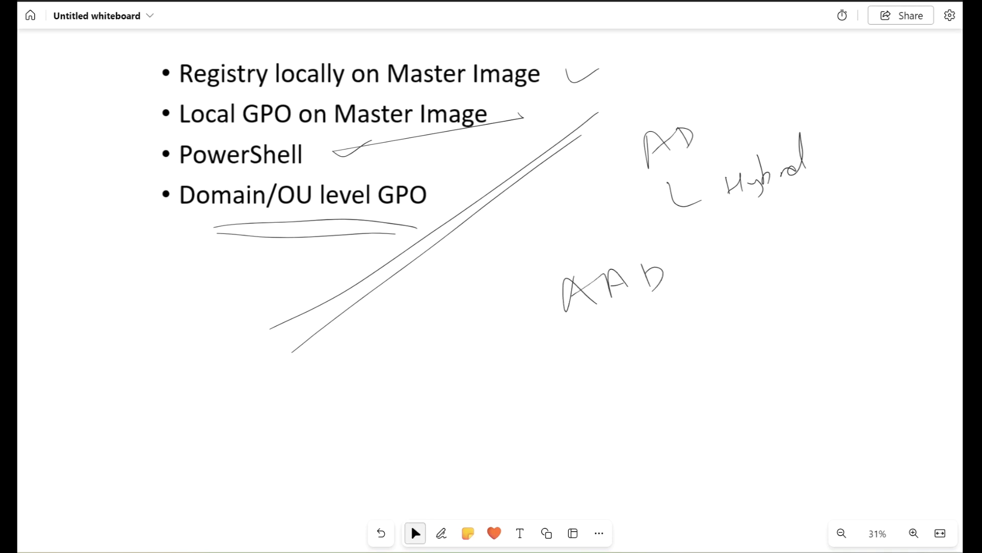
{"action": "left_click", "coordinate": [442, 533]}
{"action": "mouse_move", "coordinate": [631, 253]}
{"action": "left_mouse_down"}
{"action": "mouse_move", "coordinate": [674, 338]}
{"action": "mouse_move", "coordinate": [663, 252]}
{"action": "left_mouse_up"}
{"action": "left_click", "coordinate": [415, 533]}
- Draw a curved arrow from the circled AAD to "Domain/OU level GPO" and cross the arrow out
{"action": "left_click", "coordinate": [441, 533]}
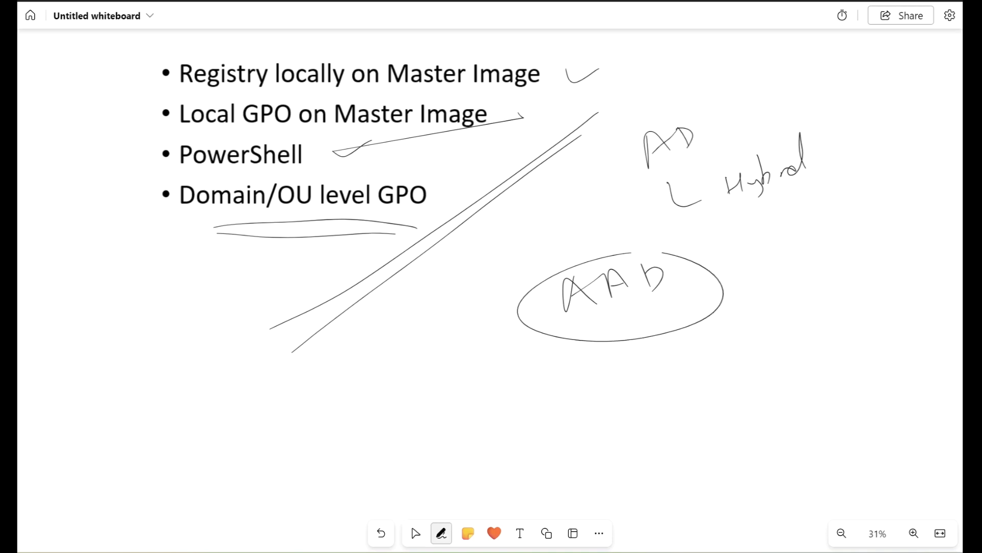
{"action": "mouse_move", "coordinate": [547, 307]}
{"action": "left_mouse_down"}
{"action": "mouse_move", "coordinate": [235, 379]}
{"action": "mouse_move", "coordinate": [207, 249]}
{"action": "mouse_move", "coordinate": [221, 271]}
{"action": "left_mouse_up"}
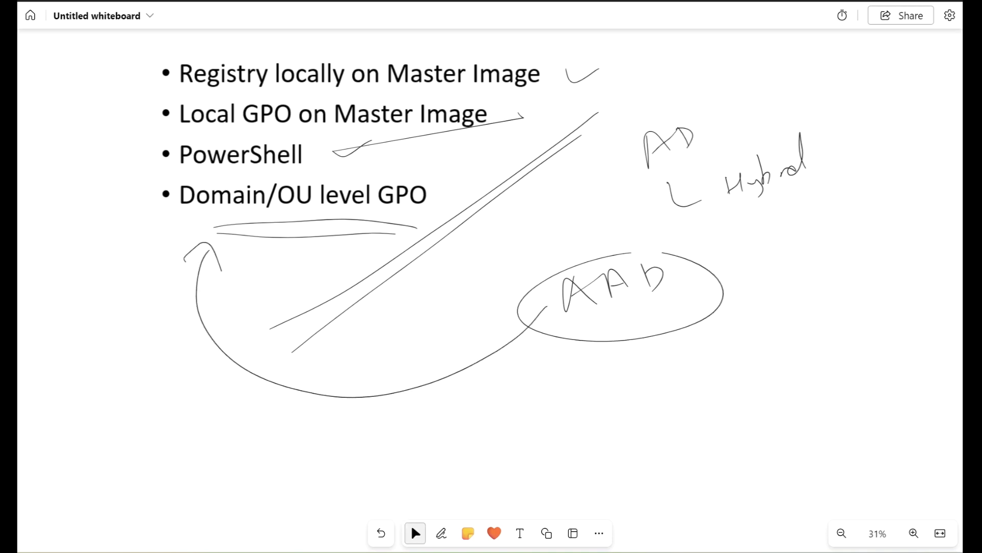
{"action": "left_click", "coordinate": [441, 532]}
{"action": "left_click_drag", "start_coordinate": [394, 358], "coordinate": [391, 421]}
{"action": "left_click_drag", "start_coordinate": [415, 387], "coordinate": [381, 412]}
{"action": "left_click_drag", "start_coordinate": [380, 383], "coordinate": [403, 415]}
{"action": "left_click", "coordinate": [415, 532]}
- Handwrite "Intune" below the circled AAD and double-underline it
{"action": "left_click", "coordinate": [441, 533]}
{"action": "mouse_move", "coordinate": [610, 387]}
{"action": "left_mouse_down"}
{"action": "mouse_move", "coordinate": [607, 415]}
{"action": "mouse_move", "coordinate": [634, 389]}
{"action": "mouse_move", "coordinate": [650, 399]}
{"action": "left_mouse_up"}
{"action": "left_click_drag", "start_coordinate": [634, 393], "coordinate": [676, 376]}
{"action": "mouse_move", "coordinate": [681, 364]}
{"action": "left_mouse_down"}
{"action": "mouse_move", "coordinate": [687, 379]}
{"action": "mouse_move", "coordinate": [724, 363]}
{"action": "left_mouse_up"}
{"action": "mouse_move", "coordinate": [599, 434]}
{"action": "left_mouse_down"}
{"action": "mouse_move", "coordinate": [754, 361]}
{"action": "mouse_move", "coordinate": [766, 371]}
{"action": "left_mouse_up"}
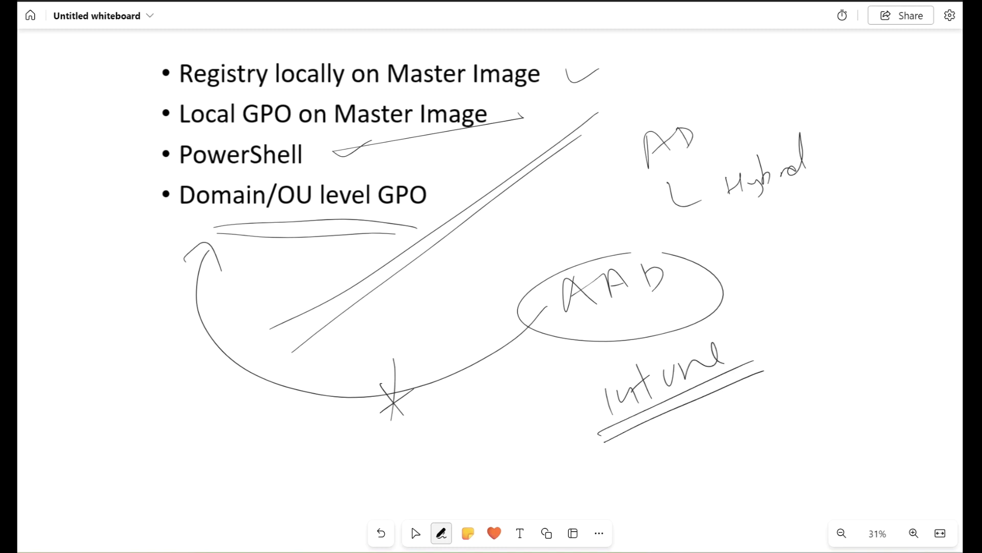
{"action": "left_click", "coordinate": [415, 533]}
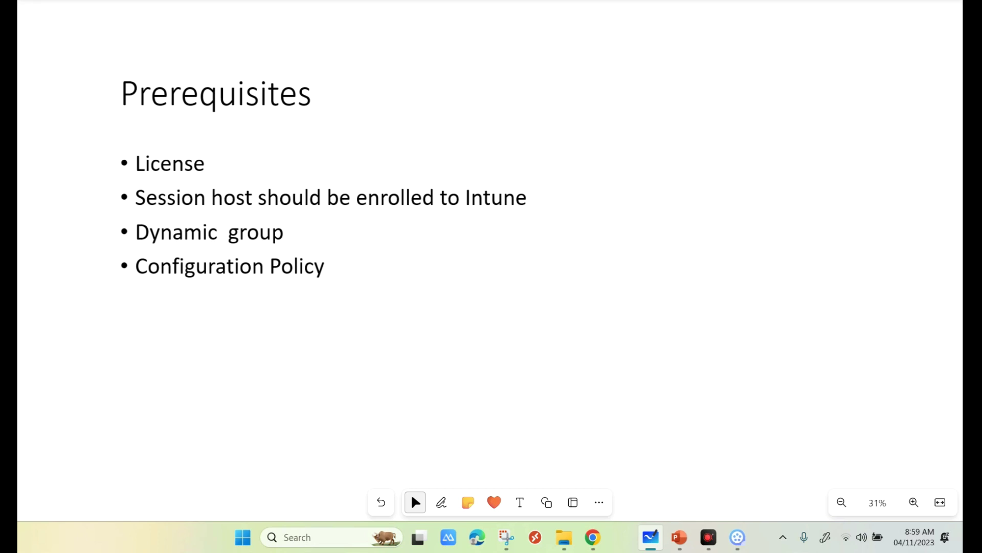
- Tick the License, Session host enrollment and Dynamic group bullets on the Prerequisites list
{"action": "left_click_drag", "start_coordinate": [222, 156], "coordinate": [285, 132]}
{"action": "mouse_move", "coordinate": [534, 192]}
{"action": "left_mouse_down"}
{"action": "mouse_move", "coordinate": [538, 203]}
{"action": "mouse_move", "coordinate": [608, 172]}
{"action": "left_mouse_up"}
{"action": "left_click_drag", "start_coordinate": [303, 225], "coordinate": [354, 224]}
- Draw a line from the Dynamic group bullet to a vertical bracket with five short branches
{"action": "mouse_move", "coordinate": [432, 239]}
{"action": "left_mouse_down"}
{"action": "mouse_move", "coordinate": [682, 216]}
{"action": "mouse_move", "coordinate": [695, 285]}
{"action": "left_mouse_up"}
{"action": "left_click_drag", "start_coordinate": [690, 184], "coordinate": [726, 176]}
{"action": "left_click_drag", "start_coordinate": [687, 211], "coordinate": [723, 200]}
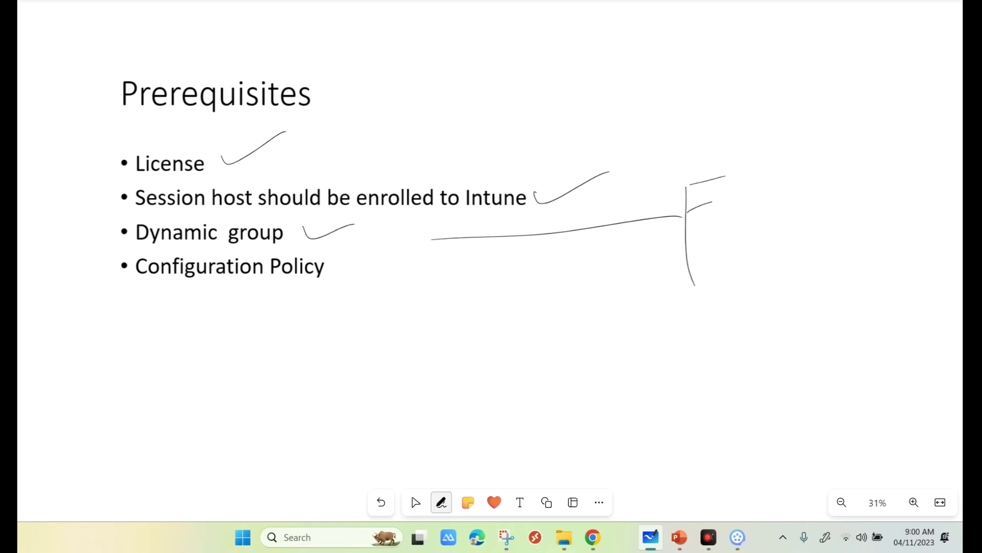
{"action": "left_click_drag", "start_coordinate": [687, 241], "coordinate": [718, 229]}
{"action": "left_click_drag", "start_coordinate": [696, 263], "coordinate": [711, 257]}
{"action": "left_click_drag", "start_coordinate": [691, 289], "coordinate": [745, 272]}
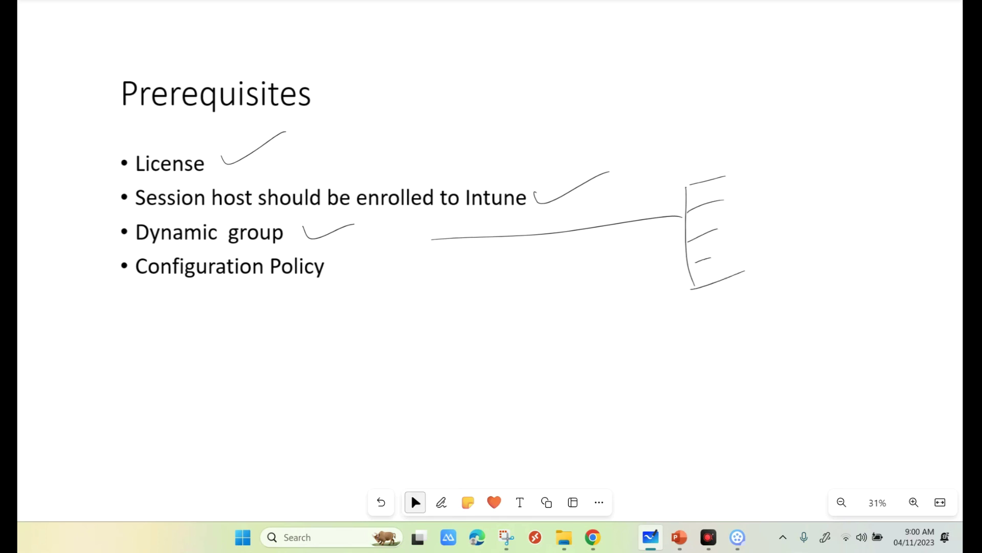
- Label the bracket's branches with four handwritten "VDI" entries
{"action": "mouse_move", "coordinate": [735, 168]}
{"action": "left_mouse_down"}
{"action": "mouse_move", "coordinate": [748, 161]}
{"action": "mouse_move", "coordinate": [761, 180]}
{"action": "left_mouse_up"}
{"action": "left_click_drag", "start_coordinate": [783, 155], "coordinate": [786, 177]}
{"action": "mouse_move", "coordinate": [751, 202]}
{"action": "left_mouse_down"}
{"action": "mouse_move", "coordinate": [753, 209]}
{"action": "mouse_move", "coordinate": [760, 195]}
{"action": "left_mouse_up"}
{"action": "left_click_drag", "start_coordinate": [768, 198], "coordinate": [772, 212]}
{"action": "left_click_drag", "start_coordinate": [797, 193], "coordinate": [798, 202]}
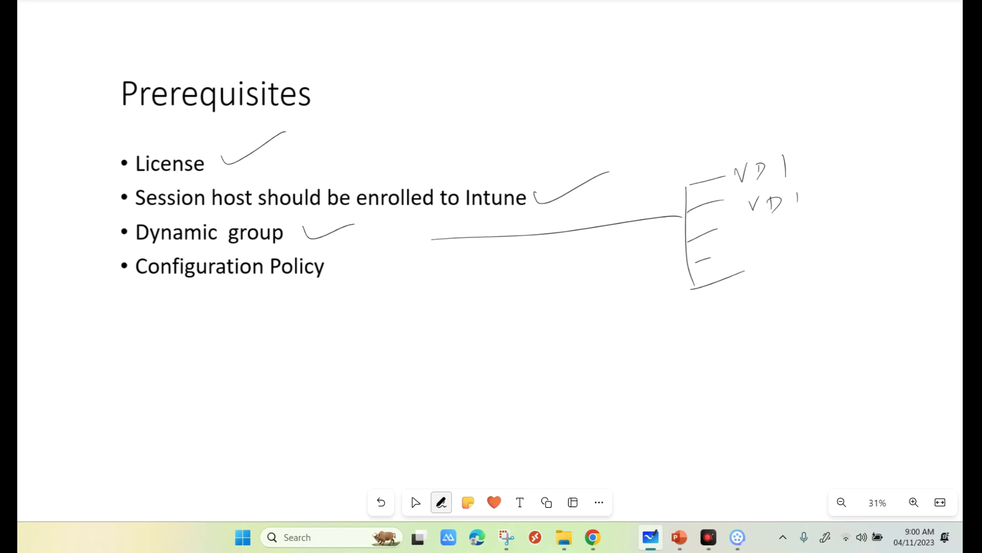
{"action": "left_click_drag", "start_coordinate": [753, 230], "coordinate": [756, 243]}
{"action": "left_click_drag", "start_coordinate": [745, 238], "coordinate": [787, 227]}
{"action": "left_click_drag", "start_coordinate": [800, 228], "coordinate": [805, 233]}
{"action": "mouse_move", "coordinate": [770, 261]}
{"action": "left_mouse_down"}
{"action": "mouse_move", "coordinate": [801, 270]}
{"action": "mouse_move", "coordinate": [820, 257]}
{"action": "left_mouse_up"}
{"action": "left_click", "coordinate": [415, 502]}
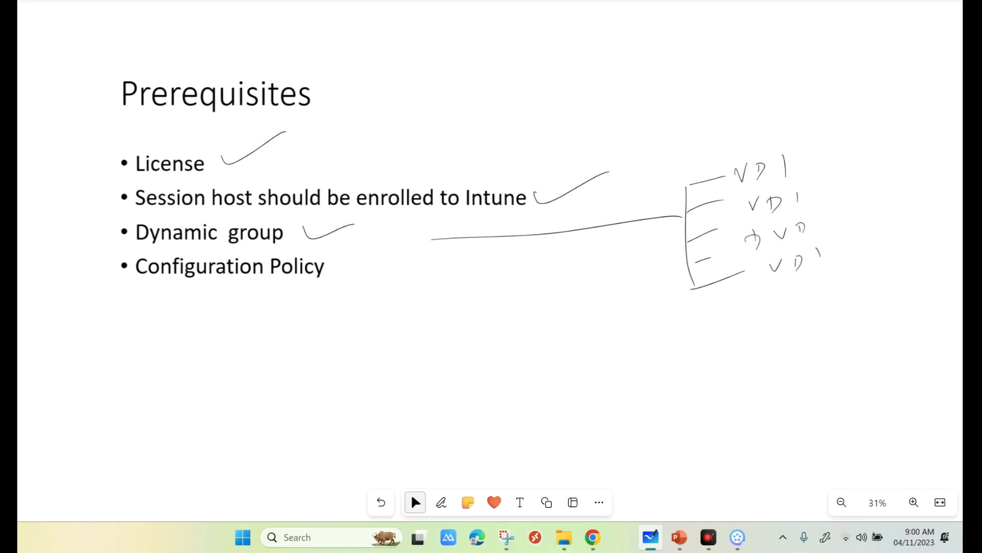
- Mark the junction of the line and bracket, and draw a circled "AZ" with an arrow to the bracket
{"action": "left_click", "coordinate": [442, 502]}
{"action": "left_click_drag", "start_coordinate": [674, 220], "coordinate": [685, 214]}
{"action": "left_click", "coordinate": [415, 502]}
{"action": "left_click", "coordinate": [441, 502]}
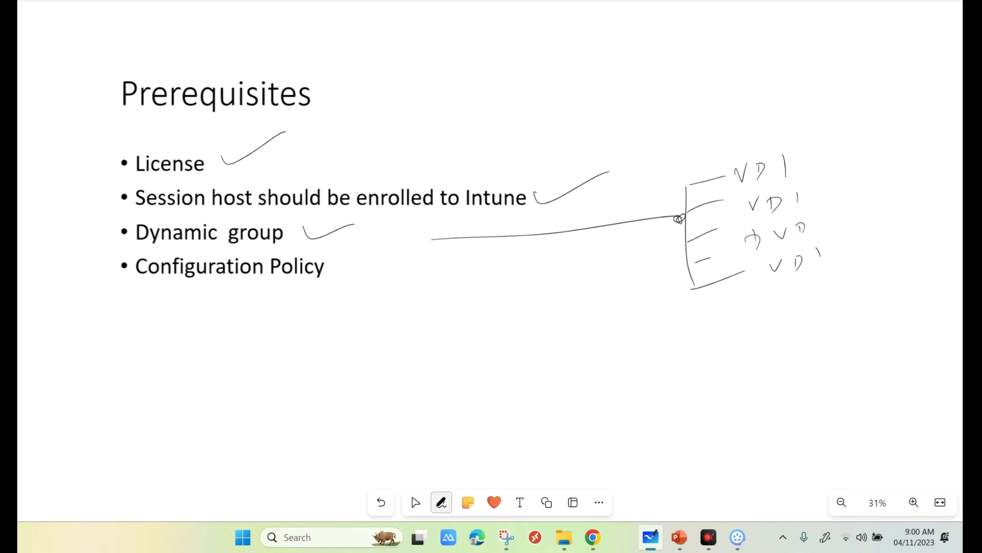
{"action": "left_click", "coordinate": [415, 502]}
{"action": "left_click", "coordinate": [441, 502]}
{"action": "mouse_move", "coordinate": [733, 350]}
{"action": "left_mouse_down"}
{"action": "mouse_move", "coordinate": [780, 324]}
{"action": "mouse_move", "coordinate": [716, 358]}
{"action": "mouse_move", "coordinate": [777, 297]}
{"action": "mouse_move", "coordinate": [677, 257]}
{"action": "mouse_move", "coordinate": [677, 276]}
{"action": "left_mouse_up"}
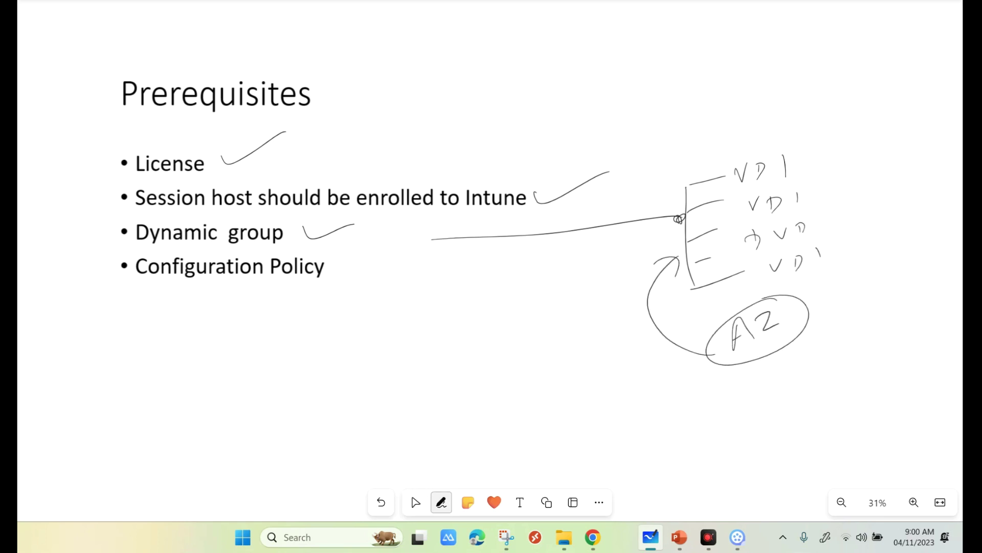
{"action": "left_click", "coordinate": [410, 493]}
- Link a circled "100" to AZ and draw a curved arrow from it around to the first VDI branch
{"action": "left_click", "coordinate": [441, 502]}
{"action": "left_click_drag", "start_coordinate": [800, 318], "coordinate": [850, 303]}
{"action": "left_click_drag", "start_coordinate": [867, 286], "coordinate": [891, 280]}
{"action": "left_click", "coordinate": [415, 502]}
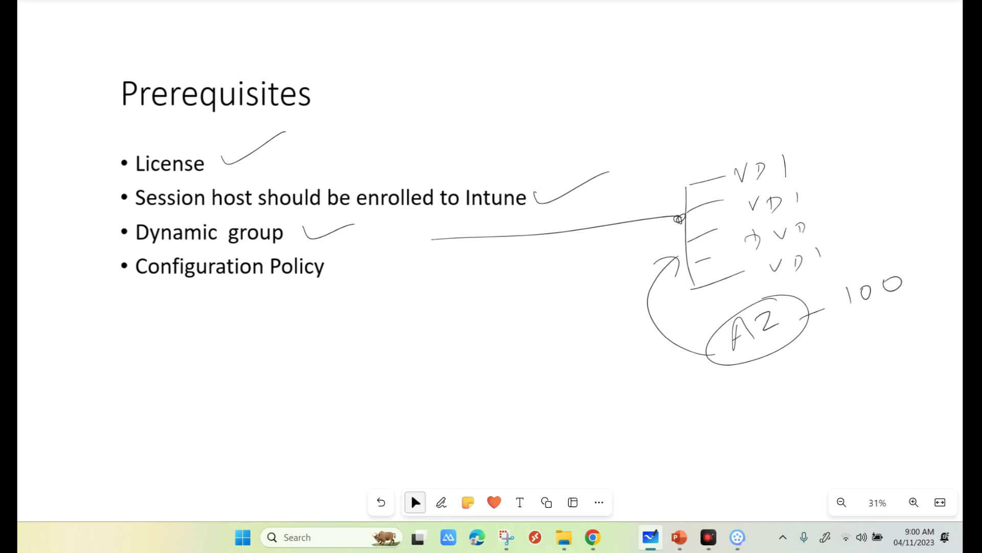
{"action": "left_click", "coordinate": [442, 502]}
{"action": "mouse_move", "coordinate": [905, 256]}
{"action": "left_mouse_down"}
{"action": "mouse_move", "coordinate": [832, 318]}
{"action": "mouse_move", "coordinate": [910, 270]}
{"action": "mouse_move", "coordinate": [912, 197]}
{"action": "mouse_move", "coordinate": [679, 172]}
{"action": "mouse_move", "coordinate": [676, 182]}
{"action": "left_mouse_up"}
{"action": "left_click_drag", "start_coordinate": [659, 170], "coordinate": [692, 175]}
{"action": "left_click", "coordinate": [415, 502]}
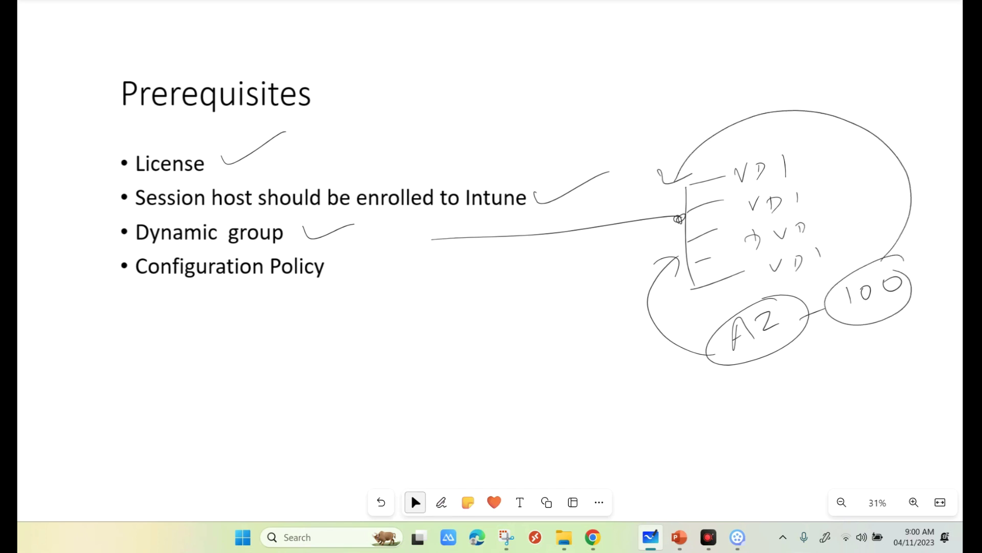
- Write a circled "Demo" linked to "100" below AZ and draw a curved arrow leading upward from it
{"action": "left_click", "coordinate": [441, 502]}
{"action": "left_click_drag", "start_coordinate": [758, 412], "coordinate": [752, 434]}
{"action": "left_click_drag", "start_coordinate": [768, 415], "coordinate": [859, 387]}
{"action": "left_click", "coordinate": [820, 386]}
{"action": "mouse_move", "coordinate": [874, 369]}
{"action": "left_mouse_down"}
{"action": "mouse_move", "coordinate": [878, 391]}
{"action": "mouse_move", "coordinate": [919, 365]}
{"action": "left_mouse_up"}
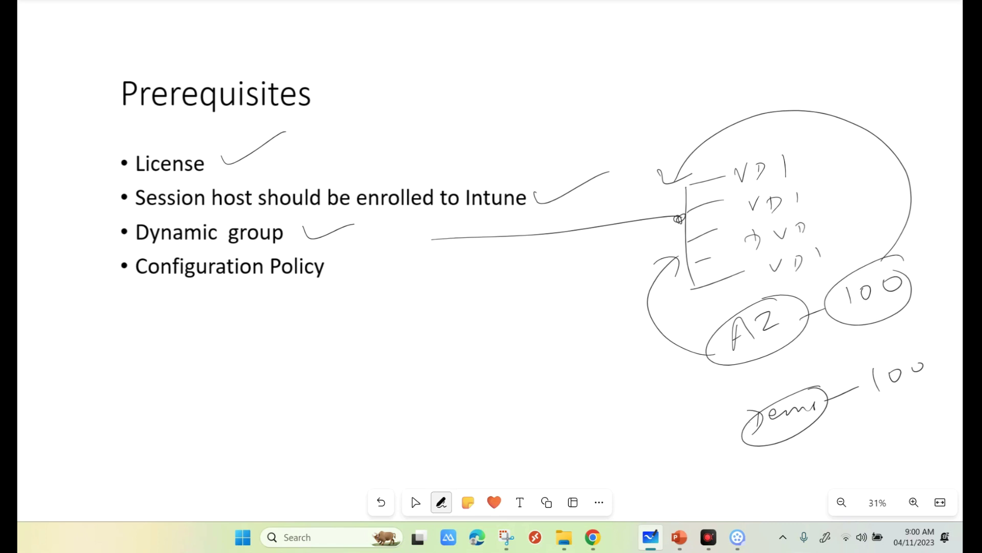
{"action": "mouse_move", "coordinate": [744, 425]}
{"action": "left_mouse_down"}
{"action": "mouse_move", "coordinate": [586, 327]}
{"action": "mouse_move", "coordinate": [608, 286]}
{"action": "mouse_move", "coordinate": [612, 309]}
{"action": "left_mouse_up"}
{"action": "left_click", "coordinate": [415, 501]}
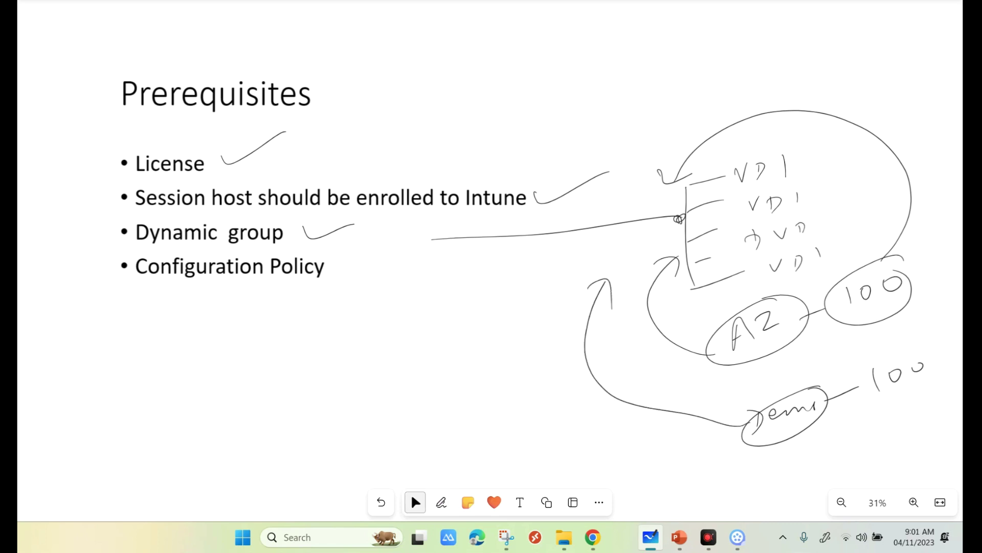
- Double-underline the circled AZ and the Configuration Policy bullet
{"action": "left_click_drag", "start_coordinate": [734, 346], "coordinate": [782, 332]}
{"action": "left_click_drag", "start_coordinate": [731, 354], "coordinate": [786, 338]}
{"action": "left_click_drag", "start_coordinate": [119, 301], "coordinate": [337, 299]}
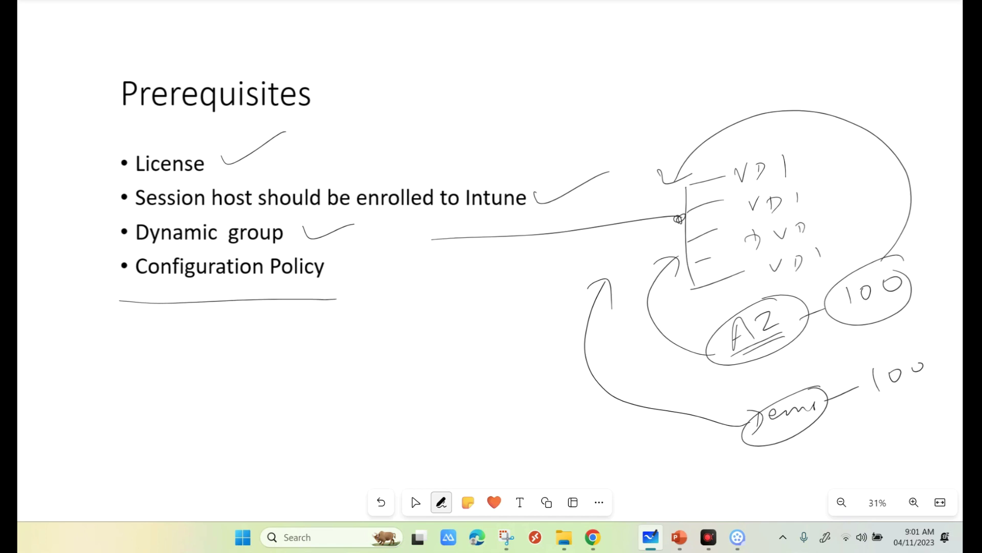
{"action": "left_click_drag", "start_coordinate": [119, 317], "coordinate": [338, 308]}
{"action": "left_click", "coordinate": [415, 502]}
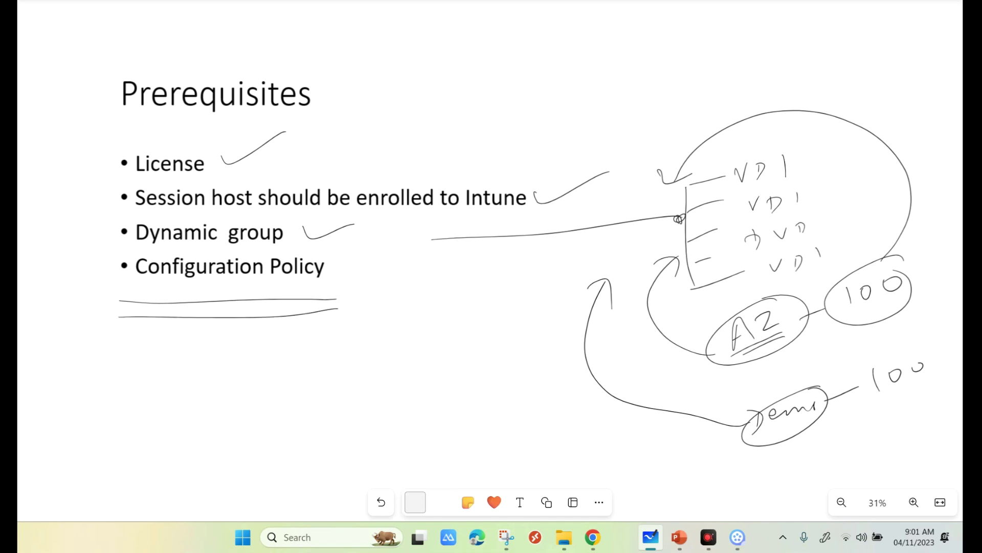
- Draw a connector from the Configuration Policy underline to a handwritten, double-underlined "FSLogix"
{"action": "left_click_drag", "start_coordinate": [210, 310], "coordinate": [213, 314]}
{"action": "left_click", "coordinate": [416, 502]}
{"action": "left_click", "coordinate": [441, 502]}
{"action": "left_click_drag", "start_coordinate": [258, 361], "coordinate": [269, 378]}
{"action": "mouse_move", "coordinate": [256, 364]}
{"action": "left_mouse_down"}
{"action": "mouse_move", "coordinate": [273, 350]}
{"action": "mouse_move", "coordinate": [277, 362]}
{"action": "left_mouse_up"}
{"action": "left_click_drag", "start_coordinate": [298, 346], "coordinate": [289, 370]}
{"action": "mouse_move", "coordinate": [295, 330]}
{"action": "left_mouse_down"}
{"action": "mouse_move", "coordinate": [321, 348]}
{"action": "mouse_move", "coordinate": [329, 335]}
{"action": "left_mouse_up"}
{"action": "left_click_drag", "start_coordinate": [343, 329], "coordinate": [355, 339]}
{"action": "mouse_move", "coordinate": [356, 332]}
{"action": "left_mouse_down"}
{"action": "mouse_move", "coordinate": [357, 351]}
{"action": "mouse_move", "coordinate": [380, 315]}
{"action": "mouse_move", "coordinate": [396, 318]}
{"action": "left_mouse_up"}
{"action": "left_click_drag", "start_coordinate": [382, 311], "coordinate": [420, 304]}
{"action": "mouse_move", "coordinate": [225, 433]}
{"action": "left_mouse_down"}
{"action": "mouse_move", "coordinate": [425, 335]}
{"action": "mouse_move", "coordinate": [428, 358]}
{"action": "left_mouse_up"}
{"action": "left_click", "coordinate": [413, 499]}
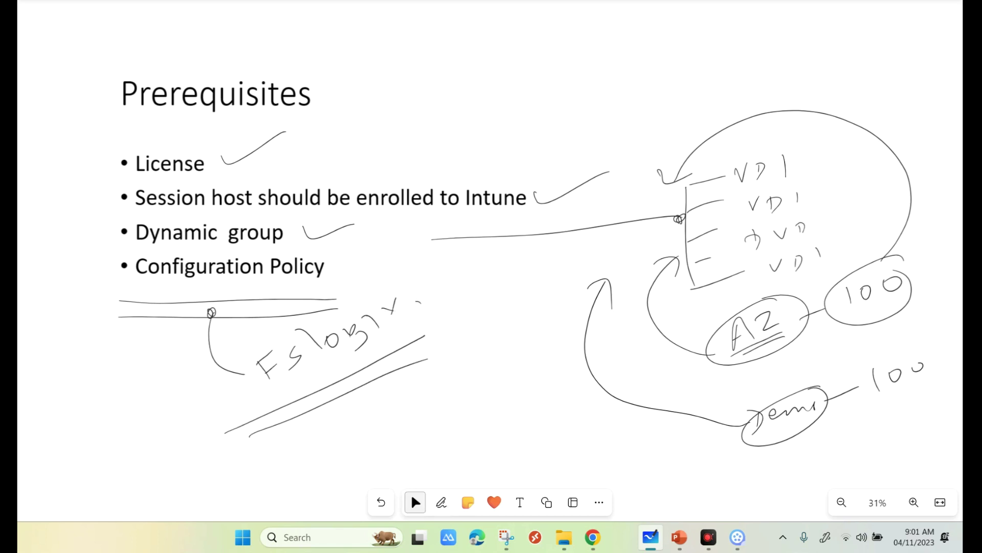
{"action": "mouse_move", "coordinate": [287, 404]}
{"action": "left_mouse_down"}
{"action": "mouse_move", "coordinate": [59, 327]}
{"action": "mouse_move", "coordinate": [102, 235]}
{"action": "mouse_move", "coordinate": [92, 267]}
{"action": "left_mouse_up"}
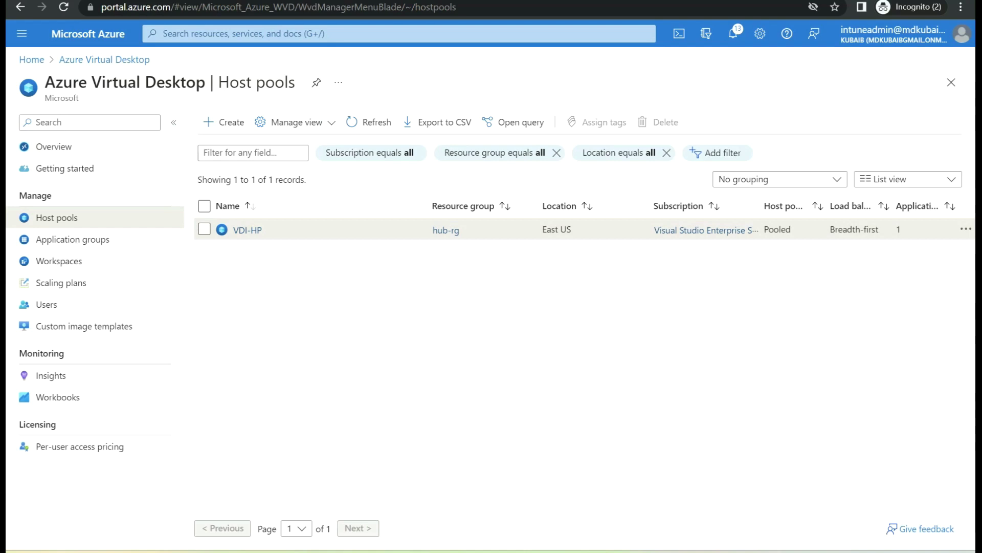
- In the Azure portal, open the session hosts of host pool VDI-HP and start adding virtual machines
{"action": "left_click", "coordinate": [247, 230]}
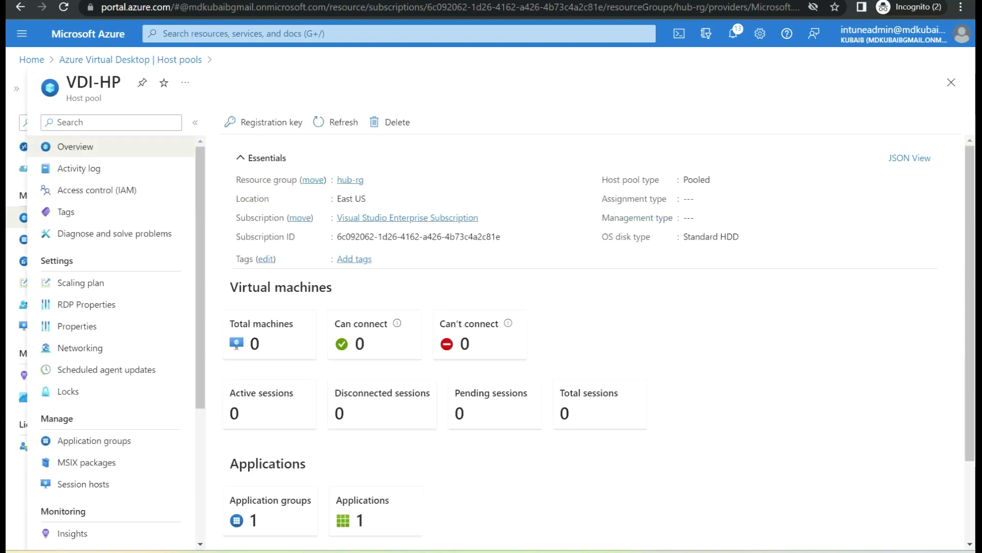
{"action": "left_click", "coordinate": [269, 334]}
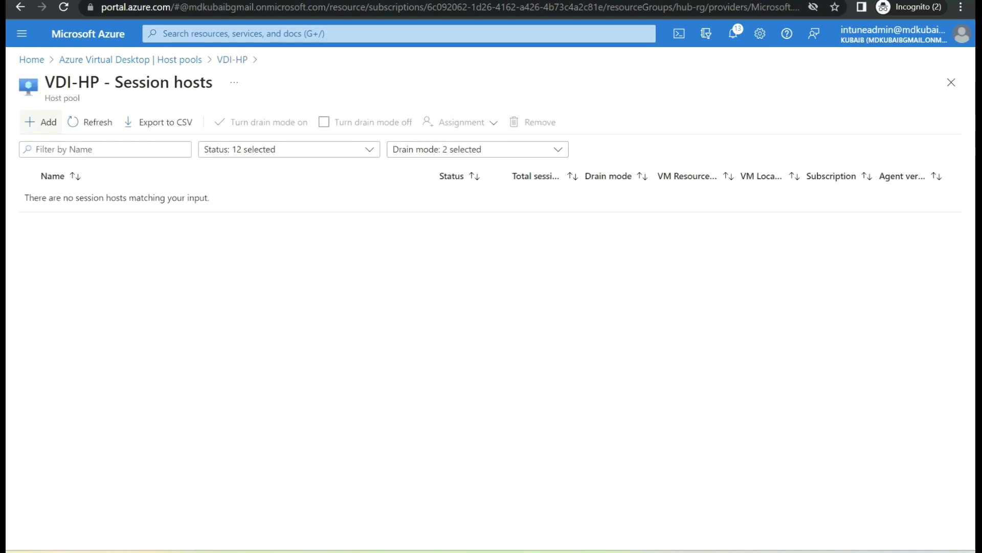
{"action": "left_click", "coordinate": [41, 121]}
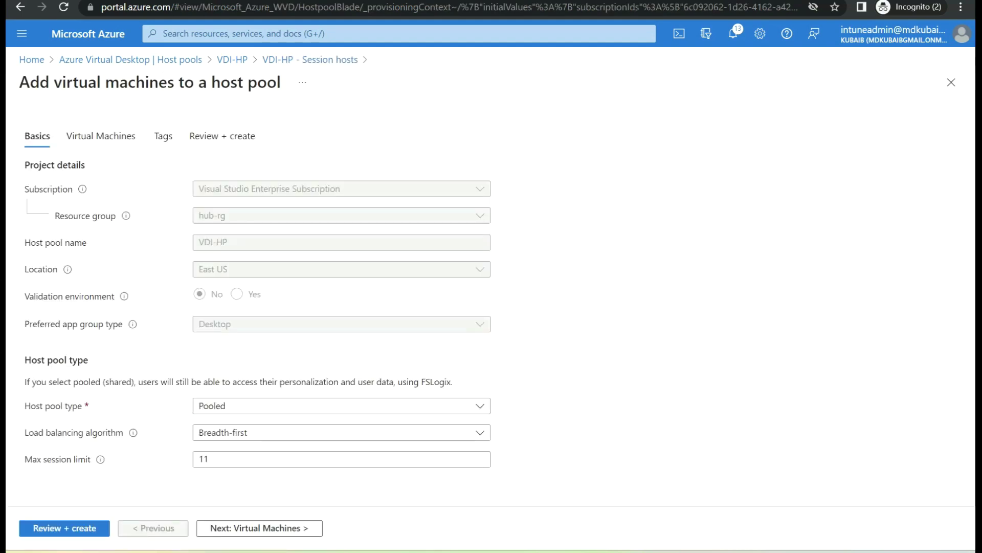
- In the virtual machine settings, set the session host name prefix to DemoAVD and the location to Central US
{"action": "left_click", "coordinate": [258, 528]}
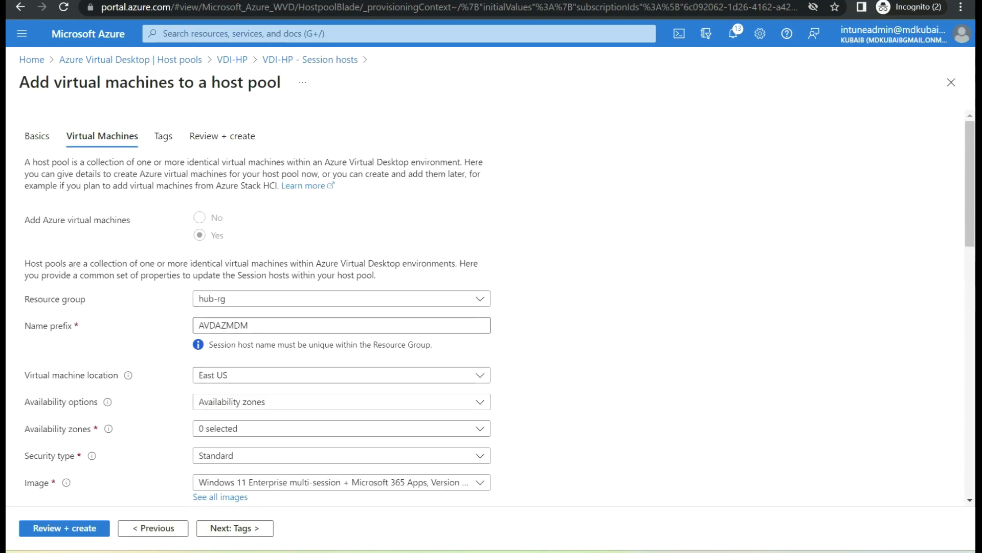
{"action": "left_click_drag", "start_coordinate": [249, 325], "coordinate": [196, 325]}
{"action": "type", "text": "DemoAVD"}
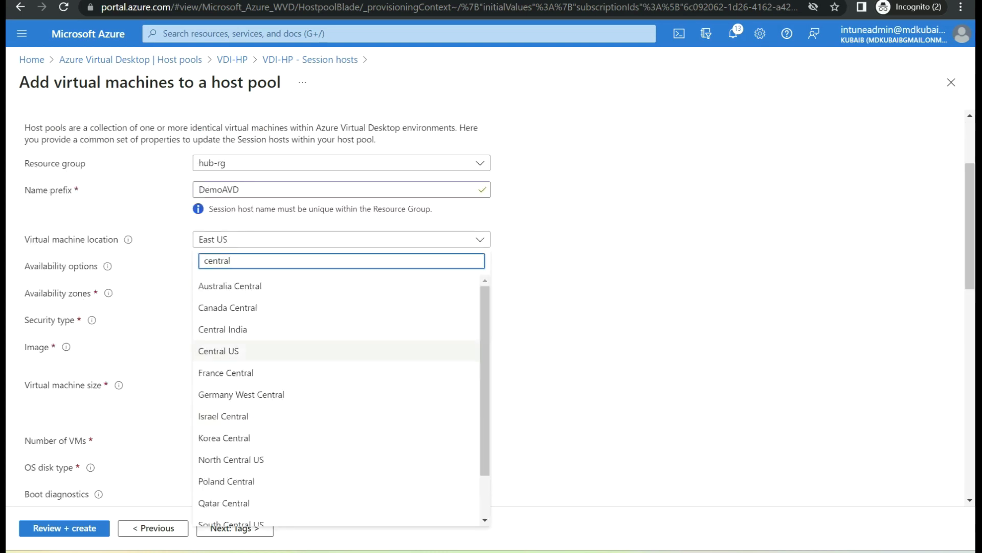
{"action": "left_click", "coordinate": [219, 351]}
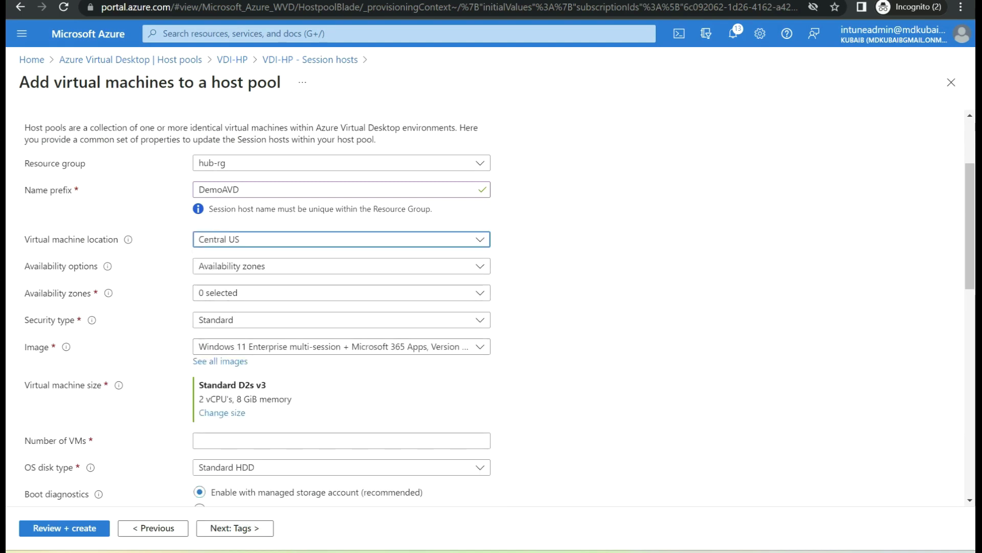
- Set the availability option to No infrastructure redundancy required and the number of VMs to 2
{"action": "left_click", "coordinate": [341, 266]}
{"action": "left_click", "coordinate": [274, 285]}
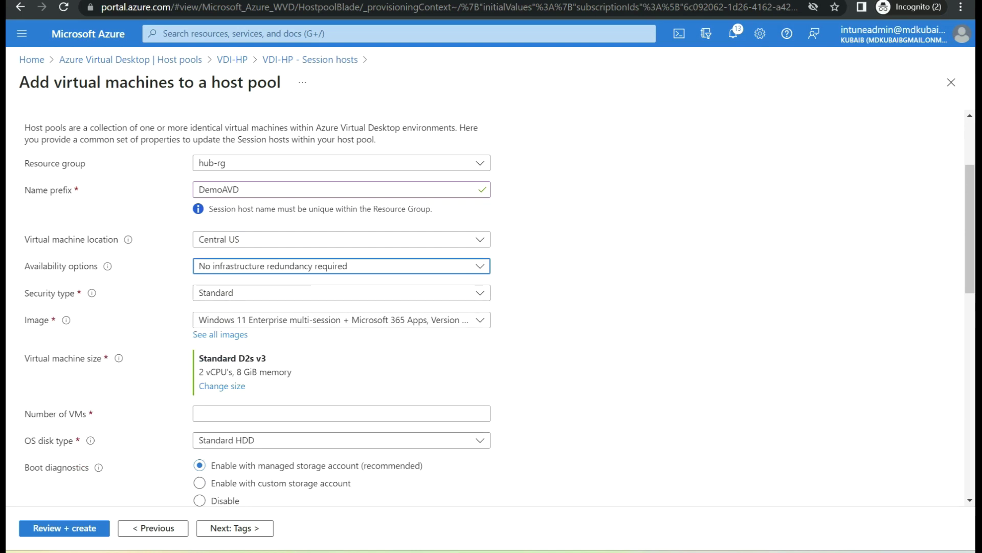
{"action": "scroll", "coordinate": [492, 307], "scroll_direction": "down", "scroll_amount": 1}
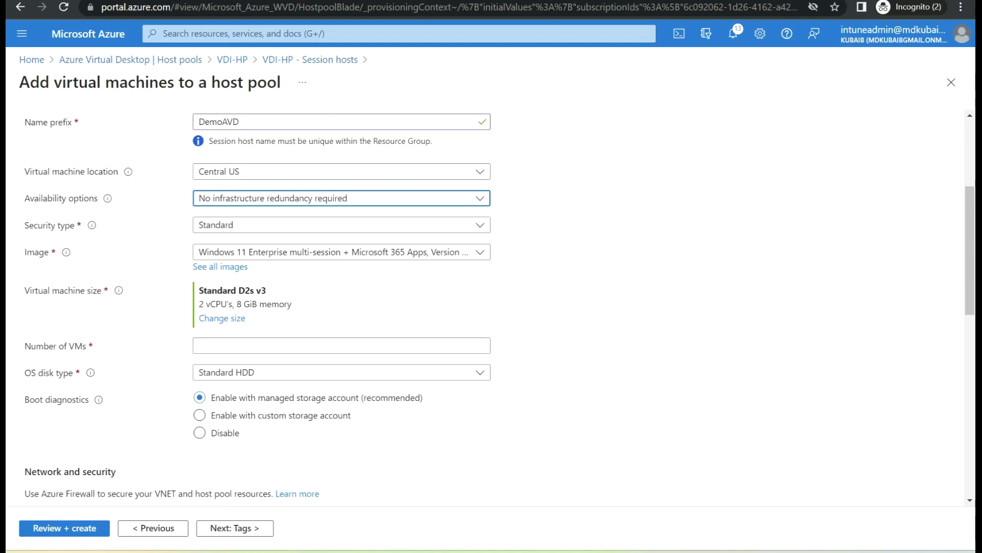
{"action": "left_click", "coordinate": [341, 346]}
{"action": "type", "text": "2"}
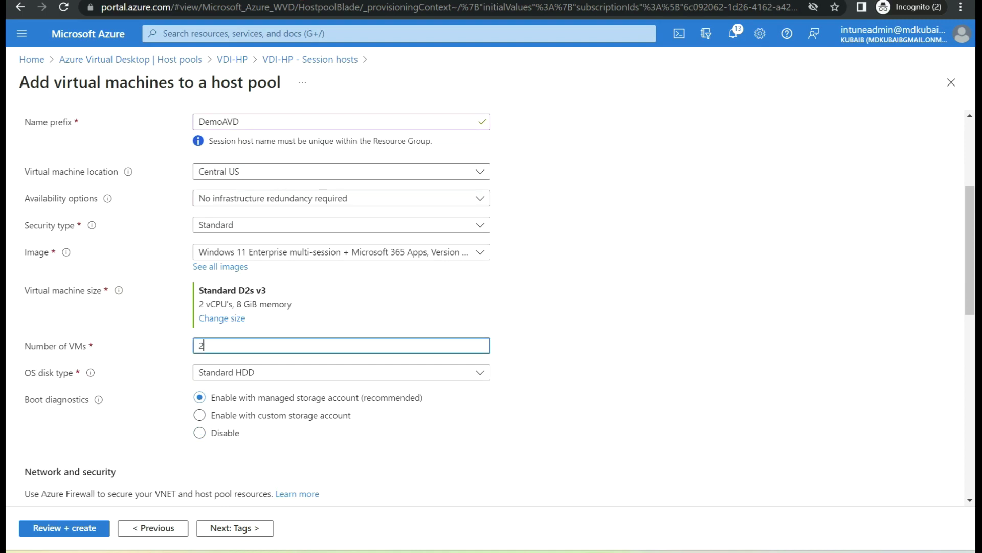
{"action": "left_click", "coordinate": [589, 353]}
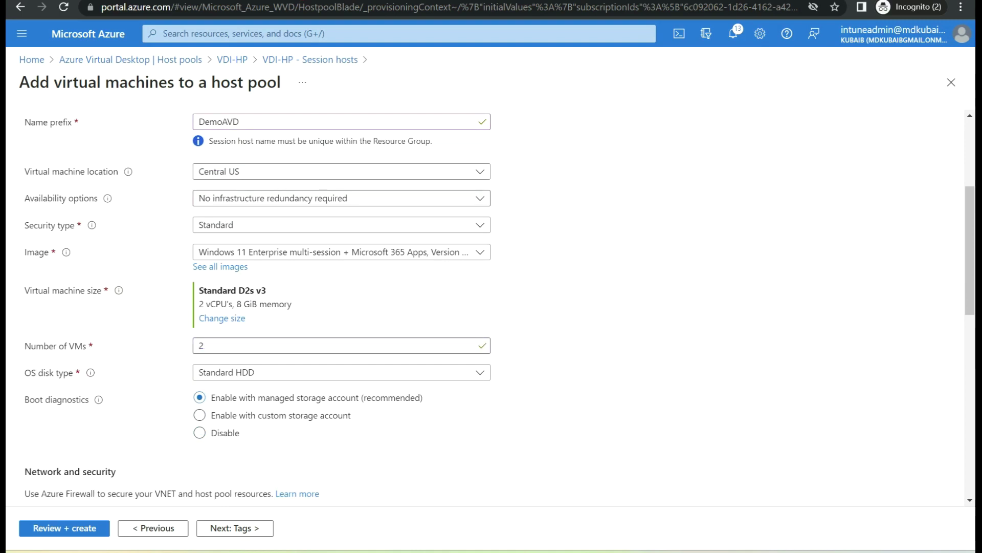
- Choose AVD-VNET as the virtual network and set the network security group type to None
{"action": "scroll", "coordinate": [491, 307], "scroll_direction": "down", "scroll_amount": 2}
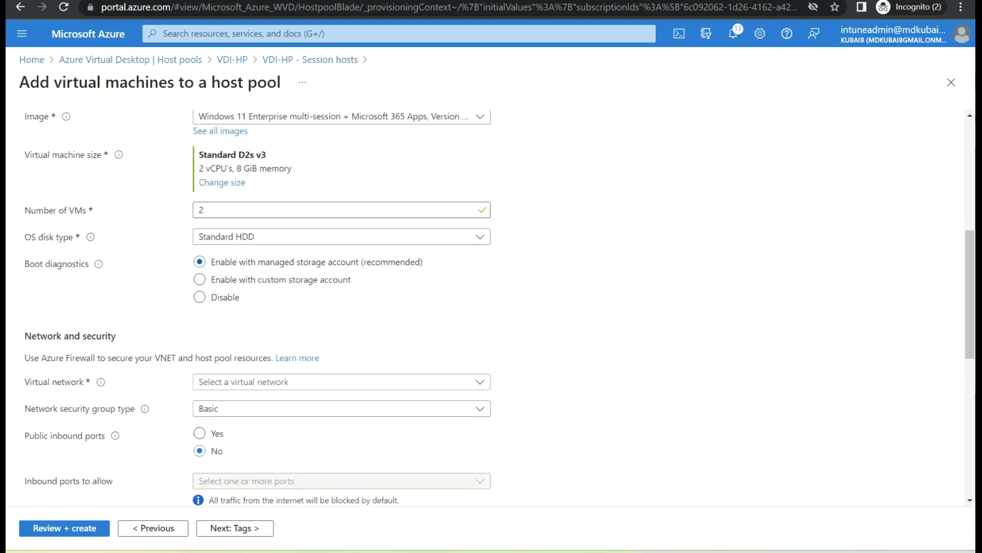
{"action": "scroll", "coordinate": [491, 307], "scroll_direction": "down", "scroll_amount": 2}
{"action": "left_click", "coordinate": [341, 246]}
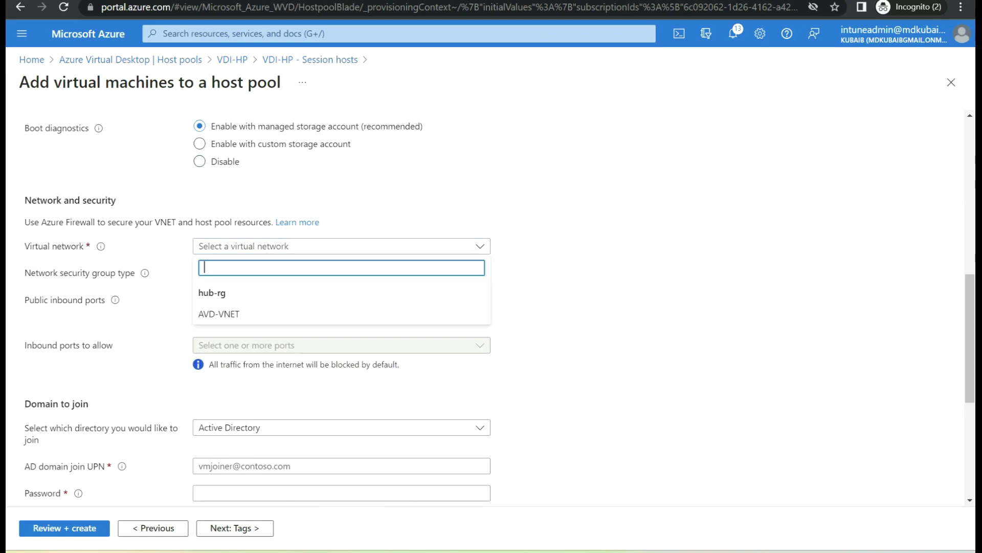
{"action": "left_click", "coordinate": [341, 314]}
{"action": "left_click", "coordinate": [341, 300]}
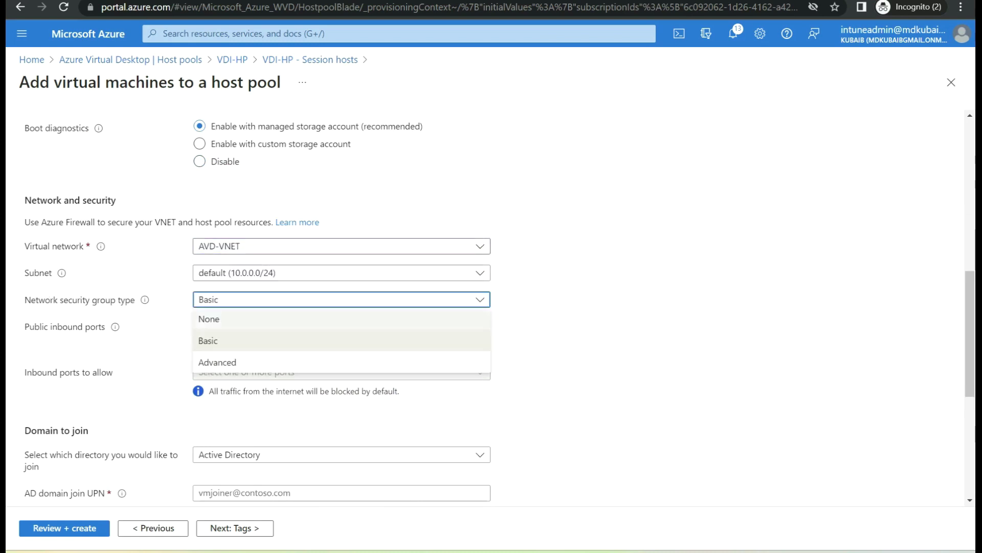
{"action": "left_click", "coordinate": [342, 320]}
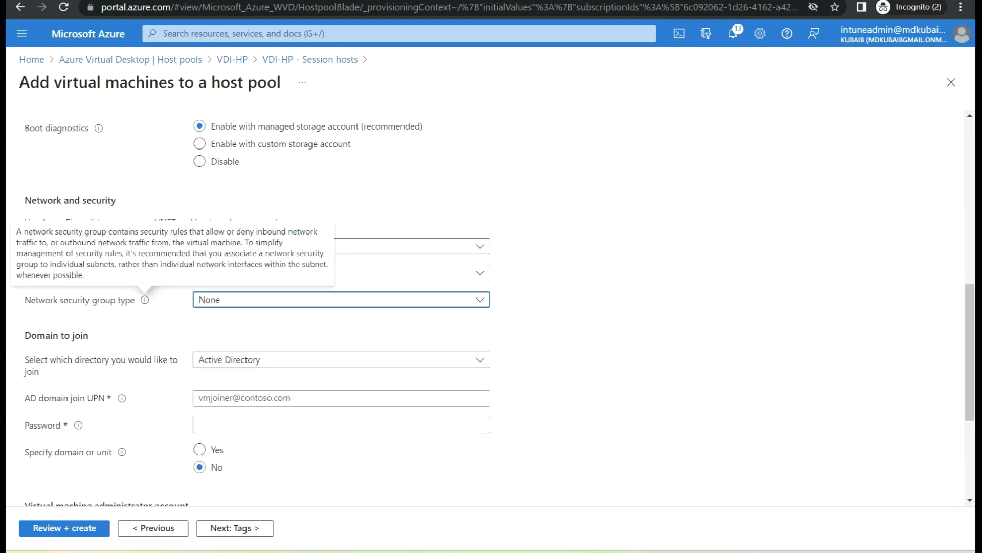
{"action": "left_click", "coordinate": [163, 287]}
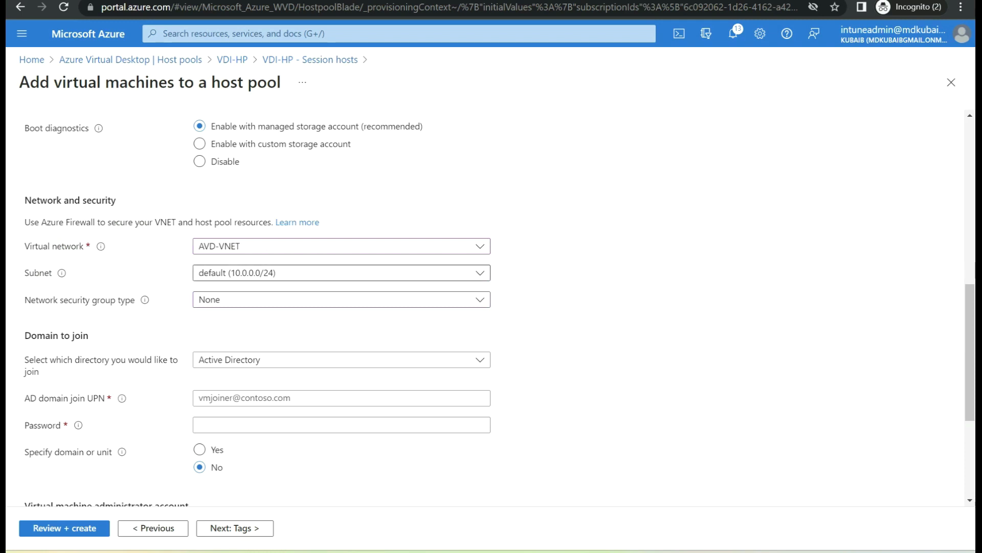
- Set the directory to join to Microsoft Entra ID and enable enrolling the VMs with Intune
{"action": "scroll", "coordinate": [341, 272], "scroll_direction": "down", "scroll_amount": 3}
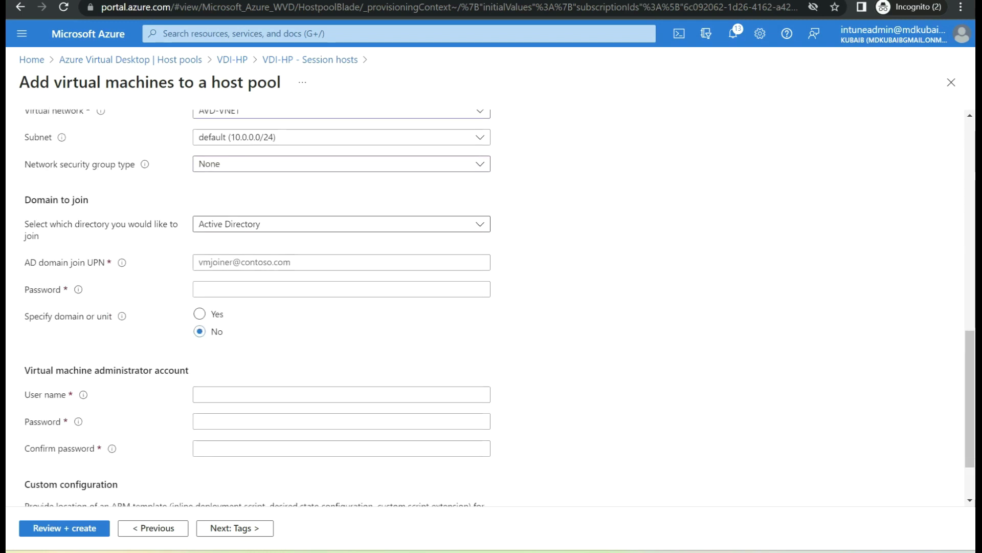
{"action": "left_click", "coordinate": [341, 224]}
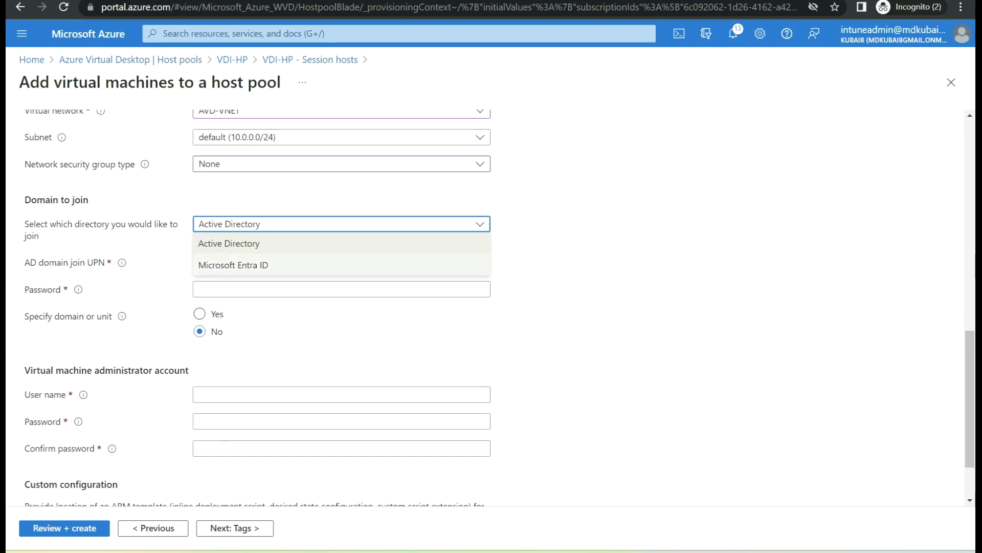
{"action": "left_click", "coordinate": [234, 265]}
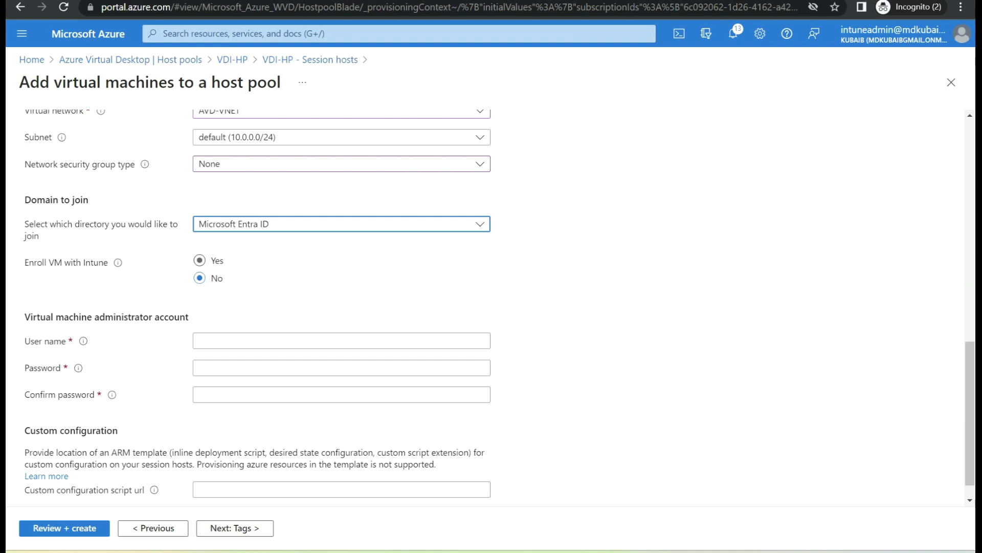
{"action": "left_click", "coordinate": [200, 260]}
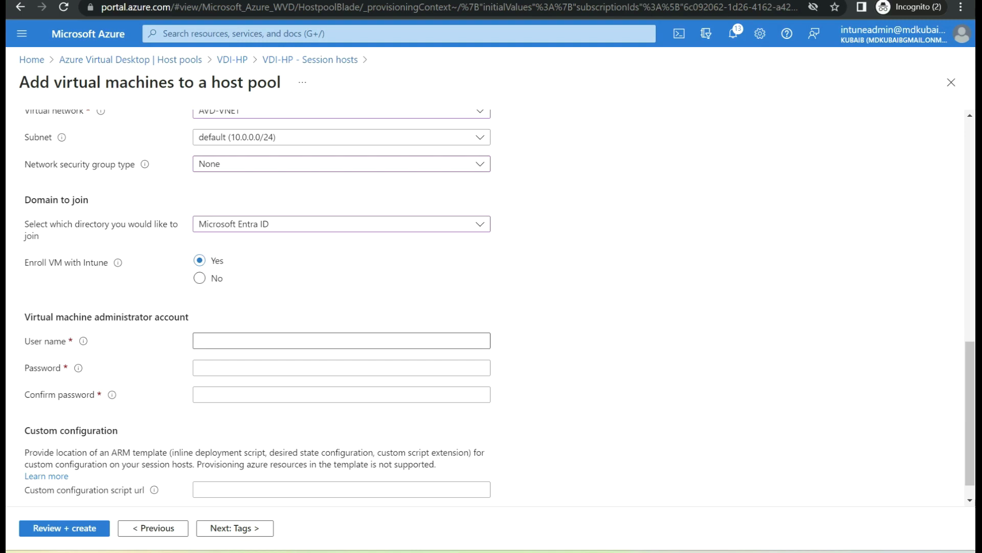
- Enter the virtual machine administrator account's user name, password and password confirmation
{"action": "left_click", "coordinate": [341, 341]}
{"action": "type", "text": "adam"}
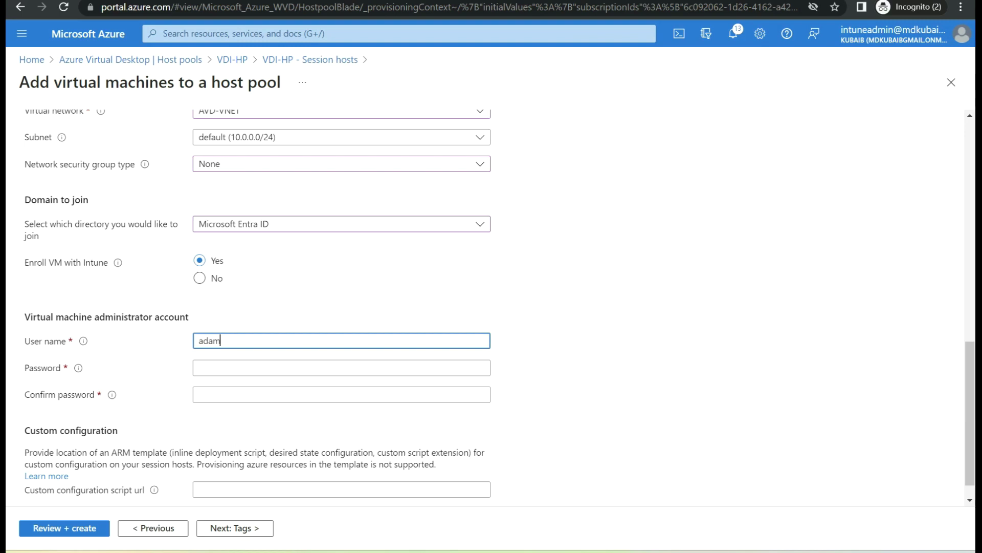
{"action": "key", "text": "Tab"}
{"action": "type", "text": "*************"}
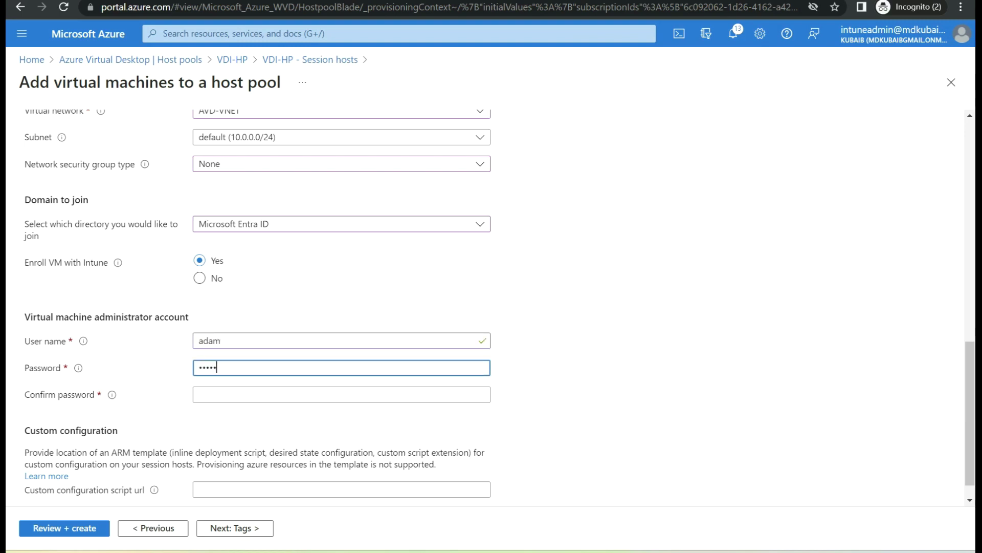
{"action": "key", "text": "Tab"}
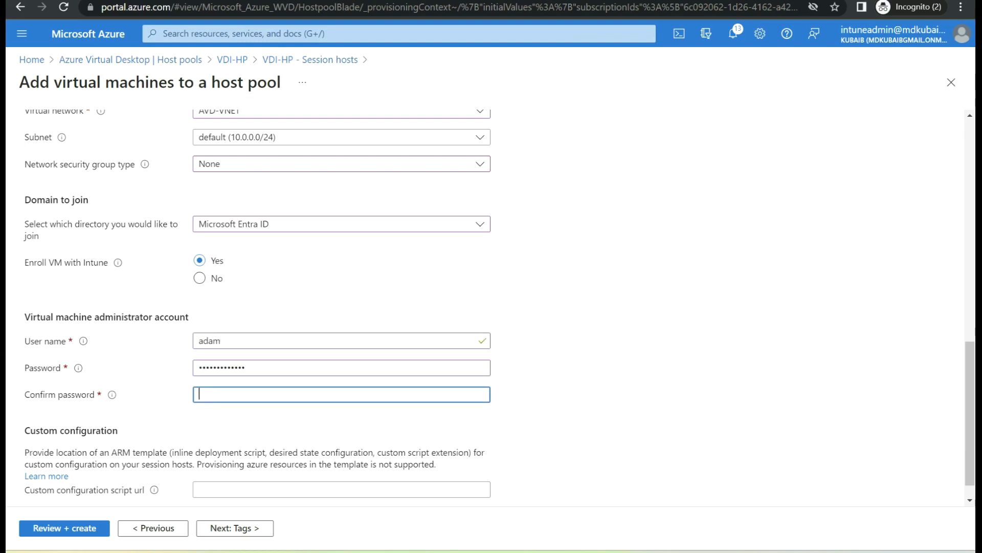
{"action": "type", "text": "*************"}
- Review the host pool configuration and create the virtual machines
{"action": "scroll", "coordinate": [492, 307], "scroll_direction": "down", "scroll_amount": 1}
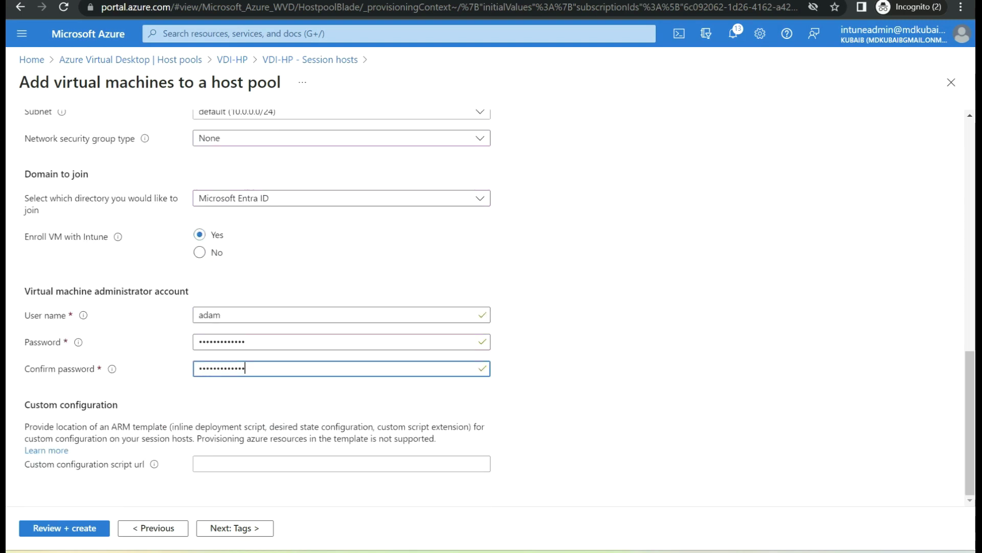
{"action": "left_click", "coordinate": [64, 528]}
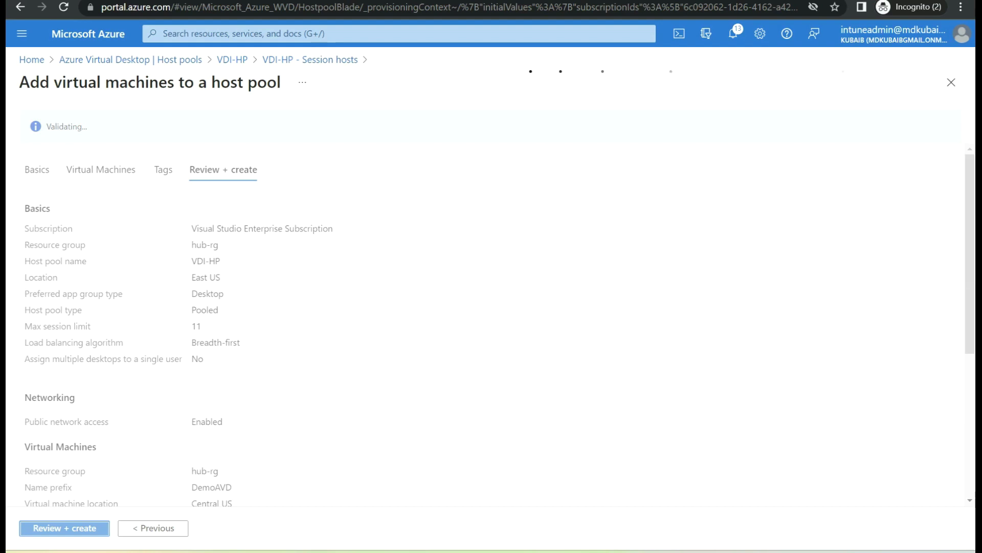
{"action": "left_click", "coordinate": [43, 529]}
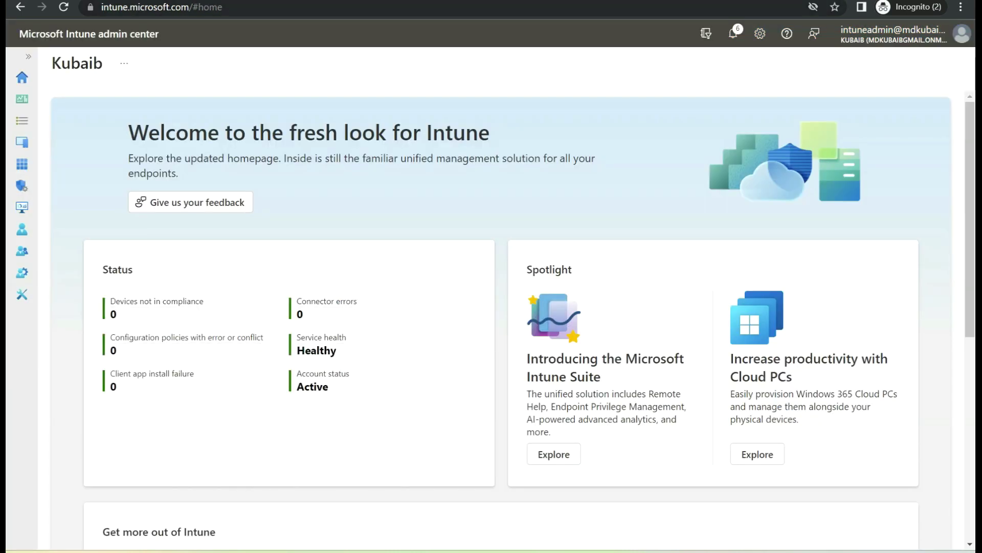
- In the Microsoft Intune admin center, open the Automatic Enrollment settings for Windows devices
{"action": "left_click_drag", "start_coordinate": [228, 7], "coordinate": [102, 7]}
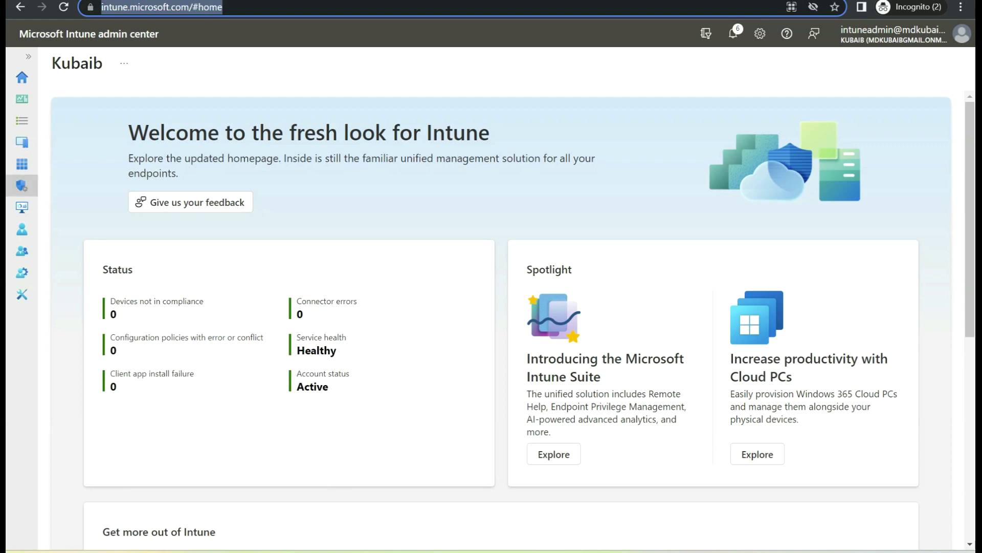
{"action": "left_click", "coordinate": [22, 142]}
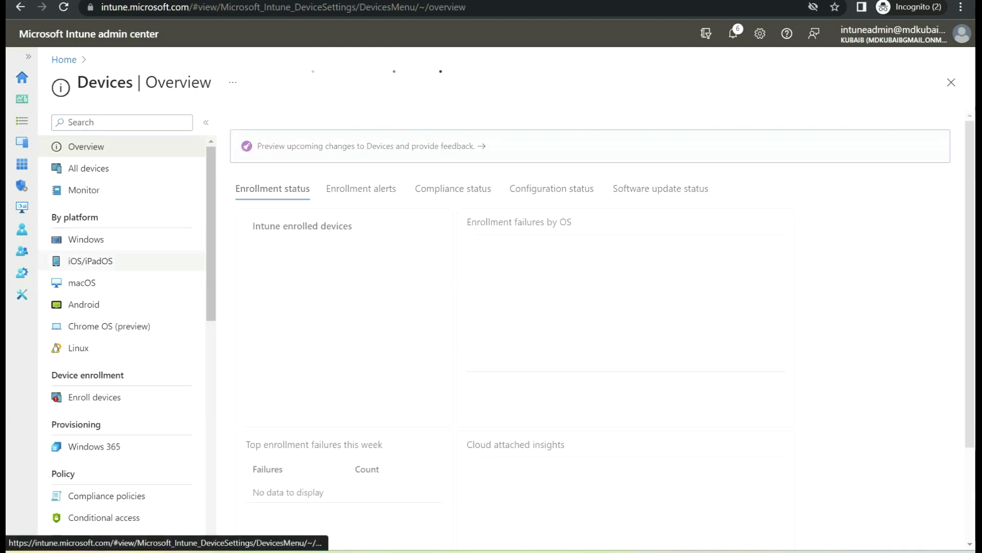
{"action": "left_click", "coordinate": [86, 239]}
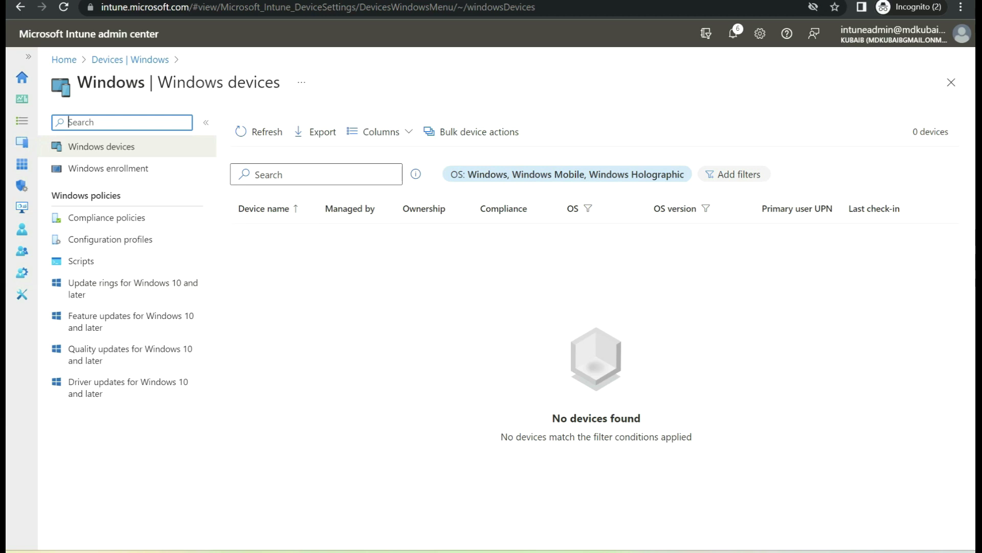
{"action": "left_click", "coordinate": [130, 60]}
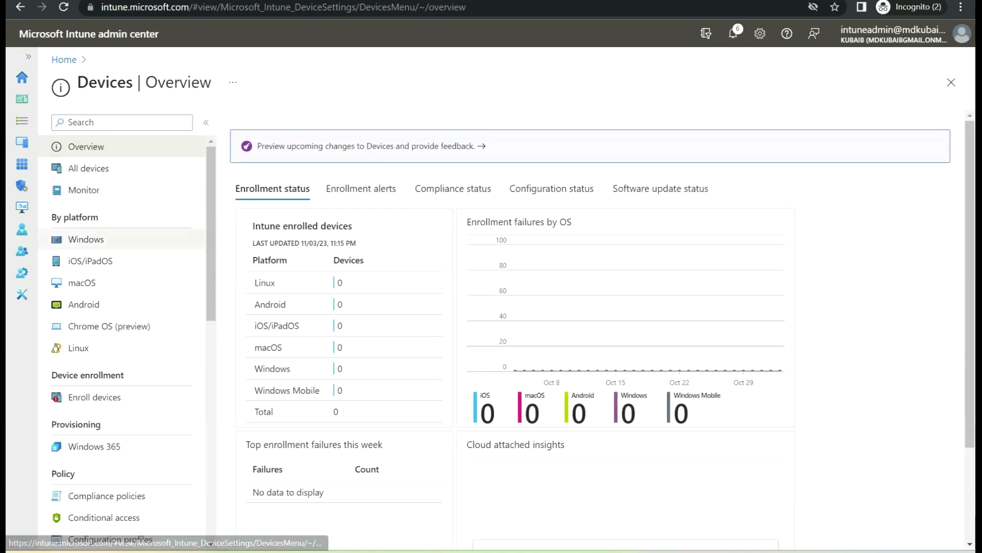
{"action": "left_click", "coordinate": [86, 239]}
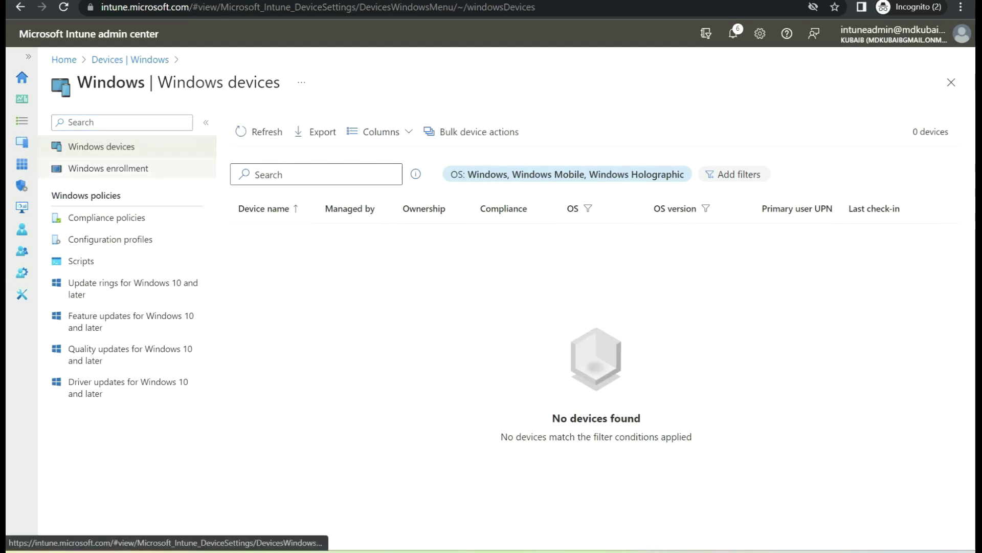
{"action": "left_click", "coordinate": [108, 168]}
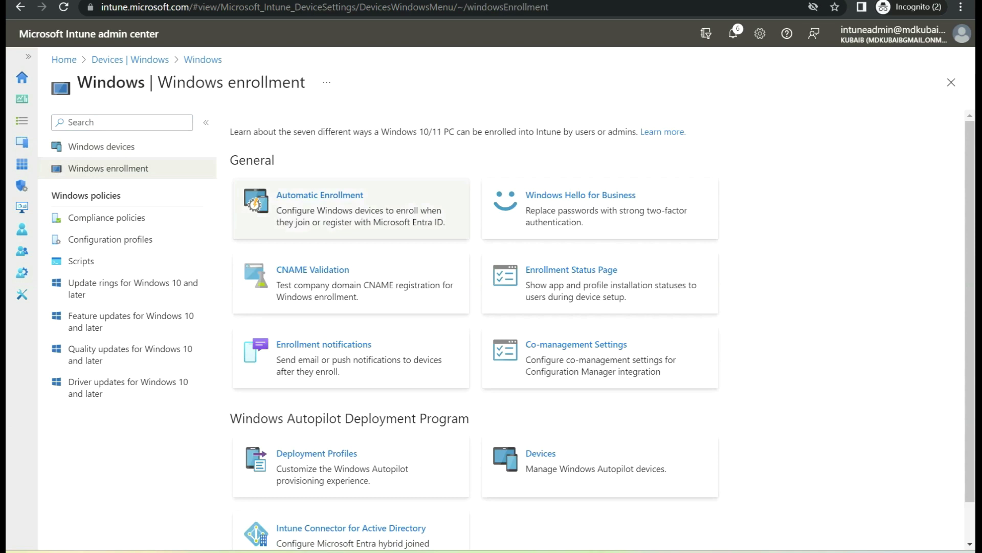
{"action": "left_click", "coordinate": [320, 195]}
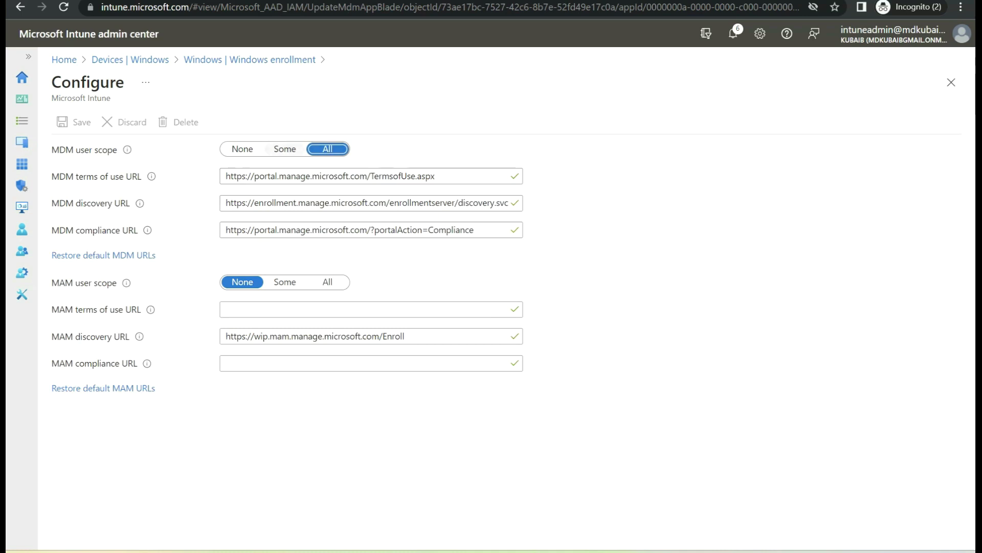
- Try the Some and None options for the MDM user scope, returning it to All
{"action": "left_click", "coordinate": [285, 149]}
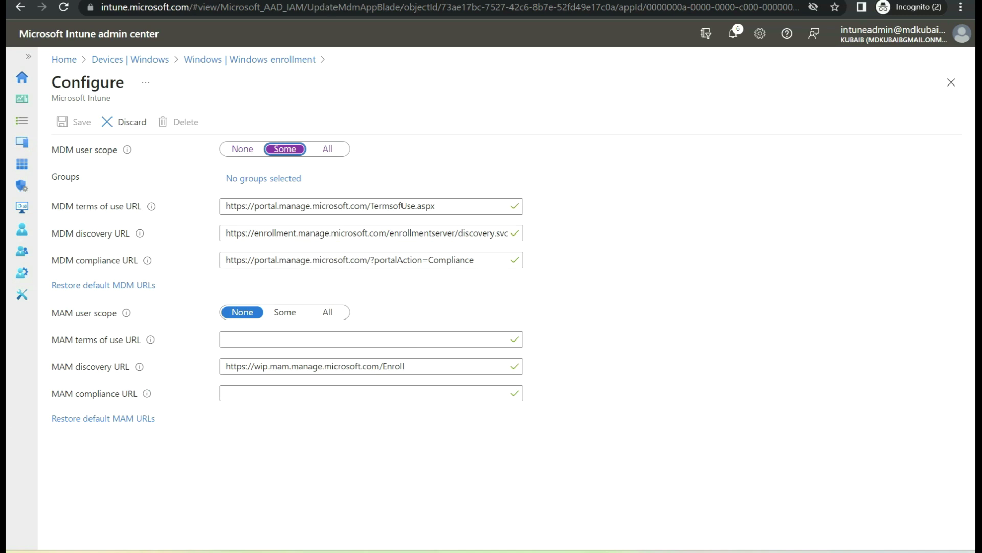
{"action": "key", "text": "Right"}
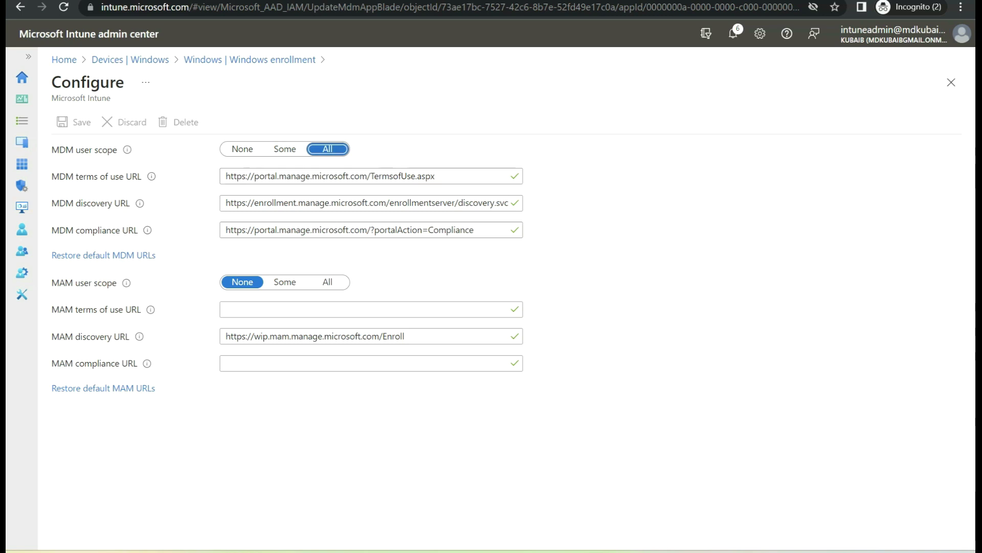
{"action": "left_click", "coordinate": [243, 149]}
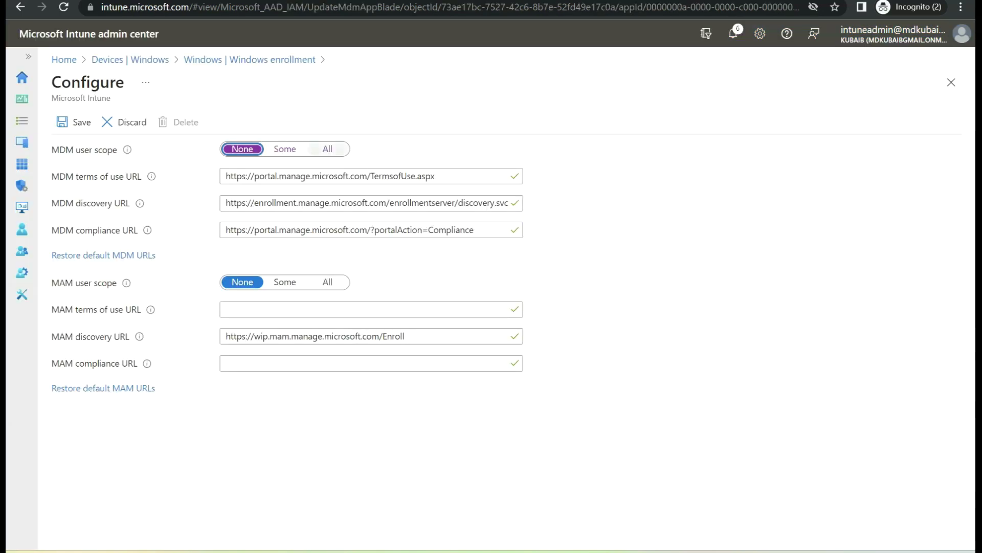
{"action": "left_click", "coordinate": [328, 149]}
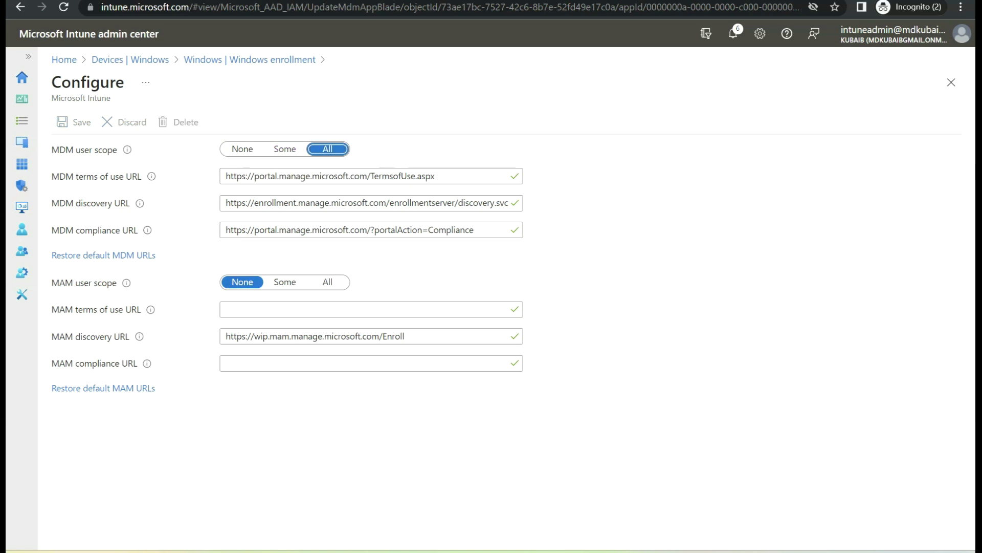
- Leave the automatic enrollment settings and switch to the Azure portal to check the host pool VM deployment
{"action": "left_click", "coordinate": [250, 60]}
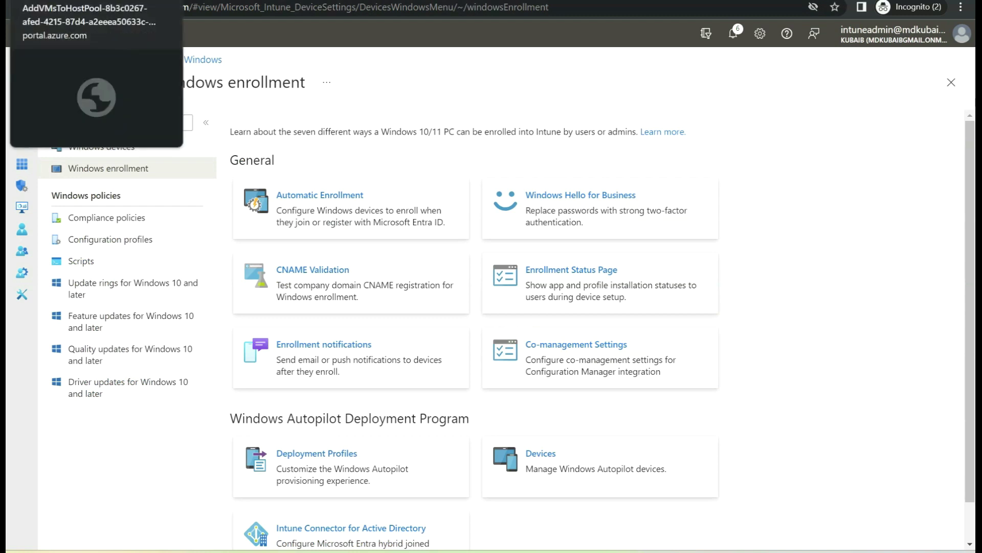
{"action": "left_click", "coordinate": [61, 1]}
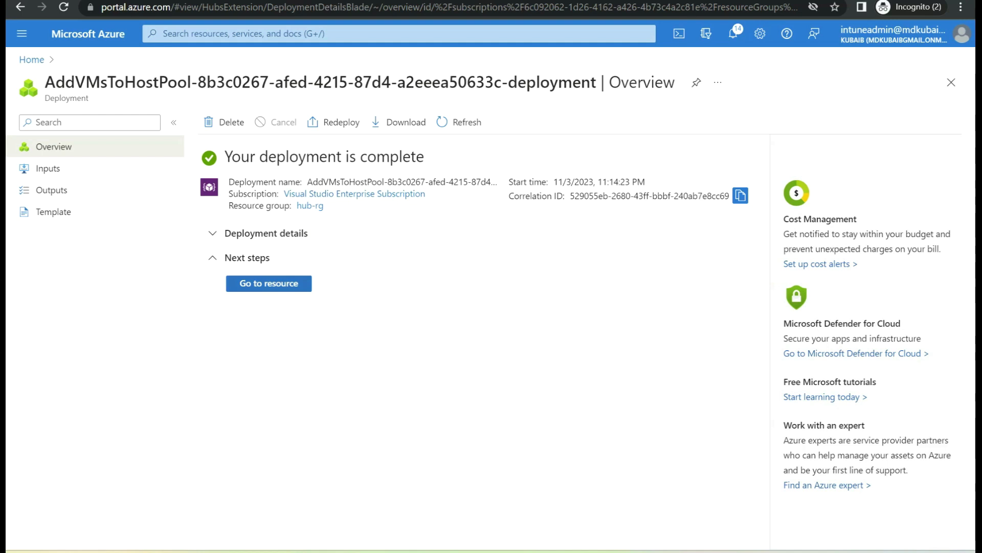
- Go from the finished deployment to host pool VDI-HP and check its session hosts
{"action": "left_click", "coordinate": [269, 283]}
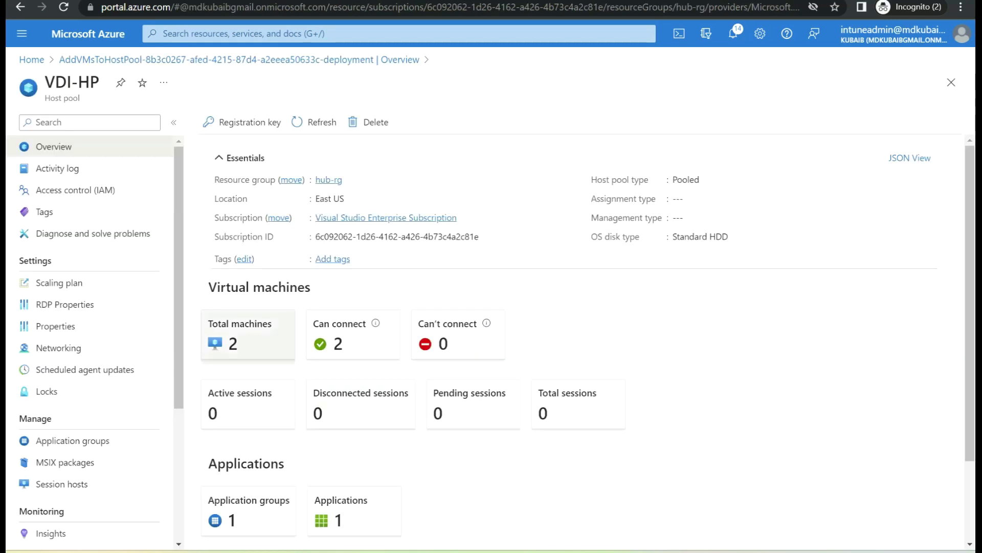
{"action": "left_click", "coordinate": [249, 335]}
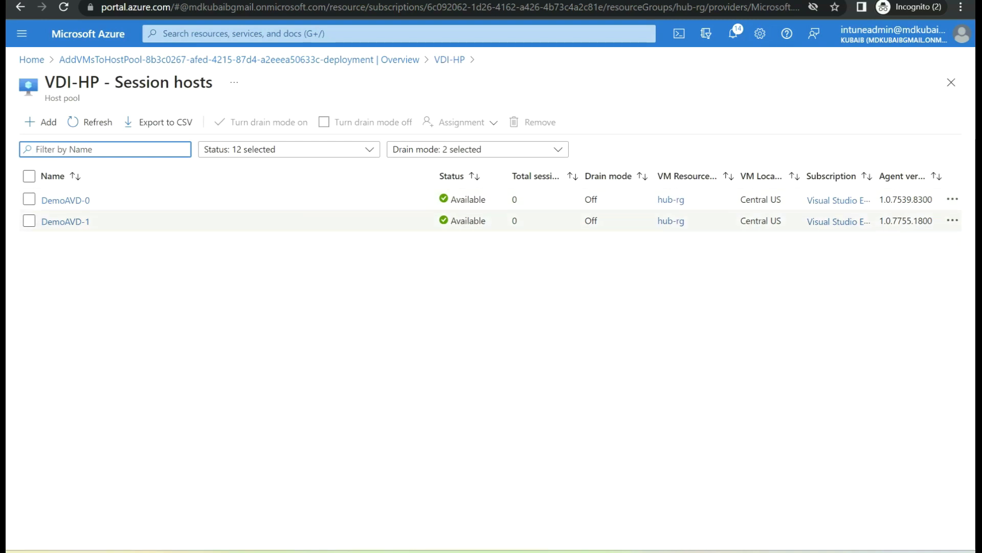
- Check the session hosts' join type and MDM in Microsoft Entra ID's device list, and their enrollment in Intune's Windows devices list
{"action": "key", "text": "g+slash"}
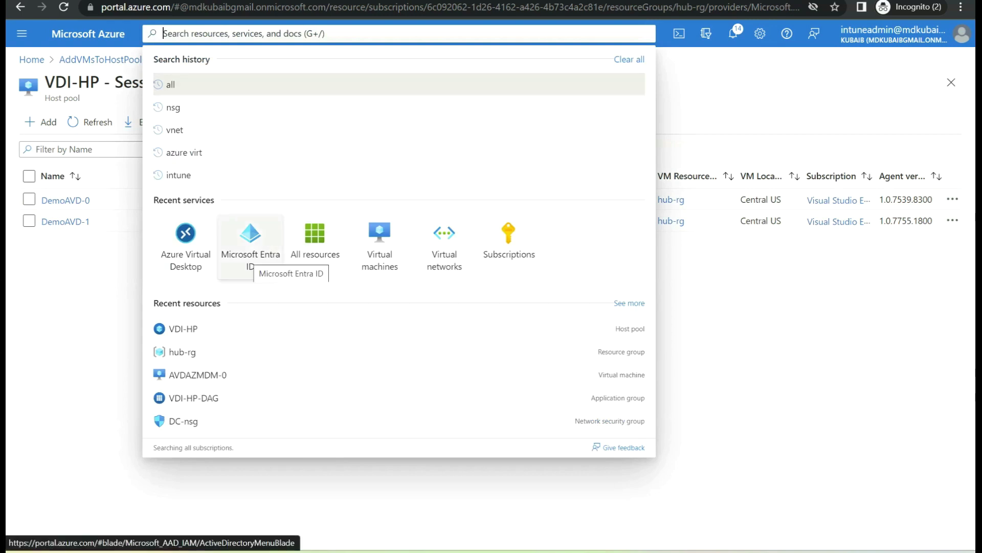
{"action": "left_click", "coordinate": [250, 256]}
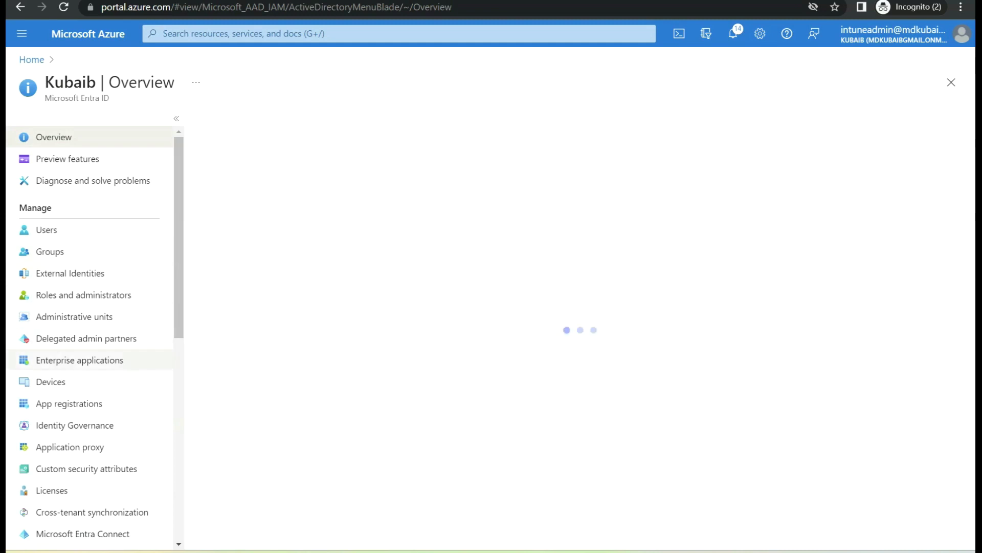
{"action": "left_click", "coordinate": [51, 381]}
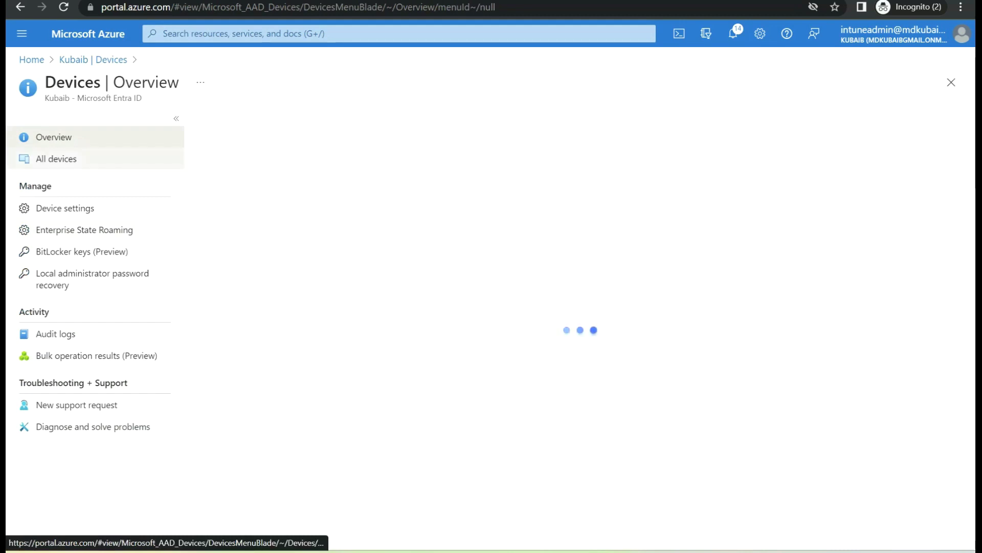
{"action": "left_click", "coordinate": [56, 158]}
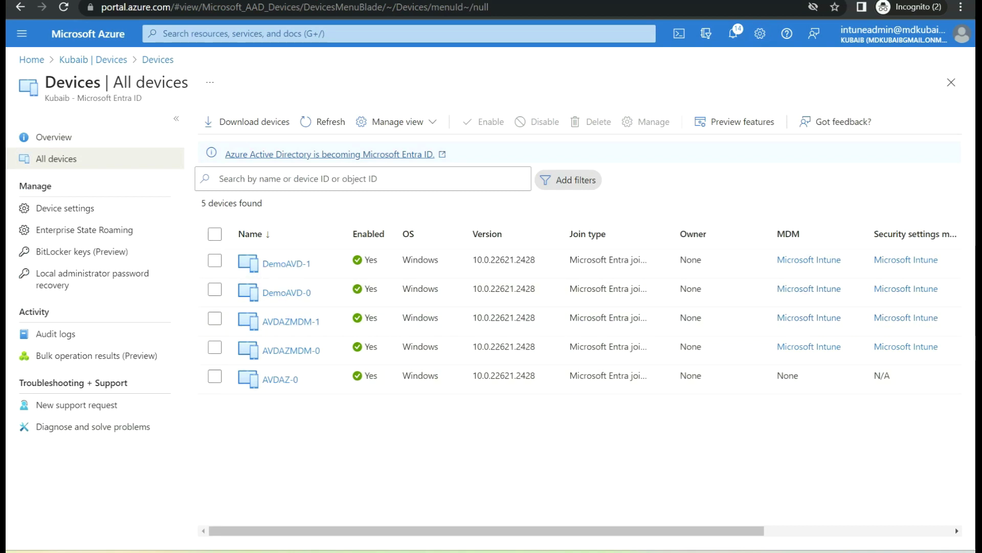
{"action": "left_click_drag", "start_coordinate": [672, 234], "coordinate": [696, 233]}
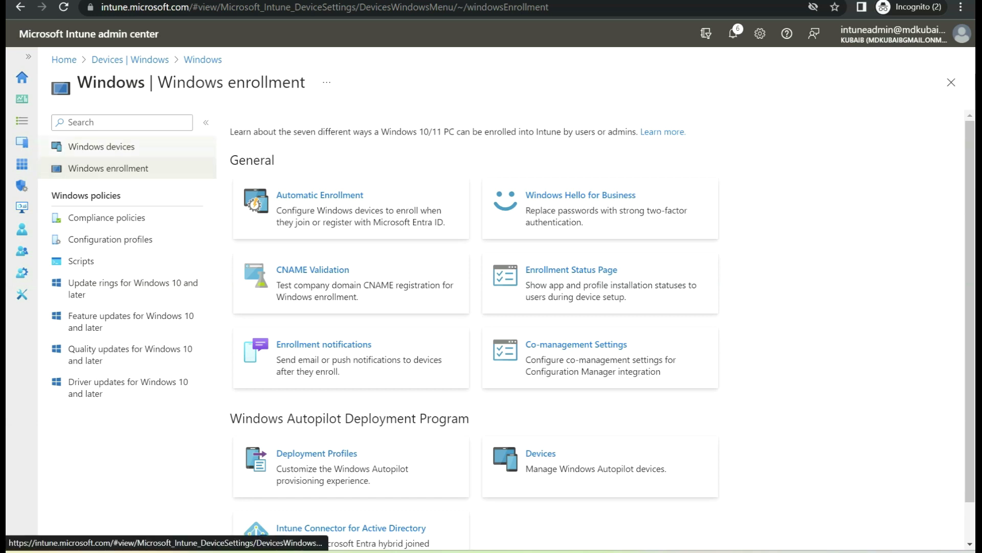
{"action": "left_click", "coordinate": [101, 147]}
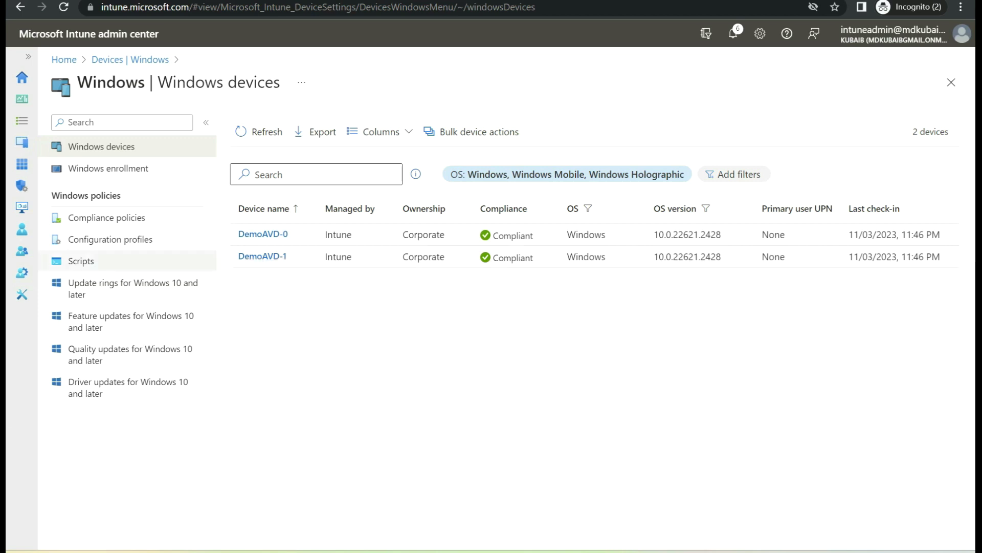
- Start a new security group in Intune named demointunevms with the Dynamic Device membership type
{"action": "left_click", "coordinate": [22, 253]}
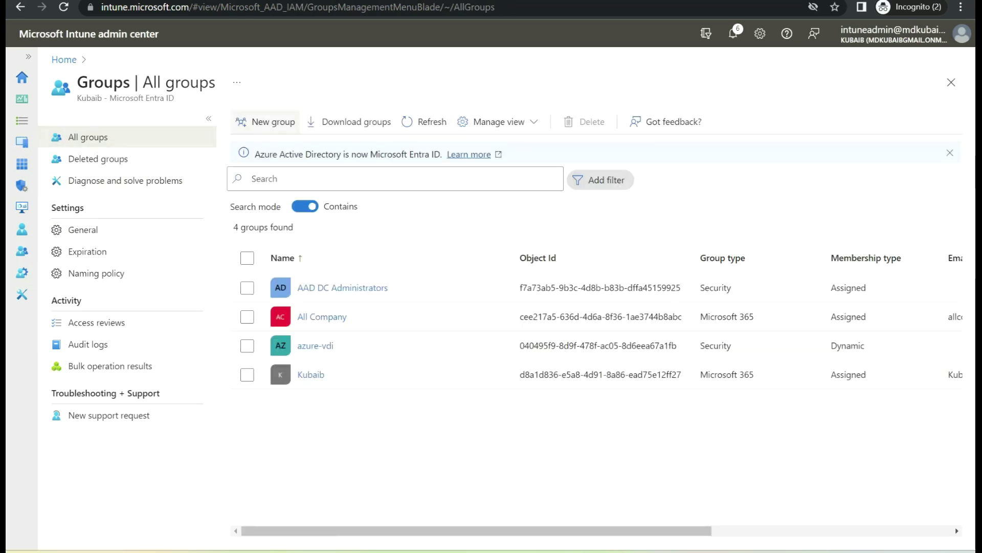
{"action": "left_click", "coordinate": [265, 122]}
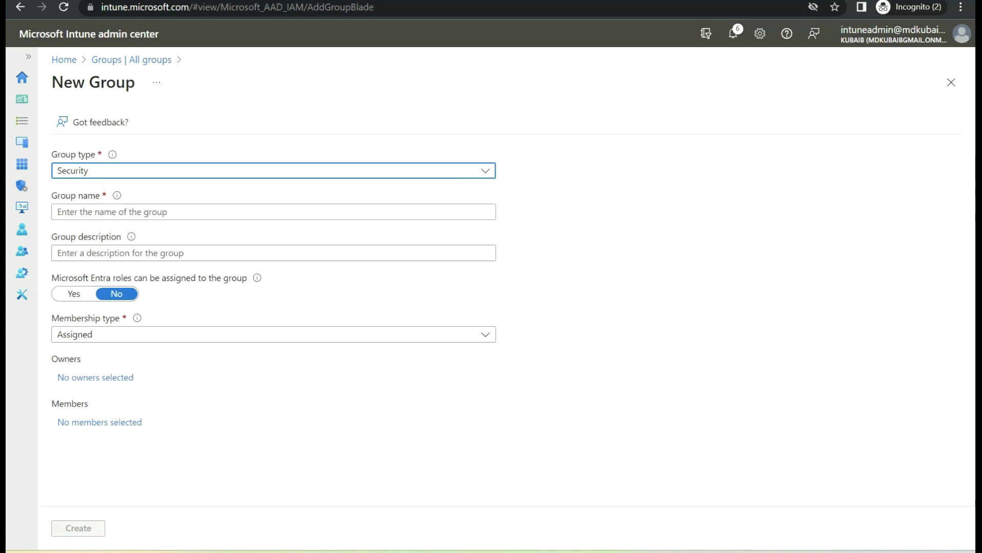
{"action": "left_click", "coordinate": [273, 211]}
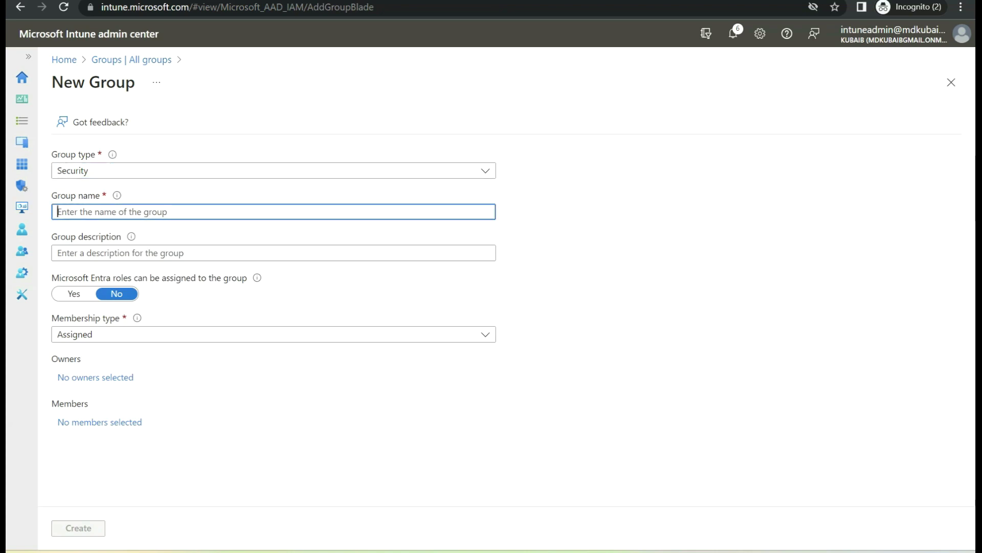
{"action": "type", "text": "demoin"}
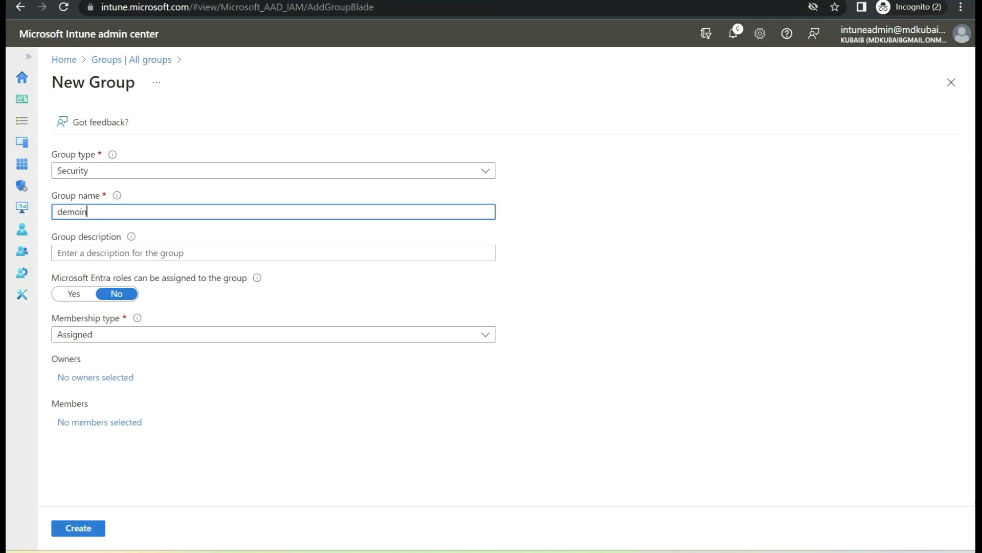
{"action": "type", "text": "tunevms"}
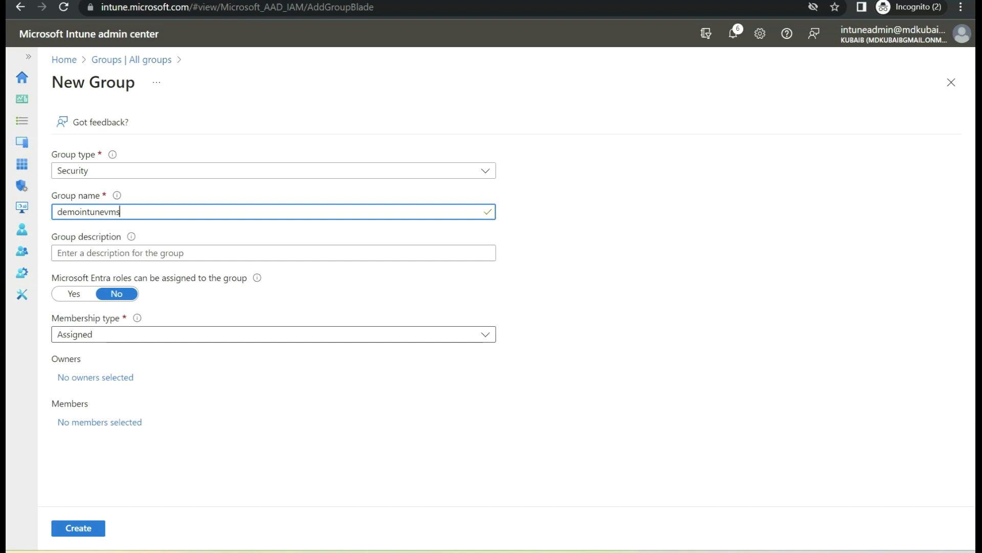
{"action": "left_click", "coordinate": [273, 334]}
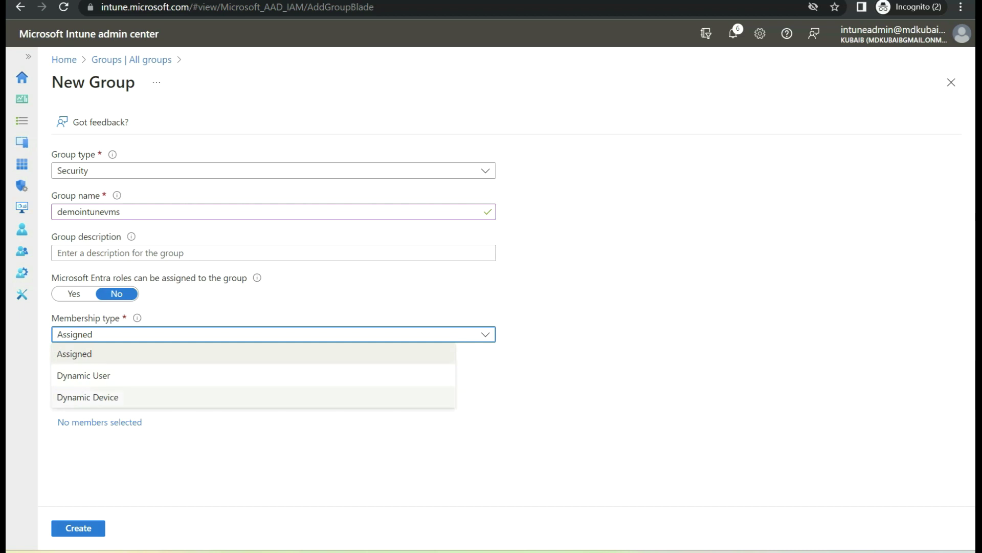
{"action": "left_click", "coordinate": [87, 398]}
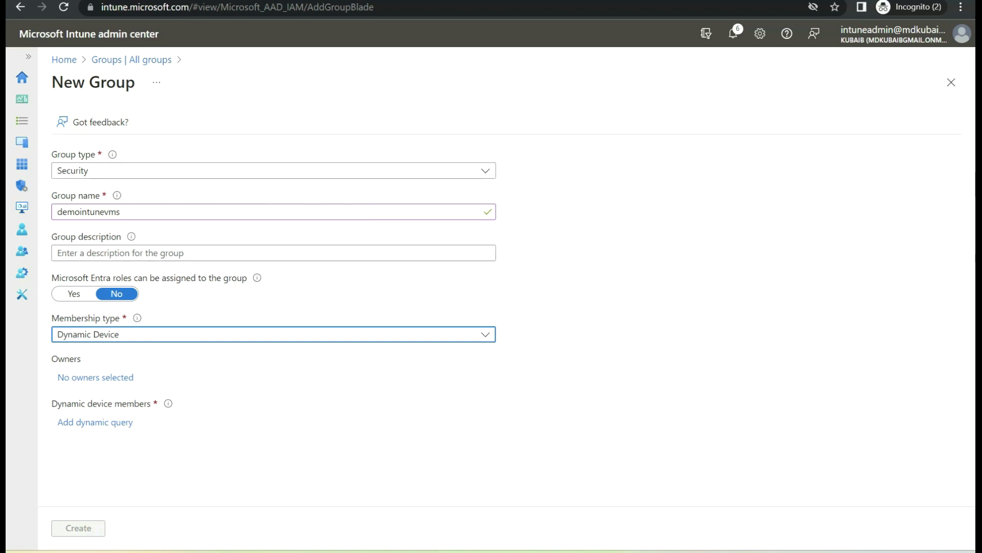
- Add a dynamic membership rule where displayName Contains demo, save it, and create the group
{"action": "left_click", "coordinate": [95, 423]}
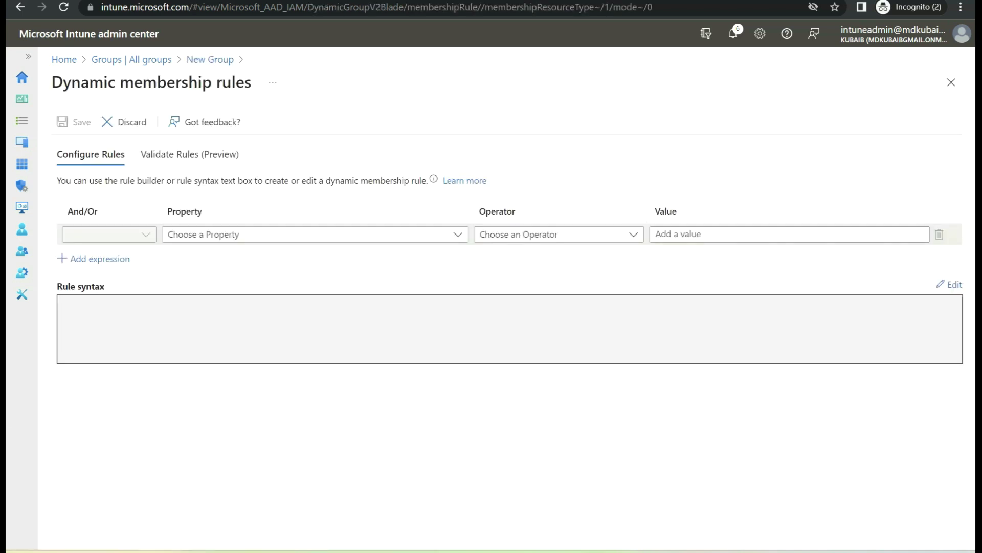
{"action": "left_click", "coordinate": [314, 234]}
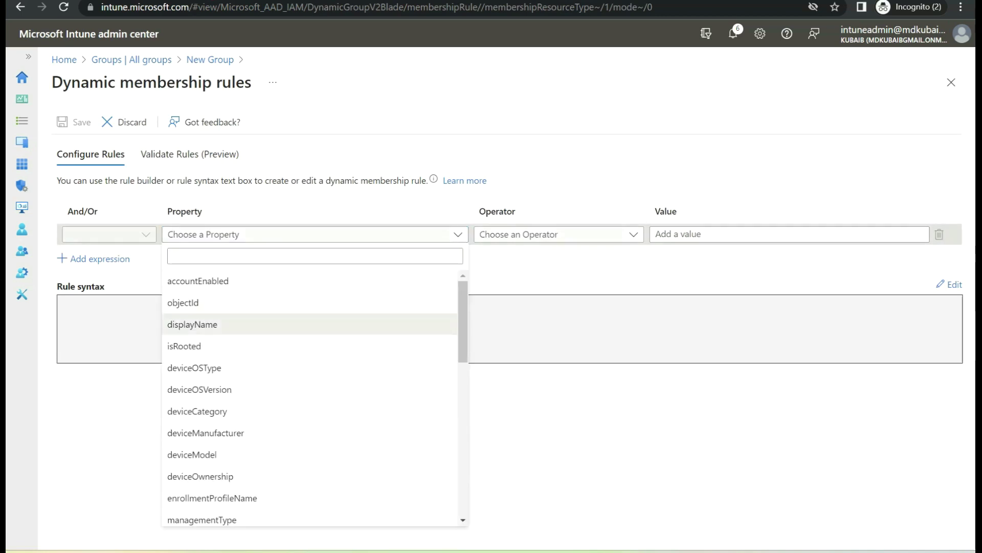
{"action": "left_click", "coordinate": [192, 324]}
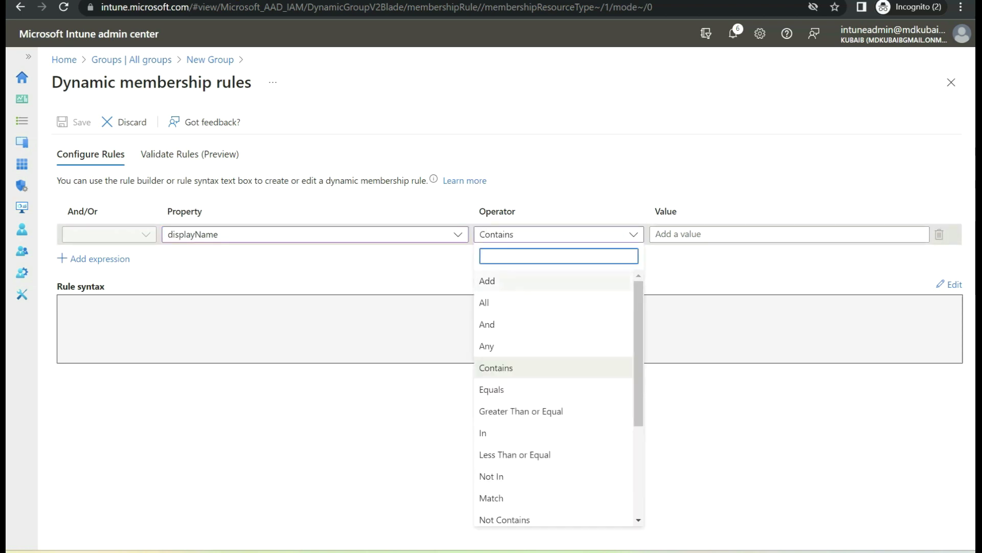
{"action": "left_click", "coordinate": [512, 368]}
{"action": "left_click", "coordinate": [717, 234]}
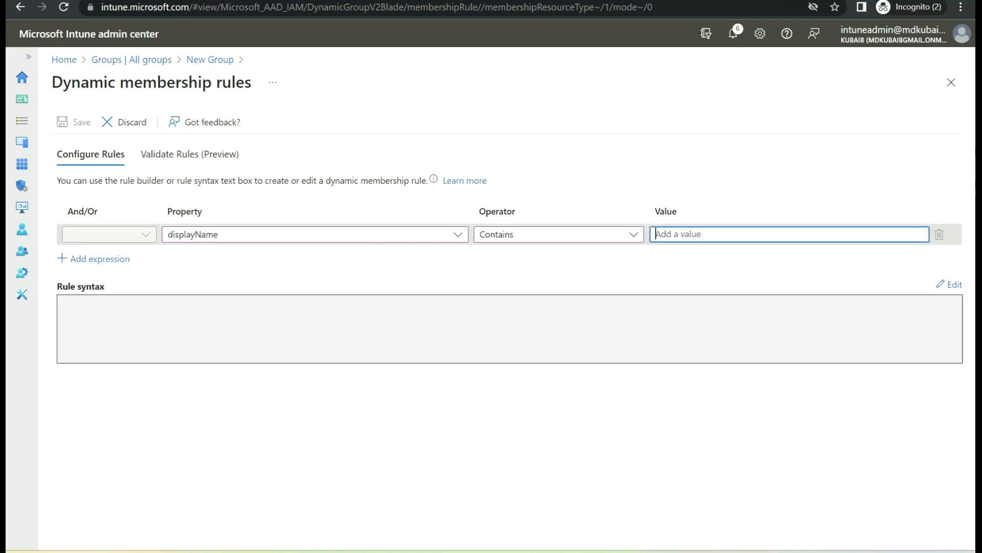
{"action": "type", "text": "demo"}
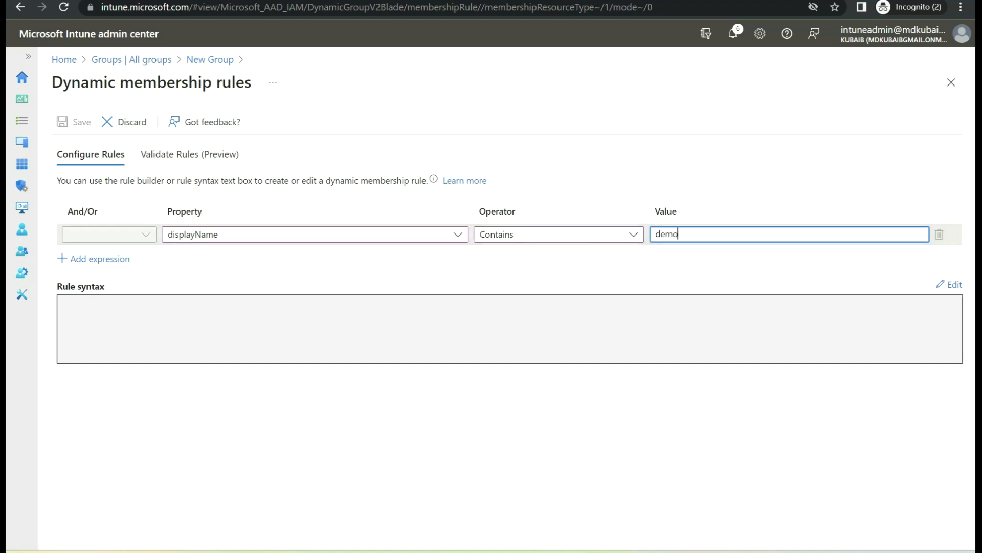
{"action": "key", "text": "Tab"}
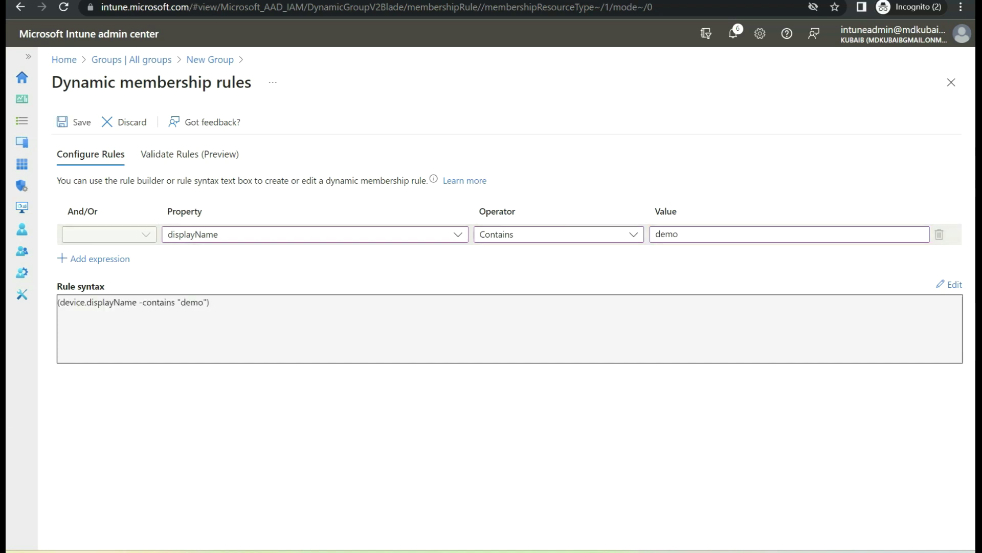
{"action": "left_click", "coordinate": [74, 122]}
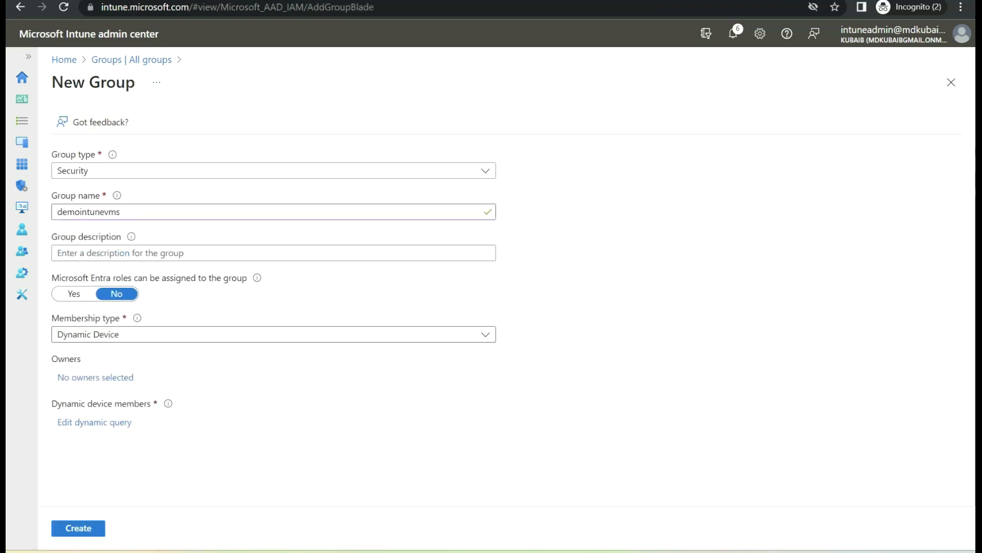
{"action": "left_click", "coordinate": [78, 528]}
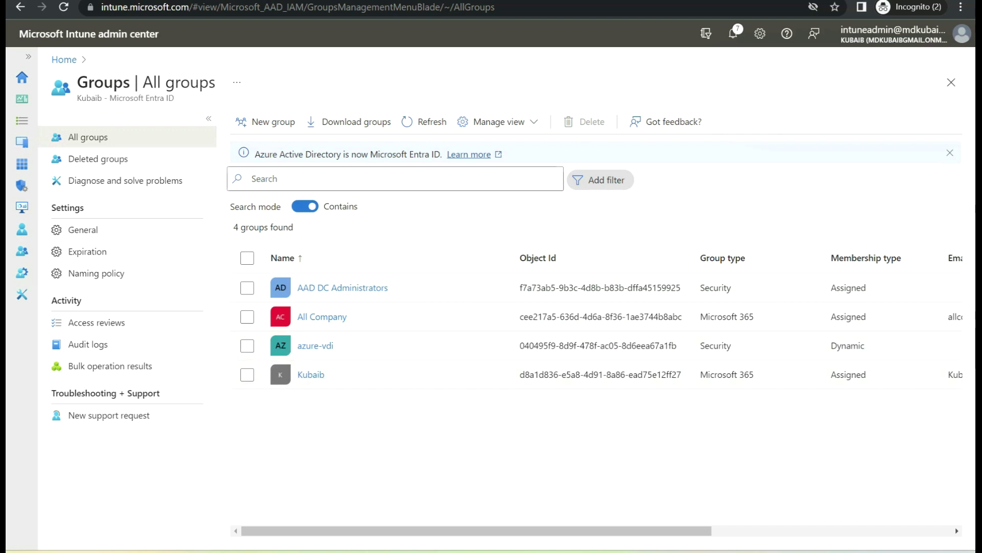
- Refresh the groups list and review the members of the demointunevms group
{"action": "left_click", "coordinate": [424, 121]}
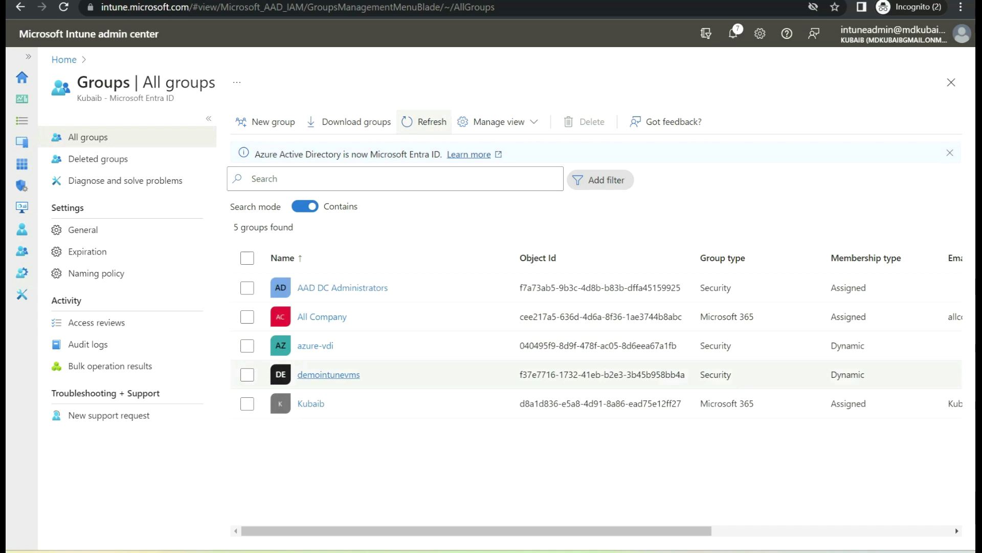
{"action": "left_click", "coordinate": [247, 374]}
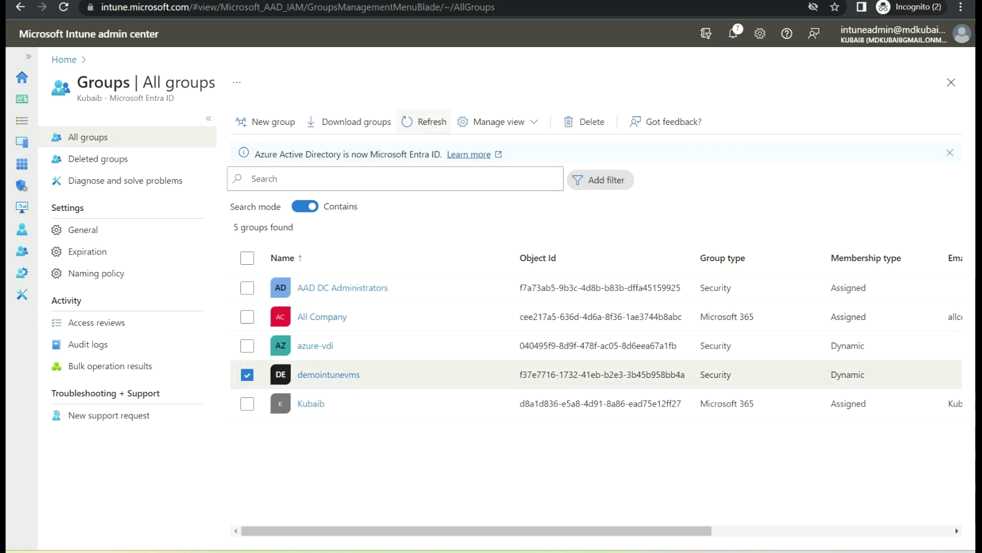
{"action": "left_click", "coordinate": [425, 122]}
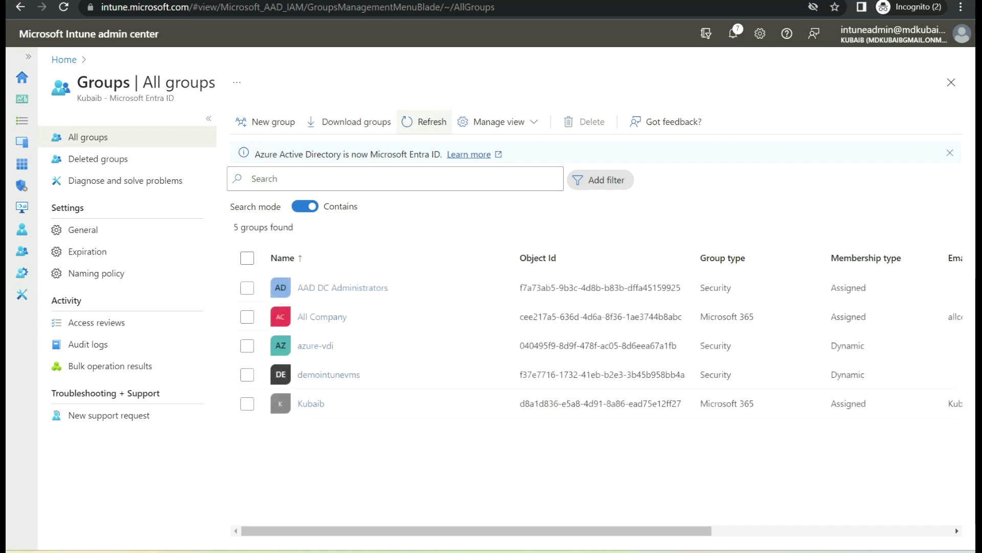
{"action": "left_click", "coordinate": [247, 375]}
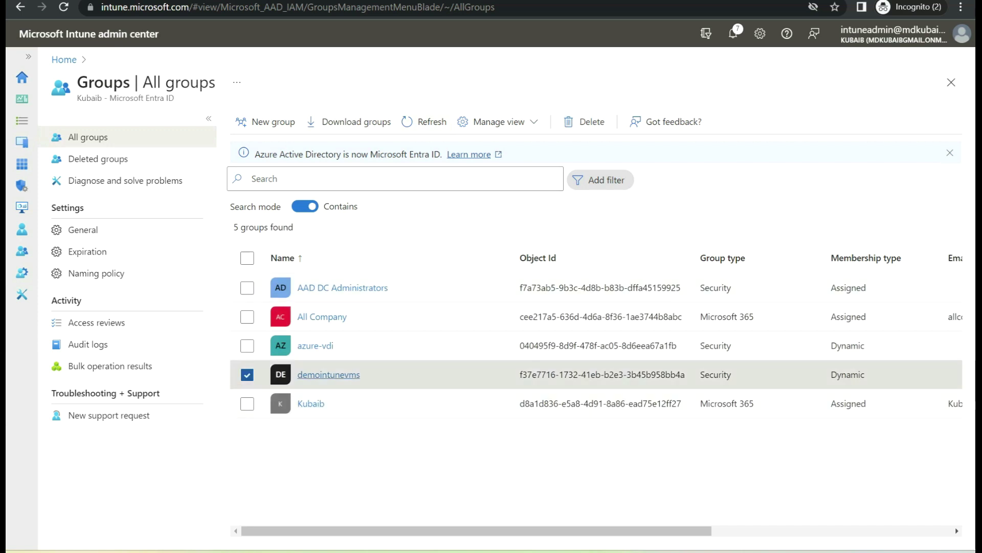
{"action": "left_click", "coordinate": [328, 375]}
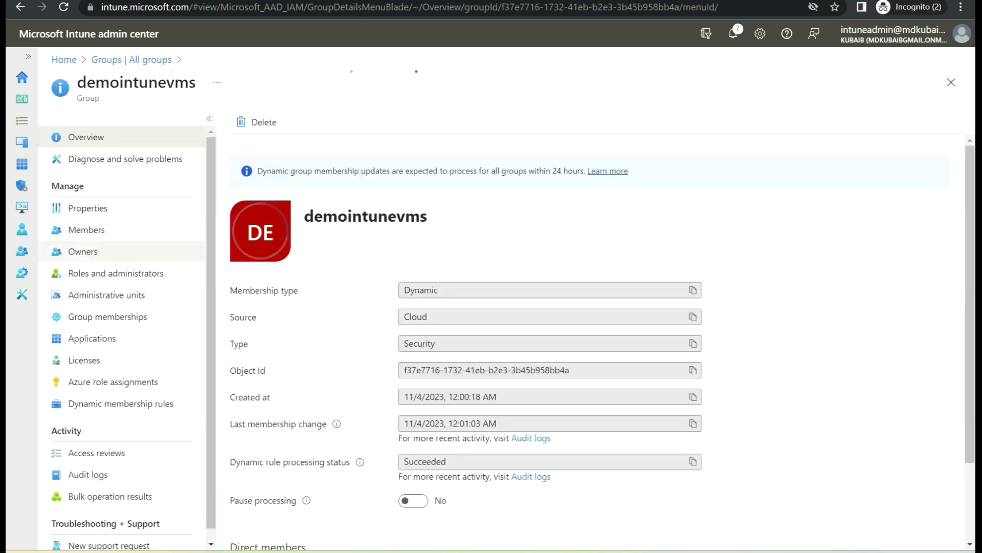
{"action": "left_click", "coordinate": [87, 229]}
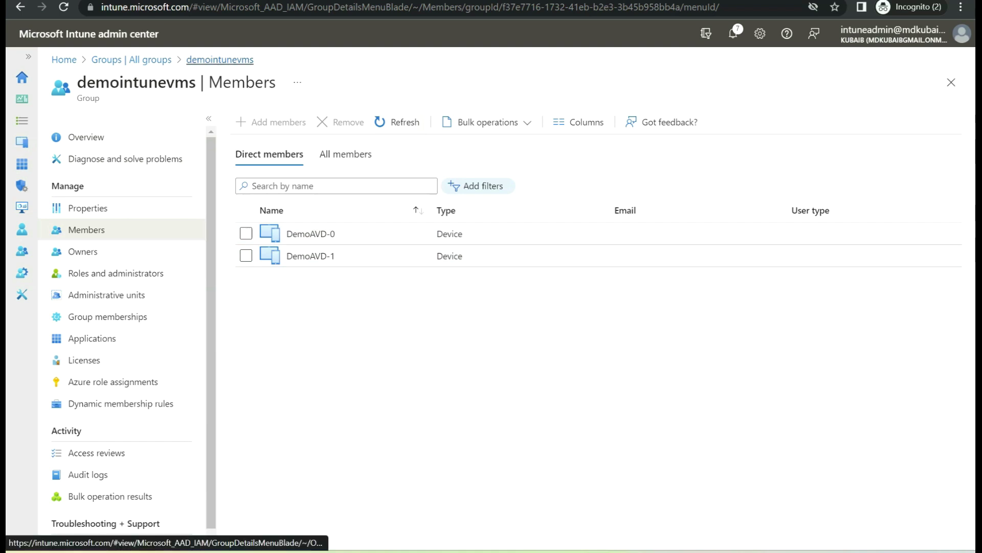
{"action": "left_click", "coordinate": [132, 59]}
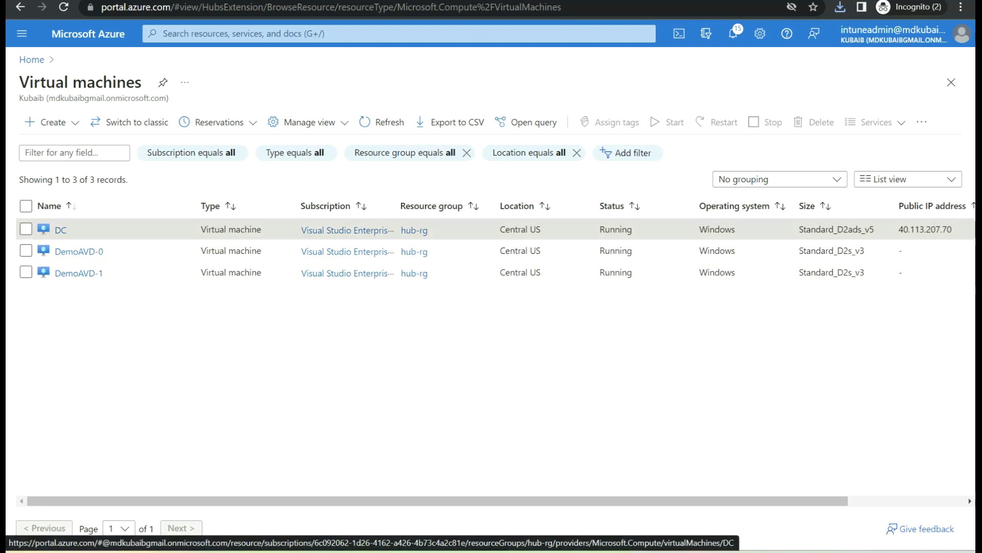
- In the Azure portal's virtual machines list, select the DC machine's public IP address and open DemoAVD-0
{"action": "left_click_drag", "start_coordinate": [953, 230], "coordinate": [899, 229]}
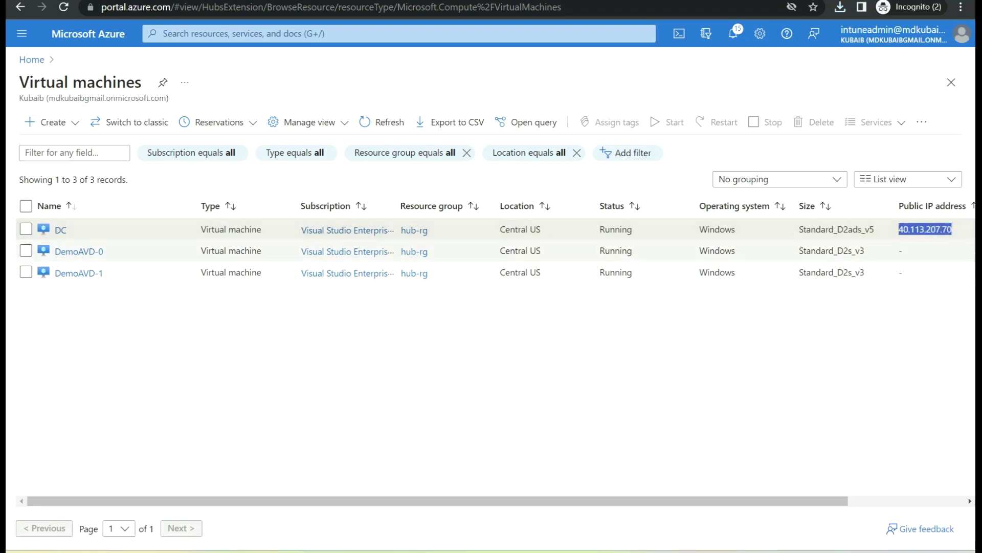
{"action": "left_click", "coordinate": [79, 252]}
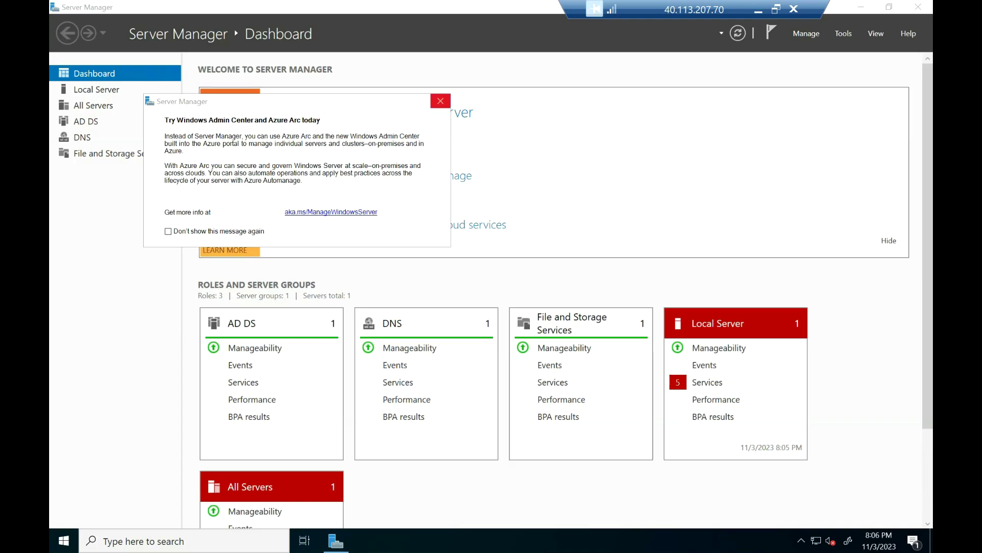
- Close Server Manager on the DC machine, run mstsc and start a Remote Desktop connection to 10.0.0.6
{"action": "left_click", "coordinate": [440, 101]}
{"action": "left_click", "coordinate": [919, 7]}
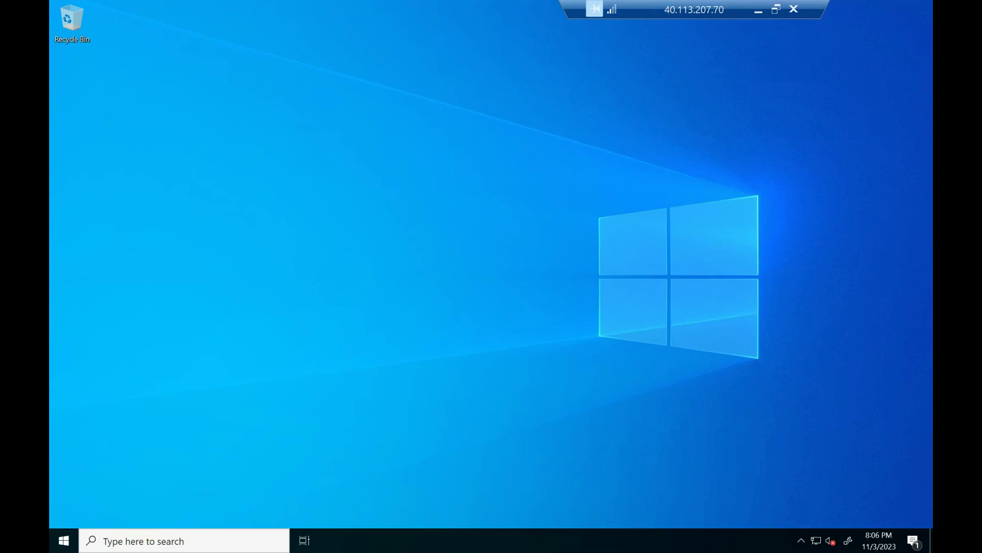
{"action": "right_click", "coordinate": [63, 540]}
{"action": "left_click", "coordinate": [93, 475]}
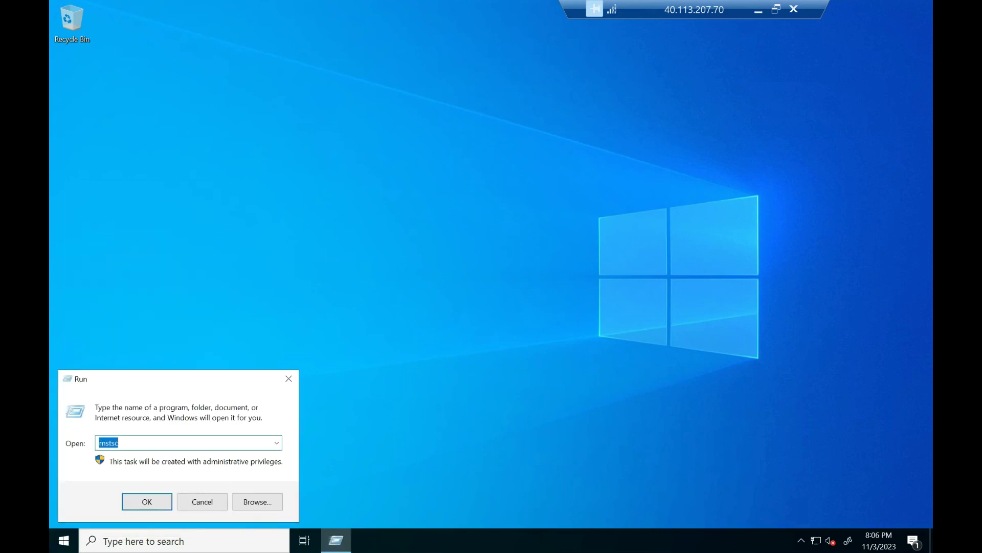
{"action": "key", "text": "Return"}
{"action": "key", "text": "Return"}
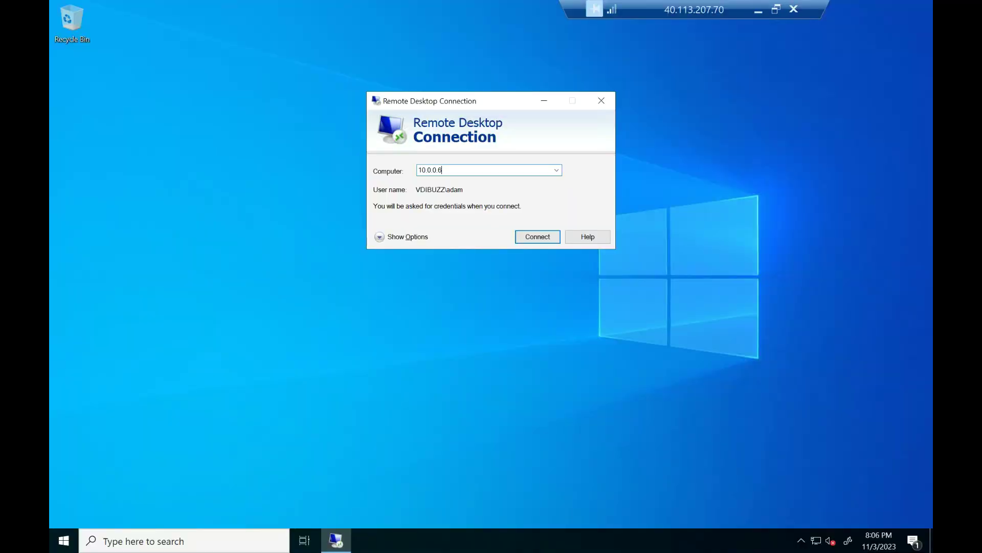
- Sign in to 10.0.0.6 with the local administrator account's username and password
{"action": "type", "text": ".\\adam"}
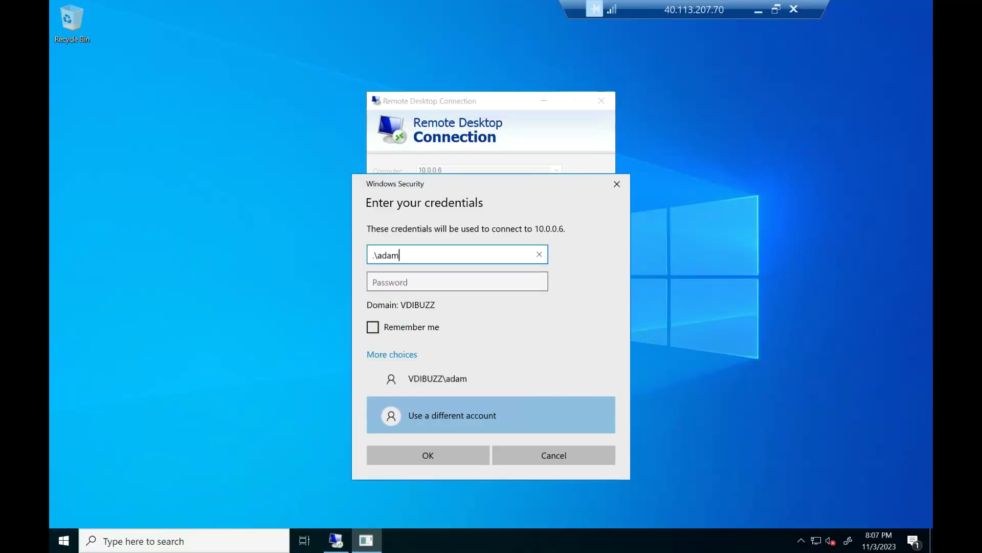
{"action": "key", "text": "Tab"}
{"action": "type", "text": "•••••••••••••"}
{"action": "key", "text": "Return"}
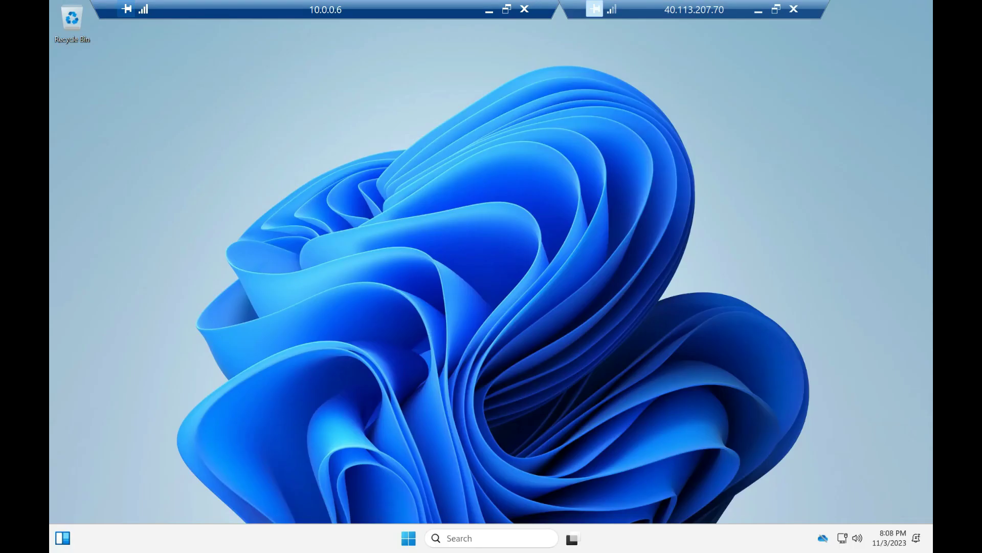
- Run regedit on the session host to open the Registry Editor
{"action": "key", "text": "super+x"}
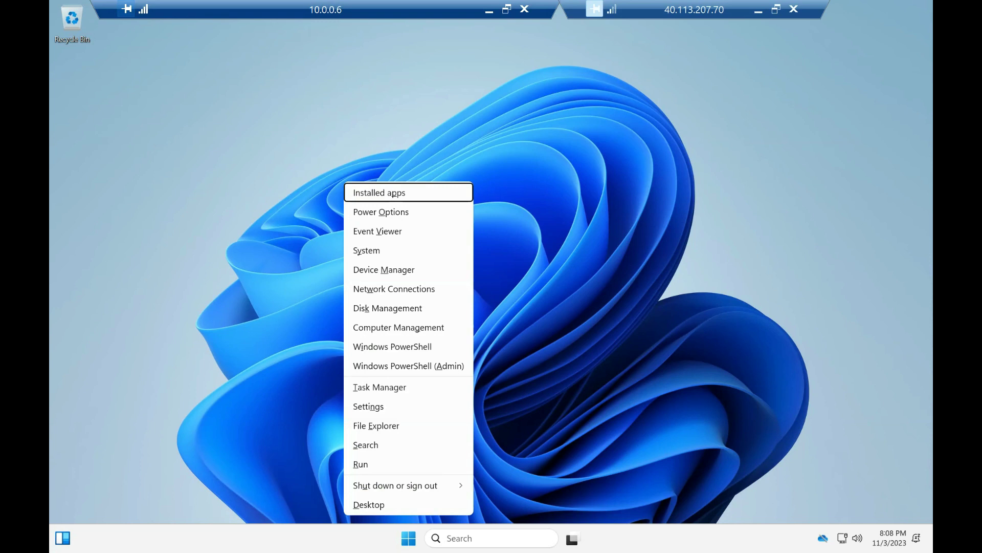
{"action": "key", "text": "r"}
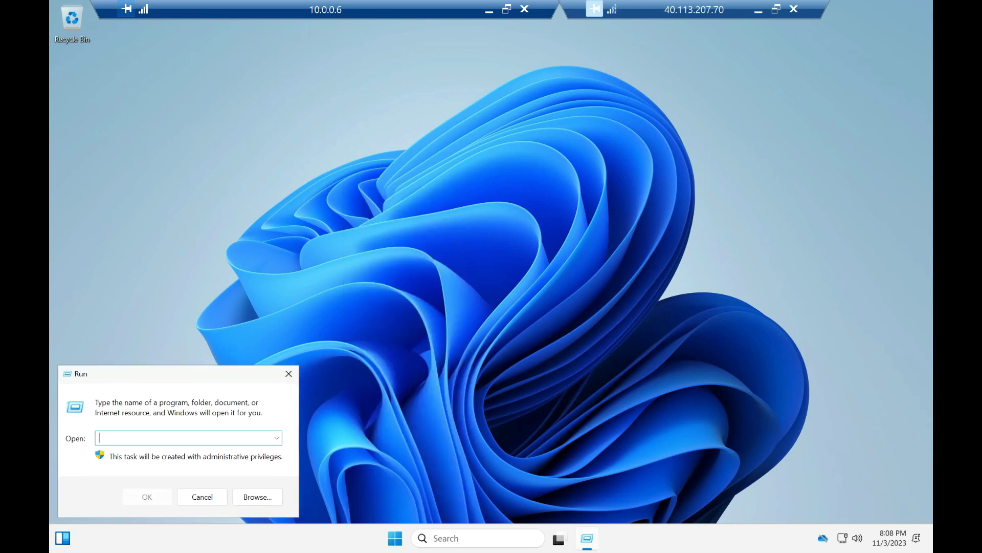
{"action": "type", "text": "regedit"}
{"action": "key", "text": "Return"}
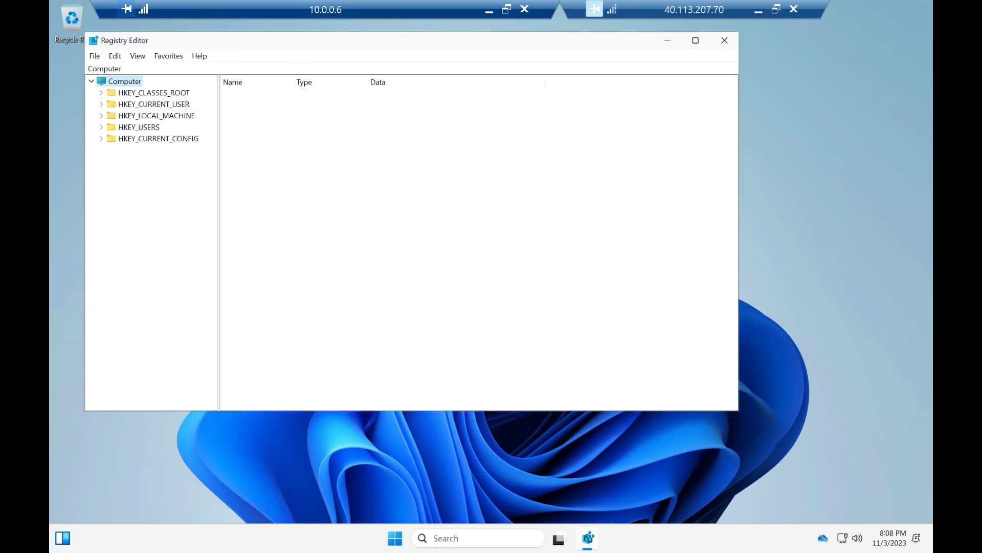
- Examine the values in HKEY_LOCAL_MACHINE\SOFTWARE\FSLogix\Profiles and dismiss the Microsoft Teams welcome window
{"action": "left_click", "coordinate": [101, 116]}
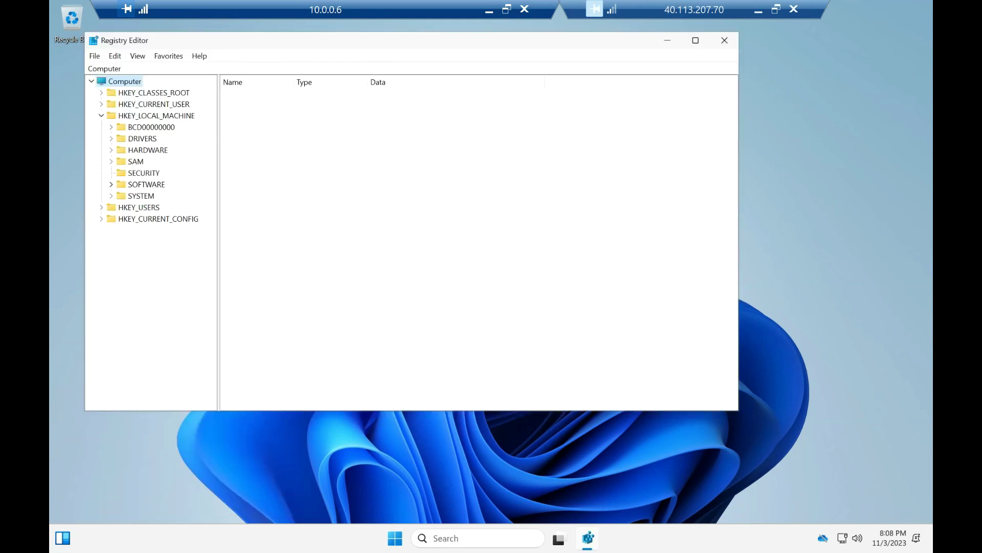
{"action": "left_click", "coordinate": [111, 184]}
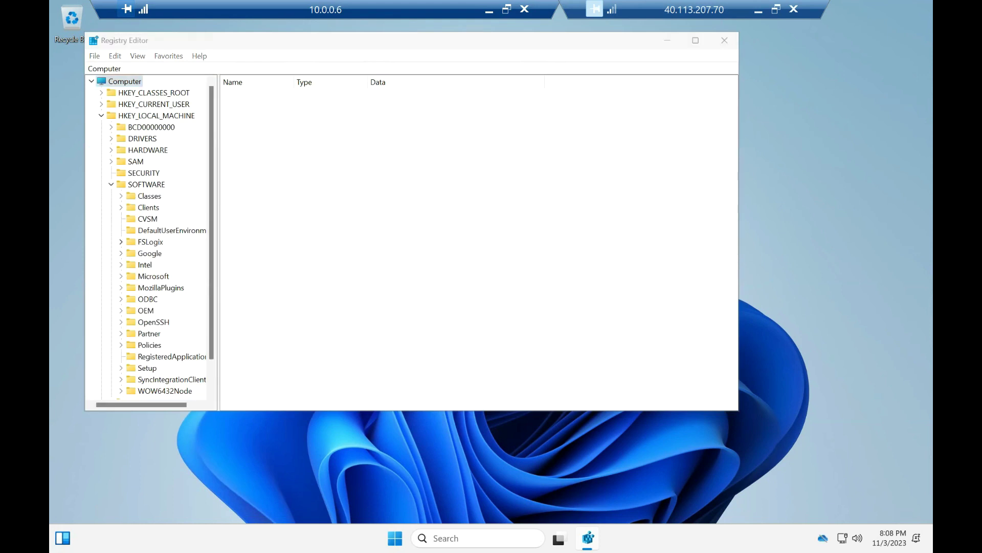
{"action": "left_click", "coordinate": [121, 242]}
{"action": "left_click", "coordinate": [159, 276]}
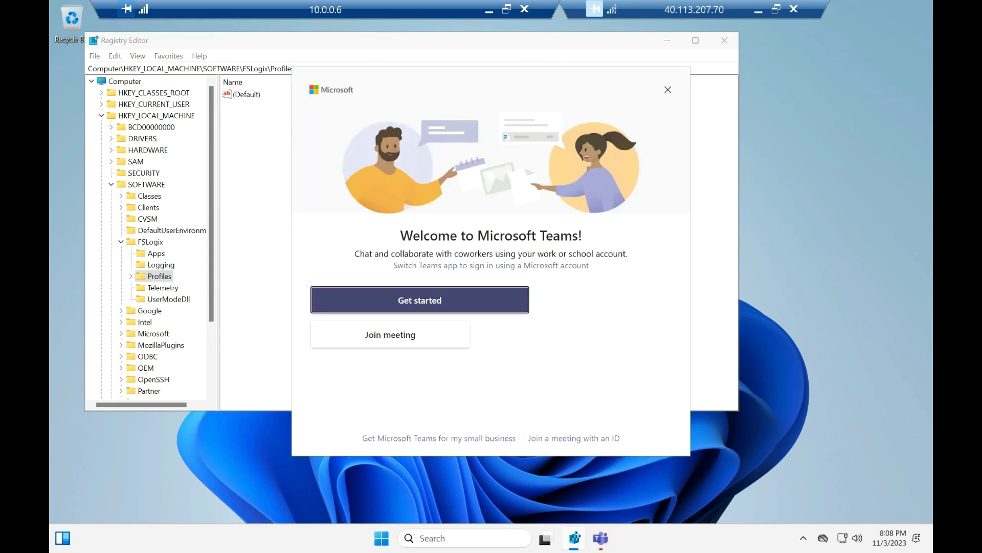
{"action": "left_click", "coordinate": [668, 89]}
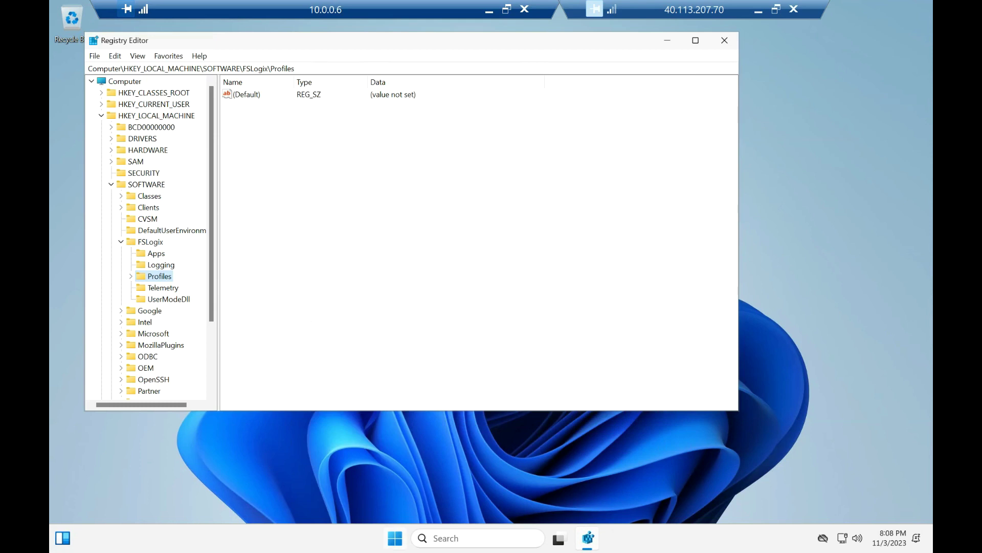
- In Windows Settings, review the management info and device sync status of the Azure AD connection under Access work or school
{"action": "key", "text": "super"}
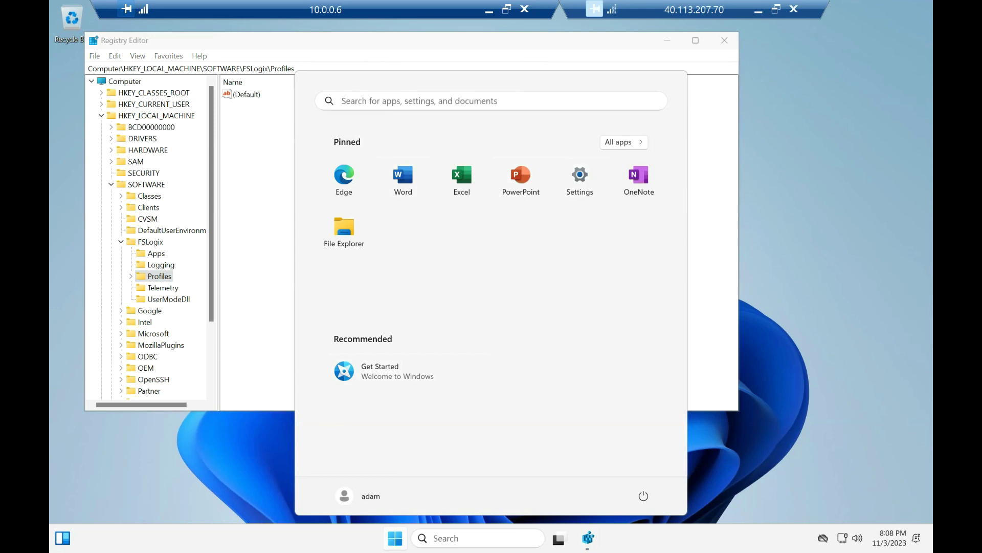
{"action": "left_click", "coordinate": [579, 180]}
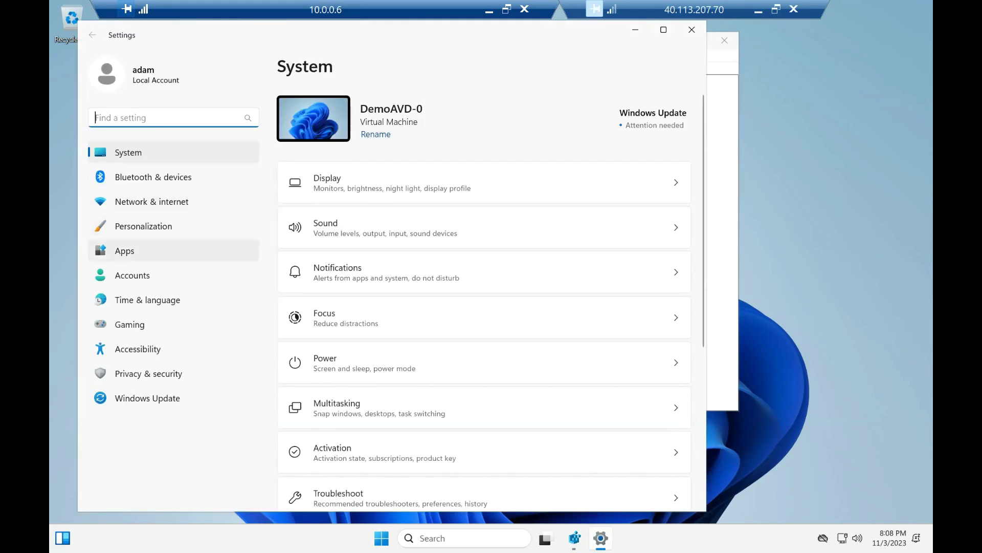
{"action": "left_click", "coordinate": [132, 275]}
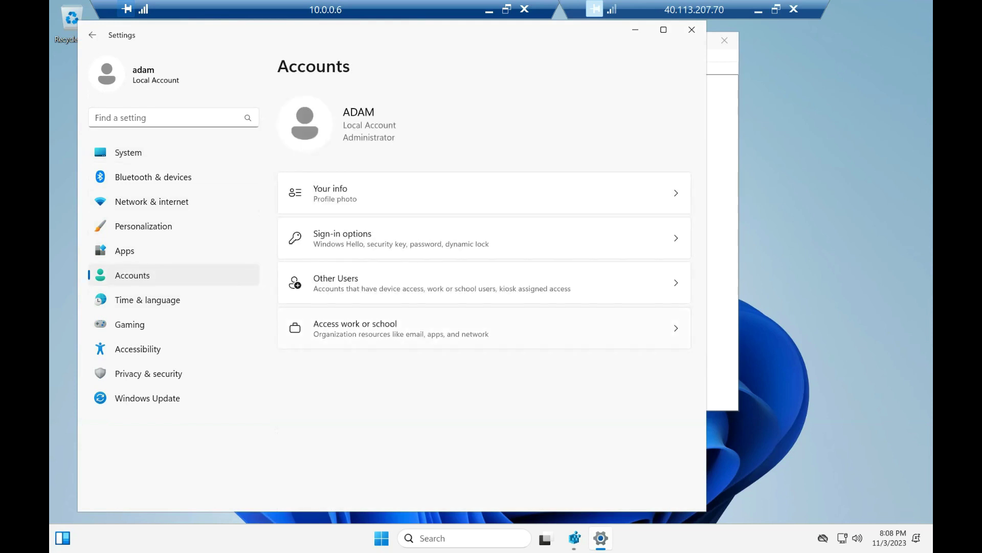
{"action": "left_click", "coordinate": [402, 328]}
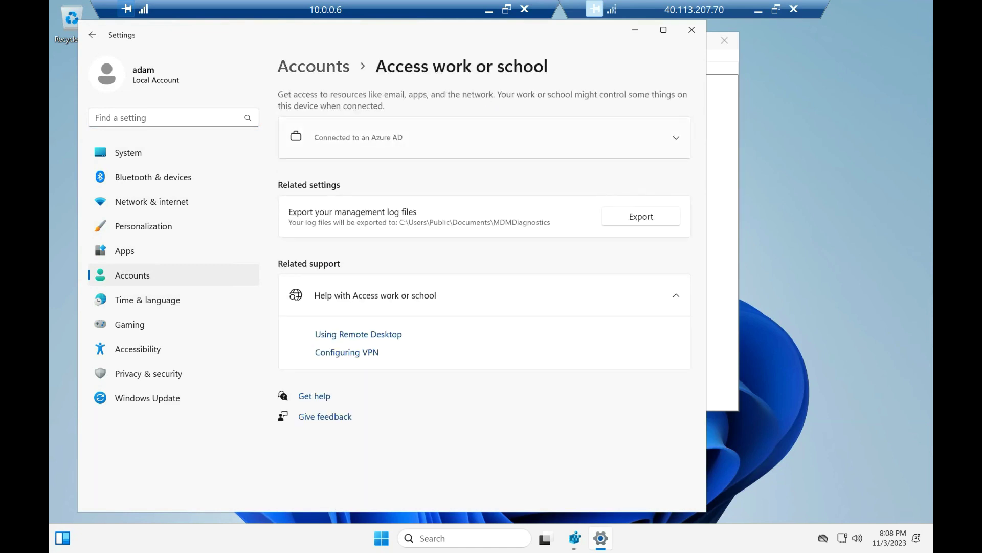
{"action": "left_click", "coordinate": [485, 137]}
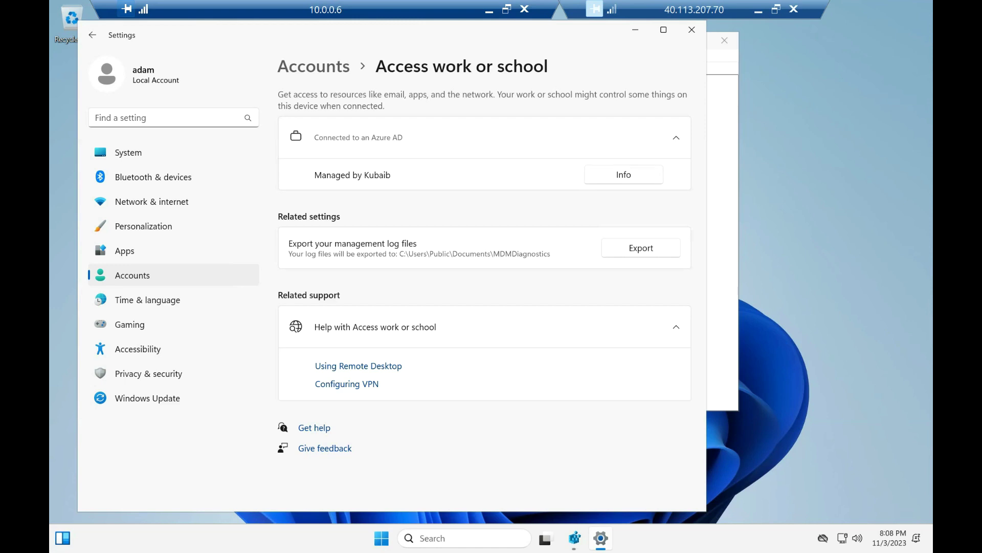
{"action": "left_click", "coordinate": [624, 174]}
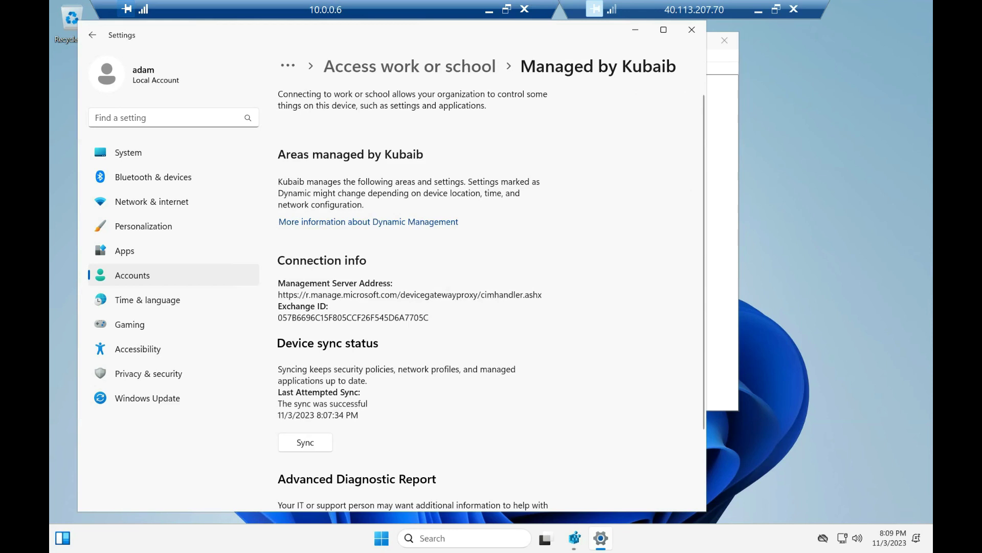
{"action": "scroll", "coordinate": [491, 301], "scroll_direction": "down", "scroll_amount": 3}
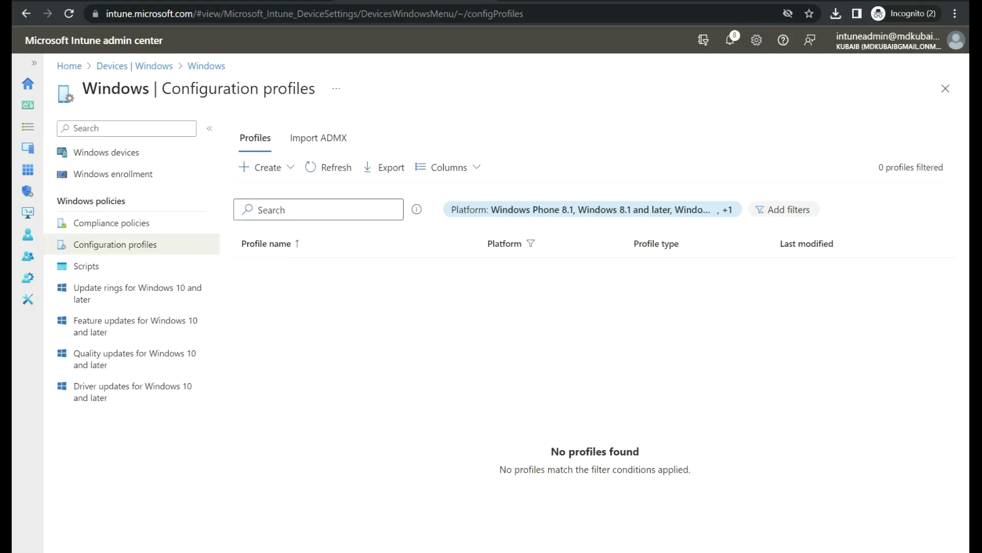
- In the Intune admin center's Windows configuration profiles, start a new policy for Windows 10 and later using the Settings catalog profile type
{"action": "left_click", "coordinate": [264, 167]}
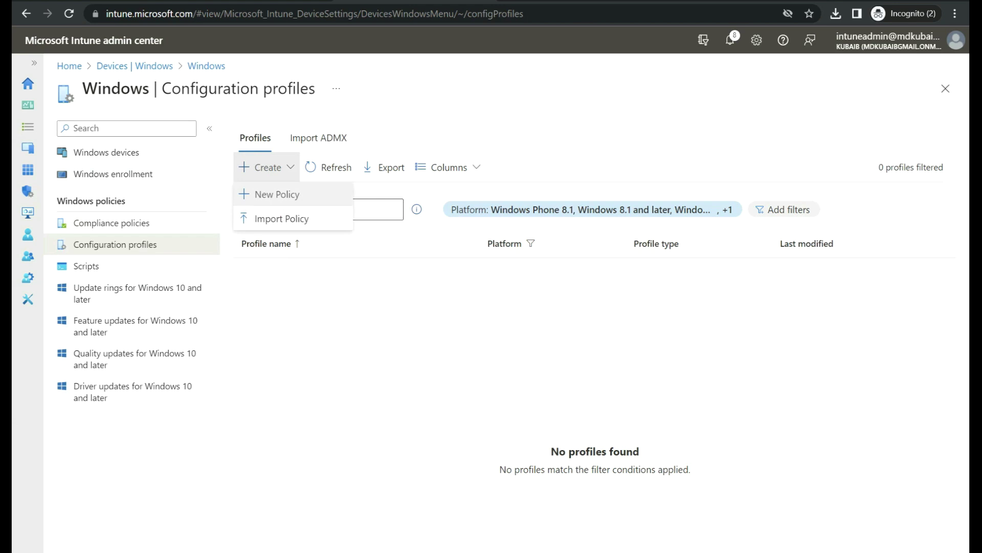
{"action": "left_click", "coordinate": [277, 194]}
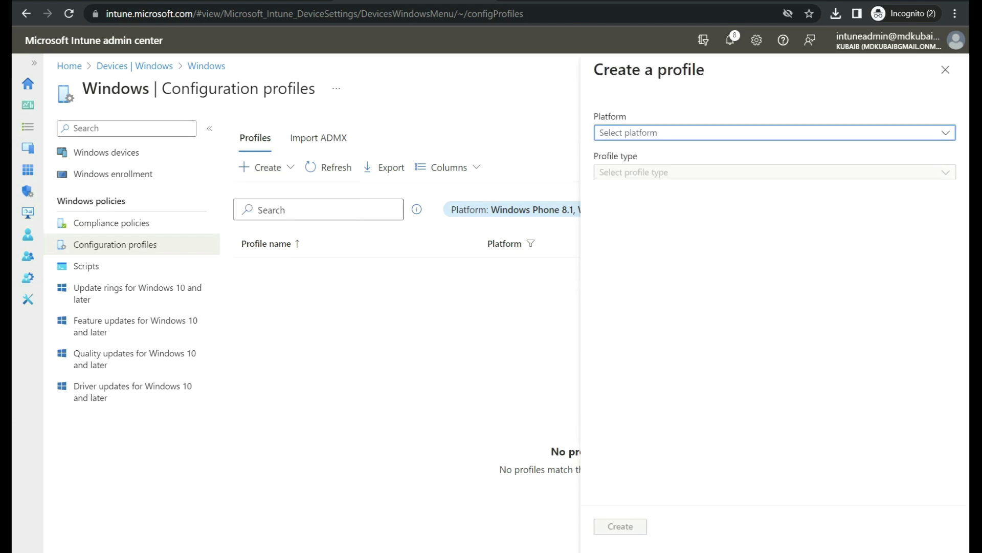
{"action": "left_click", "coordinate": [775, 133]}
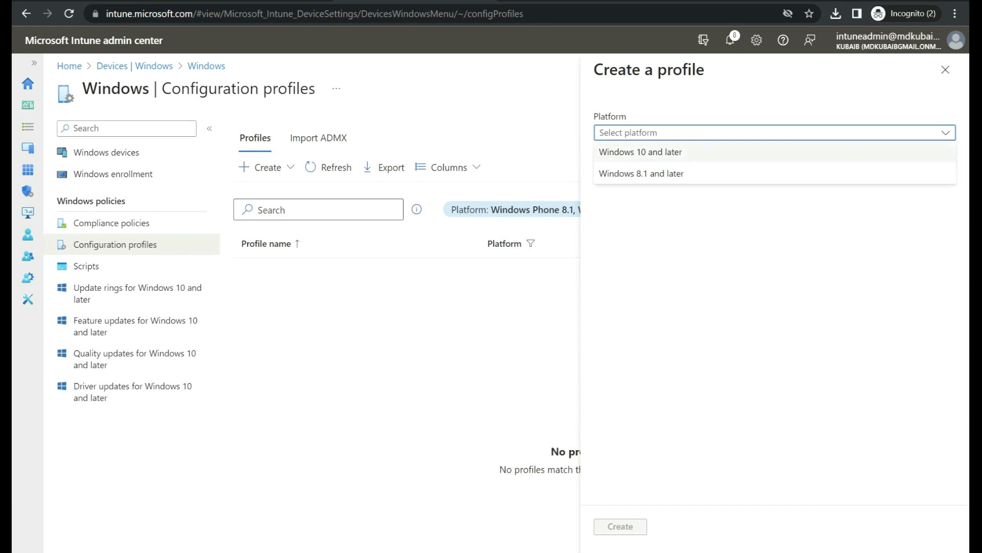
{"action": "left_click", "coordinate": [775, 152]}
{"action": "left_click", "coordinate": [774, 172]}
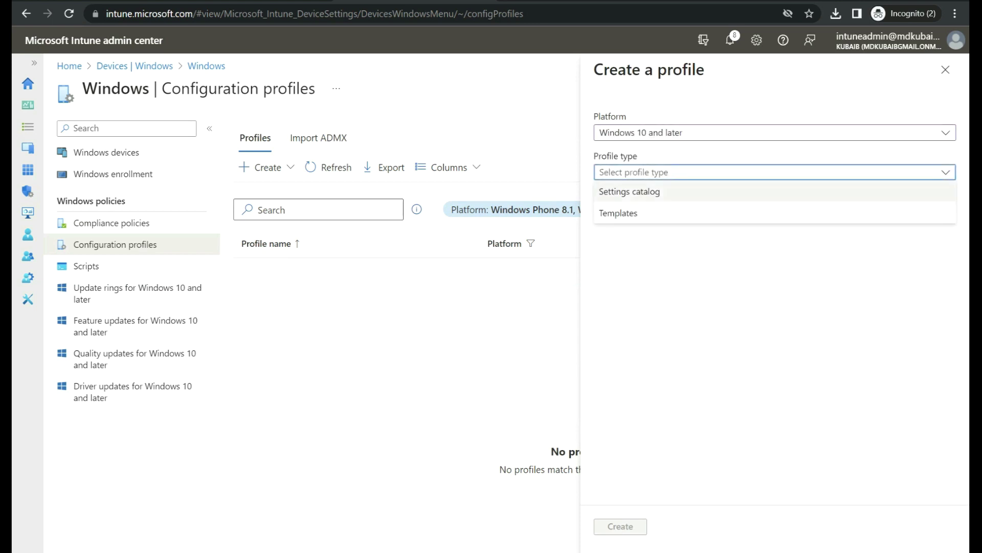
{"action": "left_click", "coordinate": [629, 192]}
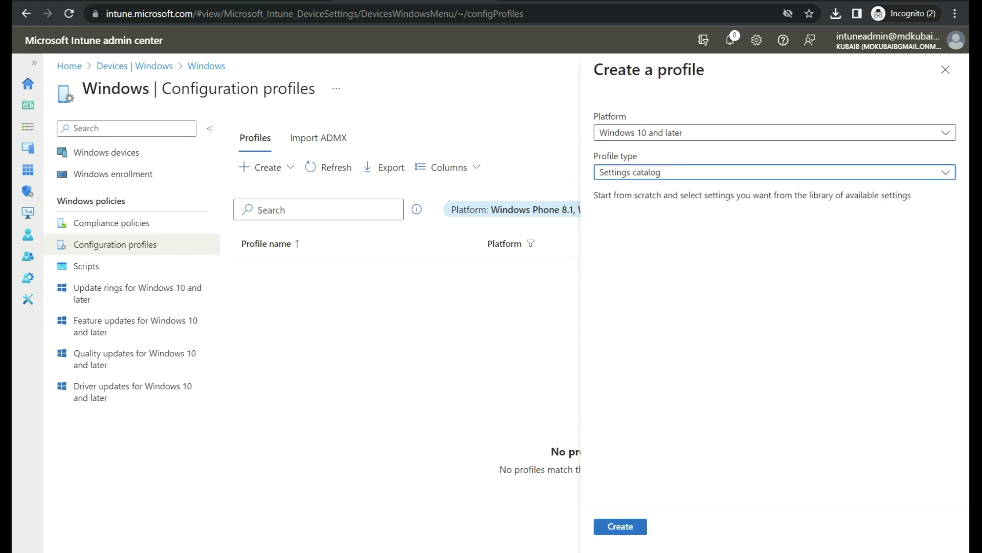
{"action": "left_click", "coordinate": [634, 527]}
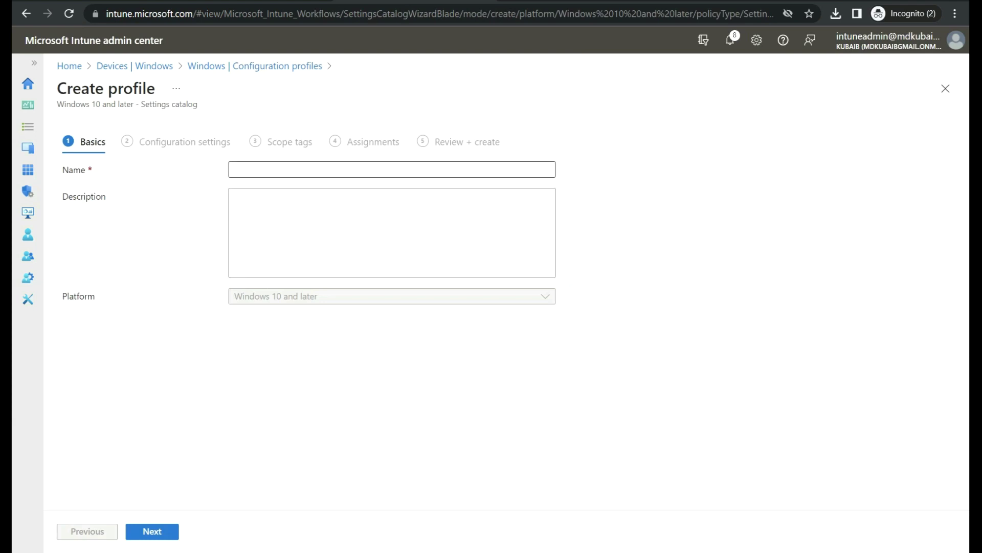
- Name the profile FSLOGIX-intune and proceed to its configuration settings
{"action": "left_click", "coordinate": [392, 169]}
{"action": "type", "text": "FSLO"}
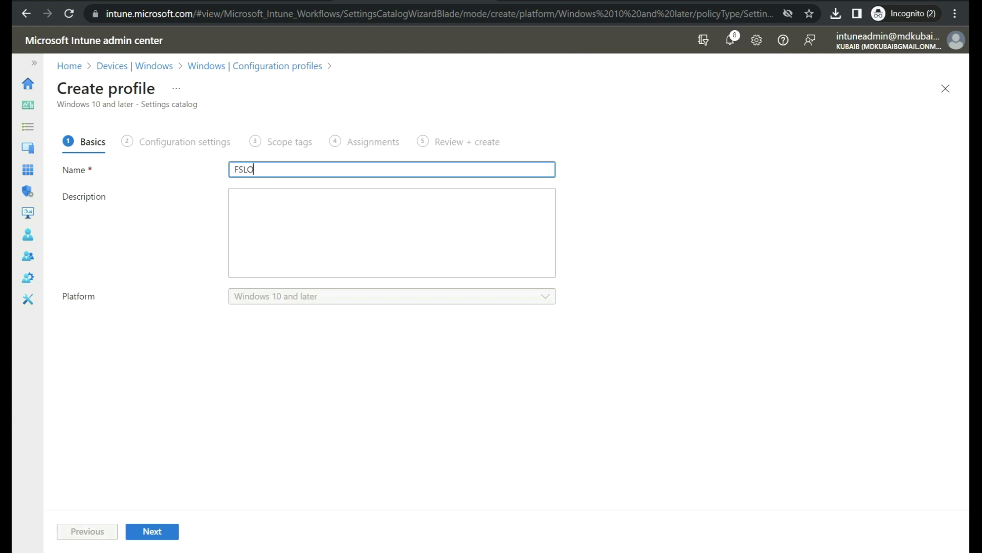
{"action": "type", "text": "GIX-intune"}
{"action": "left_click", "coordinate": [152, 532]}
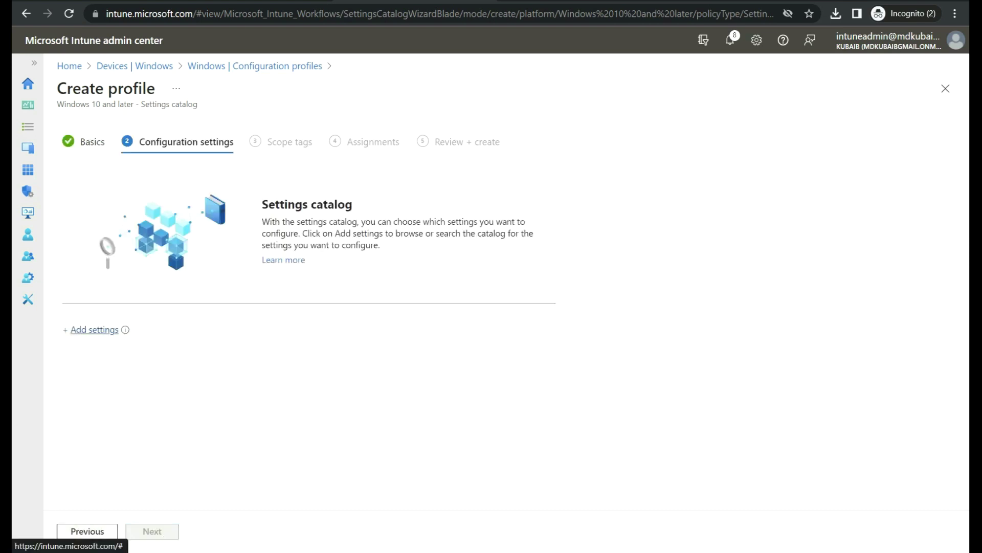
- Open the settings picker and apply a filter where OS Edition == Enterprise multi-session
{"action": "left_click", "coordinate": [94, 329]}
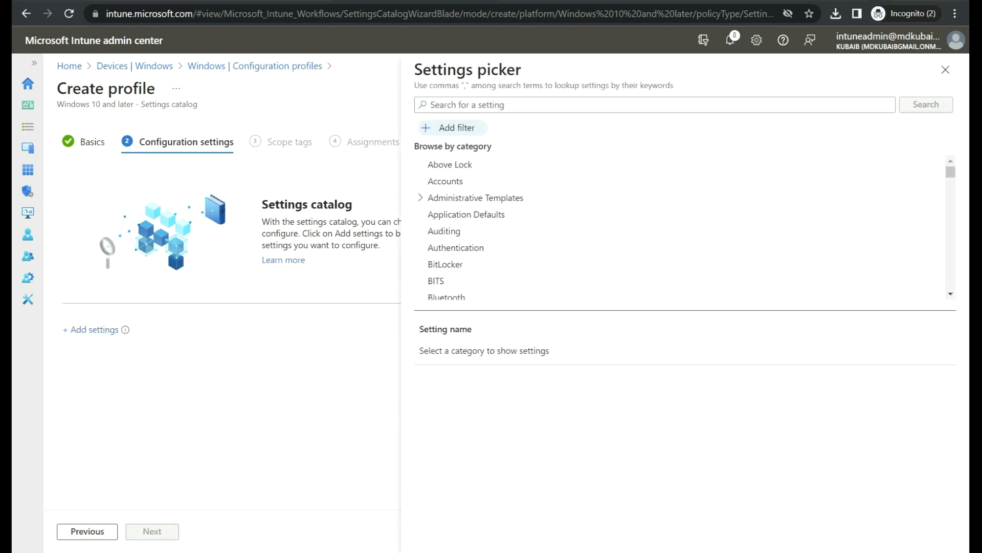
{"action": "left_click", "coordinate": [453, 127]}
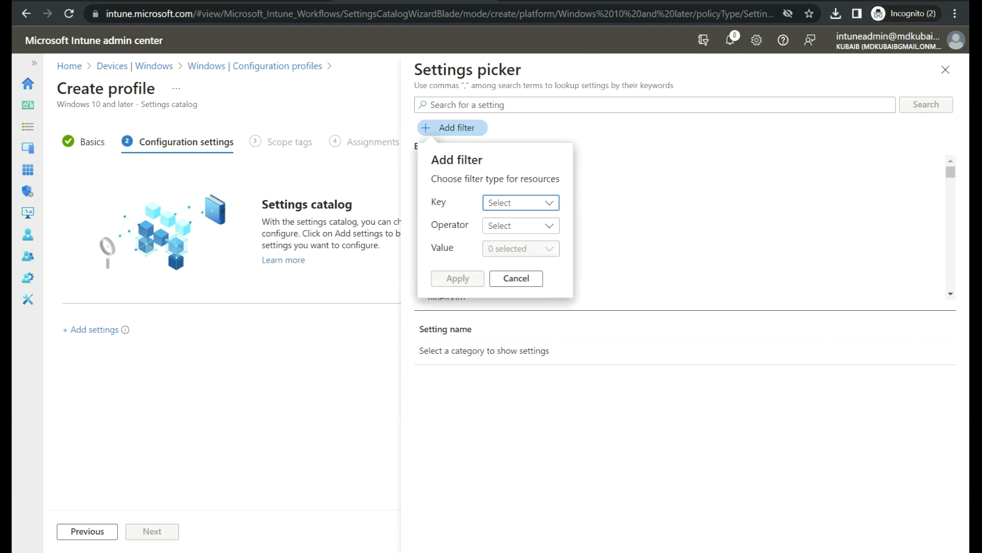
{"action": "left_click", "coordinate": [521, 202]}
{"action": "left_click", "coordinate": [509, 221]}
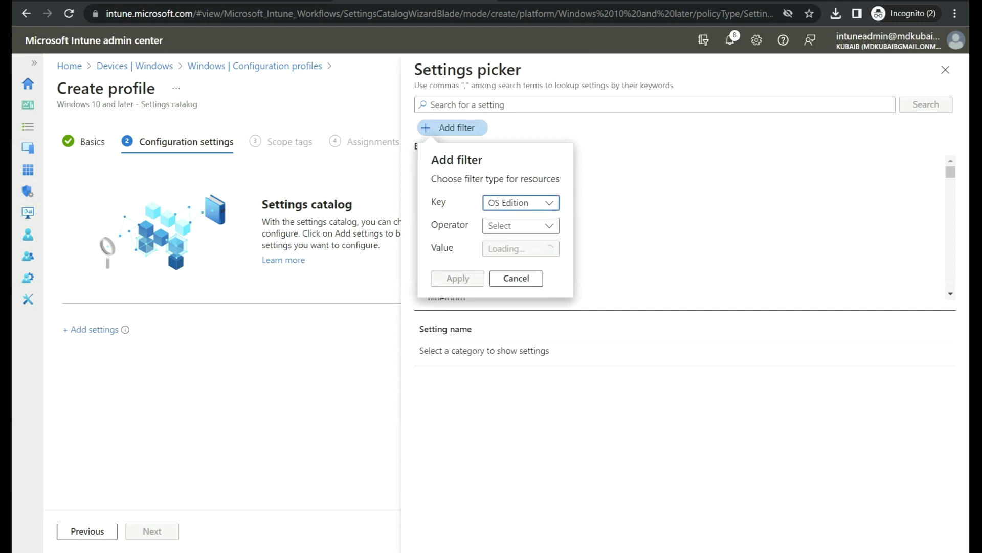
{"action": "left_click", "coordinate": [521, 226]}
{"action": "left_click", "coordinate": [521, 247]}
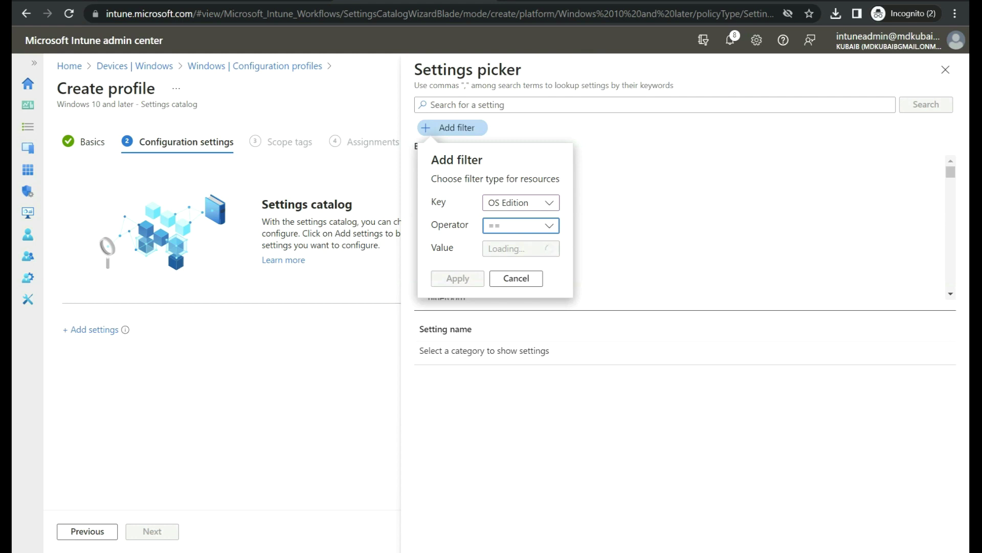
{"action": "left_click", "coordinate": [521, 249]}
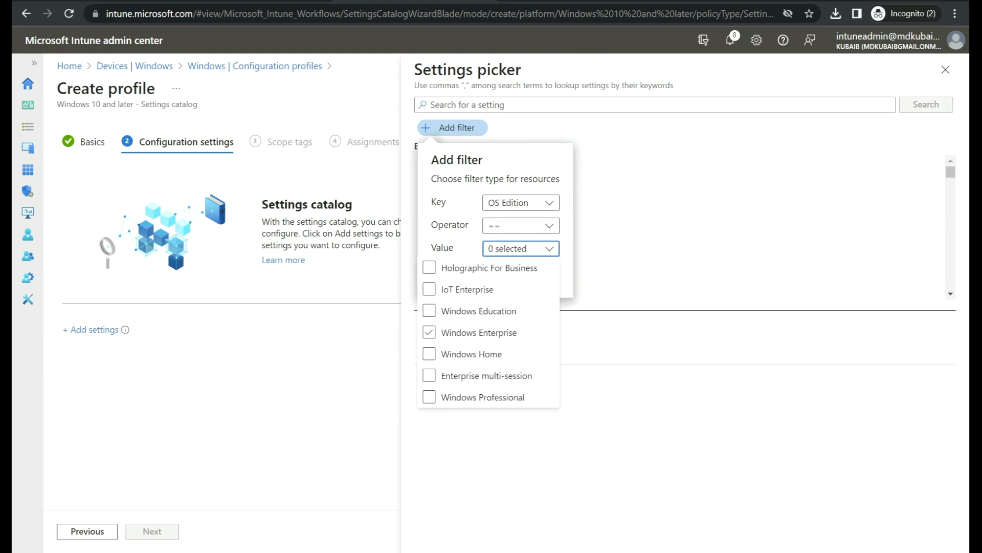
{"action": "left_click", "coordinate": [430, 375]}
{"action": "left_click", "coordinate": [609, 327]}
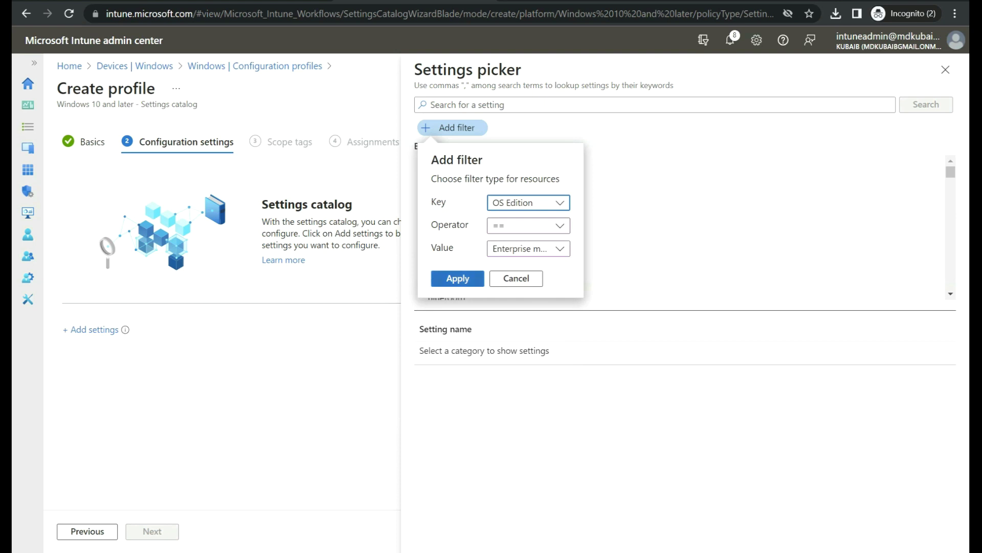
{"action": "left_click", "coordinate": [458, 279]}
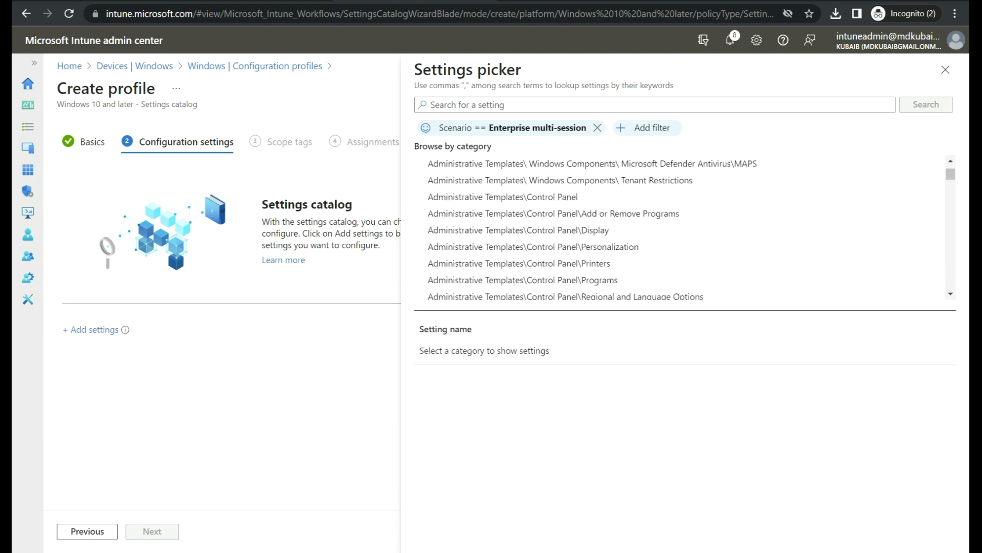
- Add all settings of the FS Logix Profile Containers category to the profile and close the settings picker
{"action": "scroll", "coordinate": [681, 225], "scroll_direction": "down", "scroll_amount": 20}
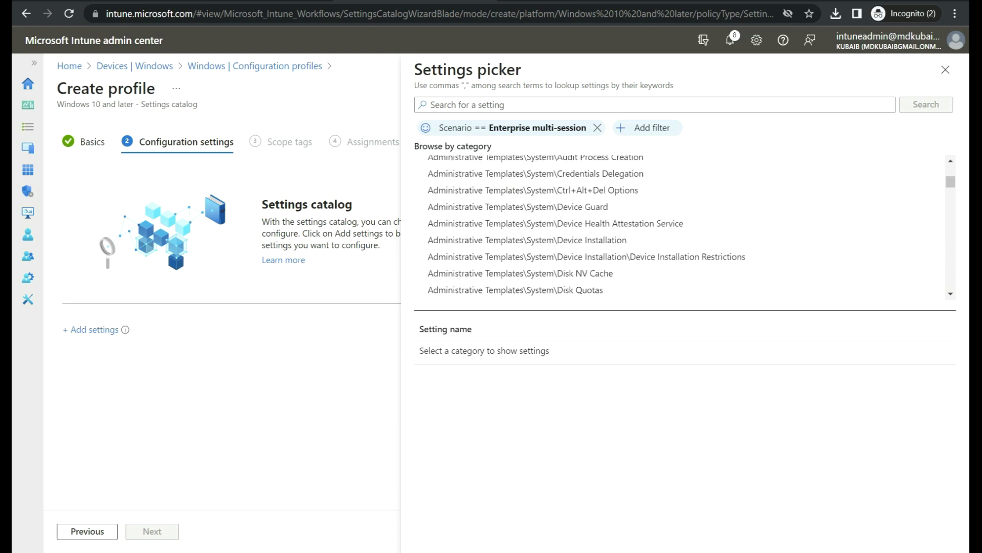
{"action": "scroll", "coordinate": [680, 225], "scroll_direction": "down", "scroll_amount": 6}
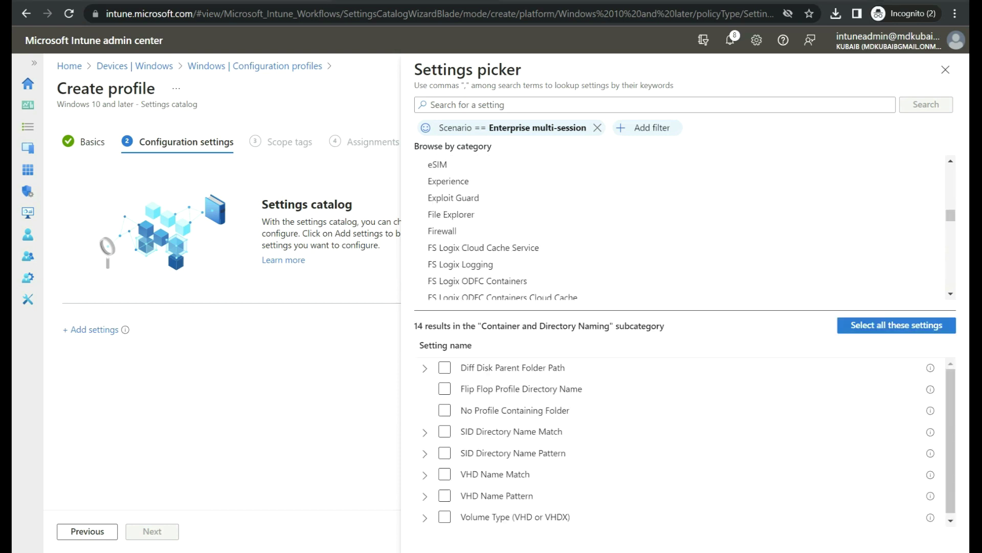
{"action": "scroll", "coordinate": [681, 225], "scroll_direction": "down", "scroll_amount": 2}
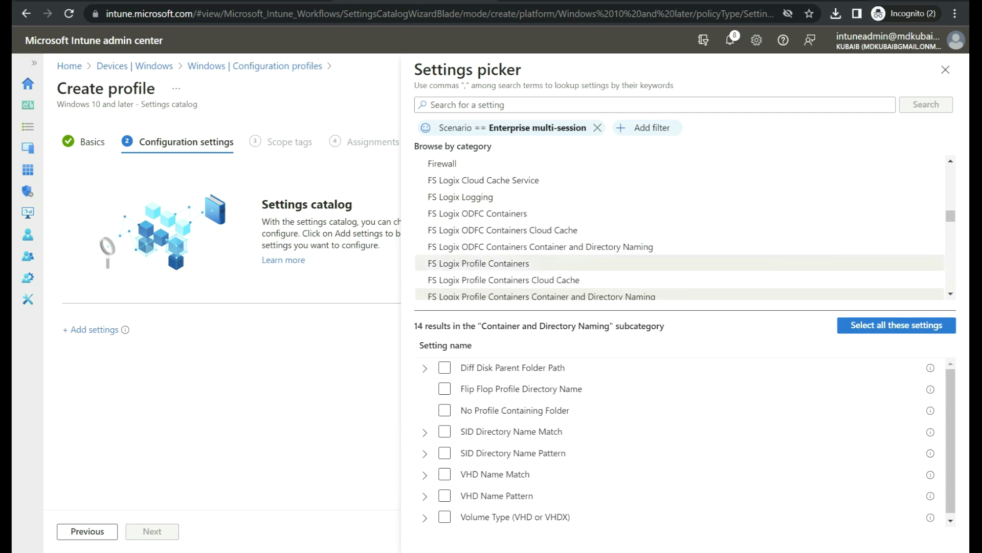
{"action": "left_click", "coordinate": [463, 263]}
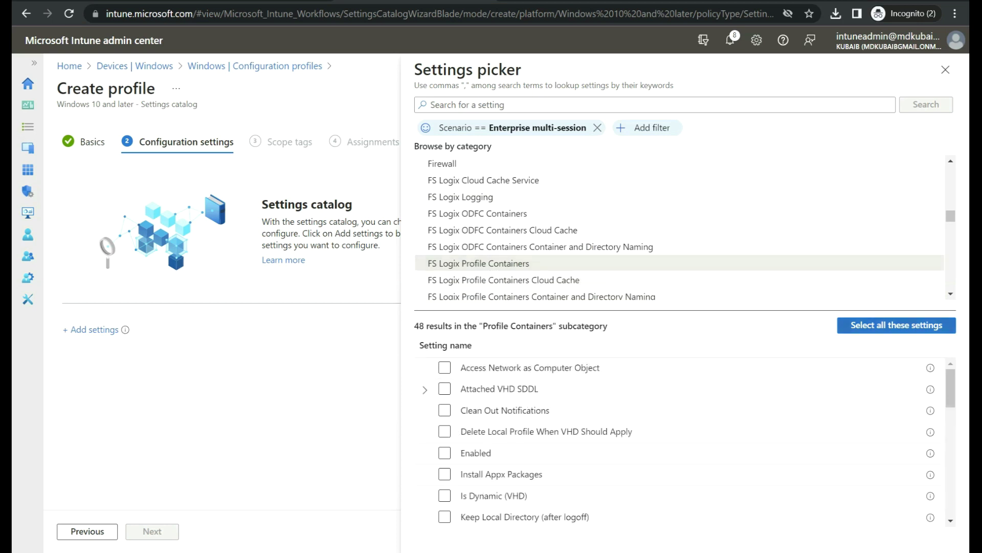
{"action": "left_click", "coordinate": [896, 326]}
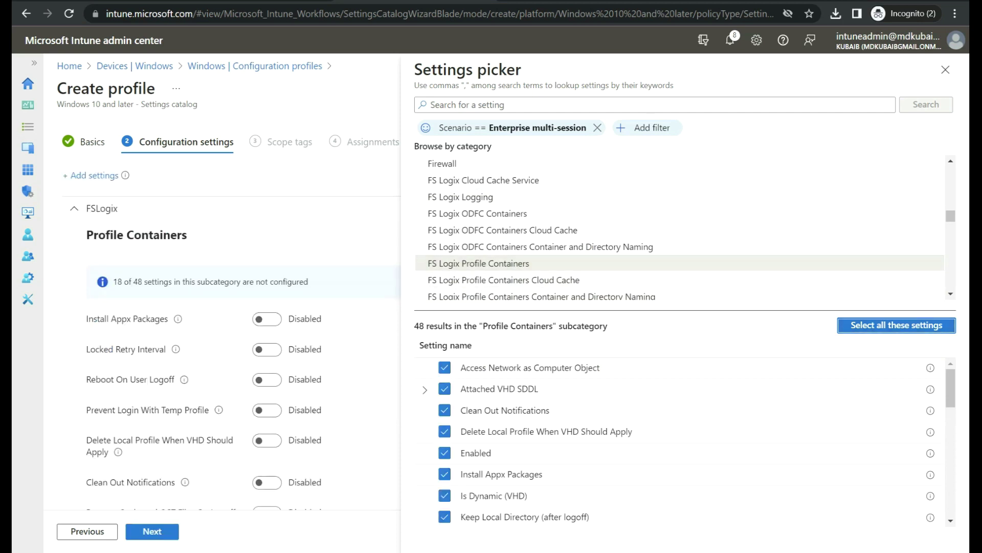
{"action": "left_click", "coordinate": [945, 69]}
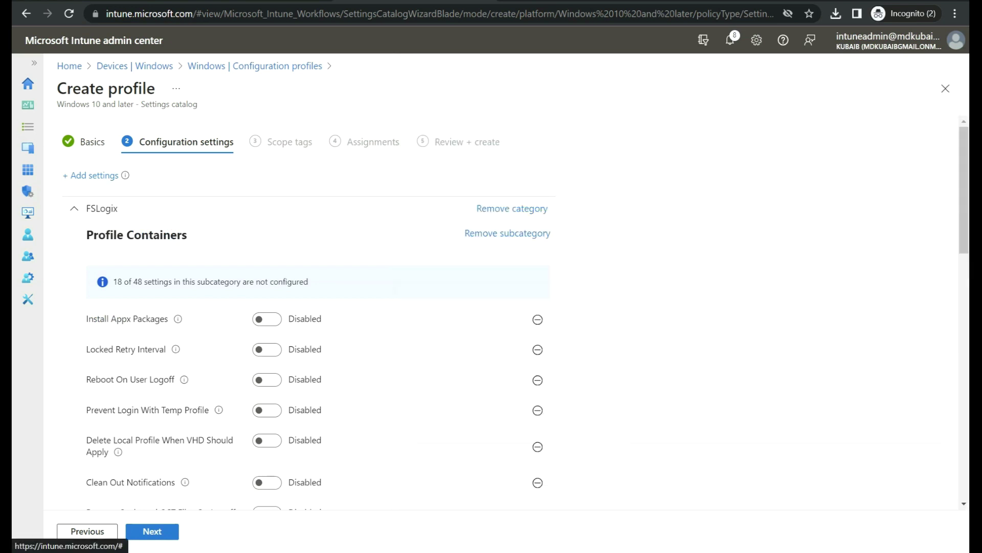
- In the Profile Containers settings, enable Enabled and VHD Locations, with \\dc\share as the device VHD location
{"action": "scroll", "coordinate": [516, 307], "scroll_direction": "down", "scroll_amount": 1}
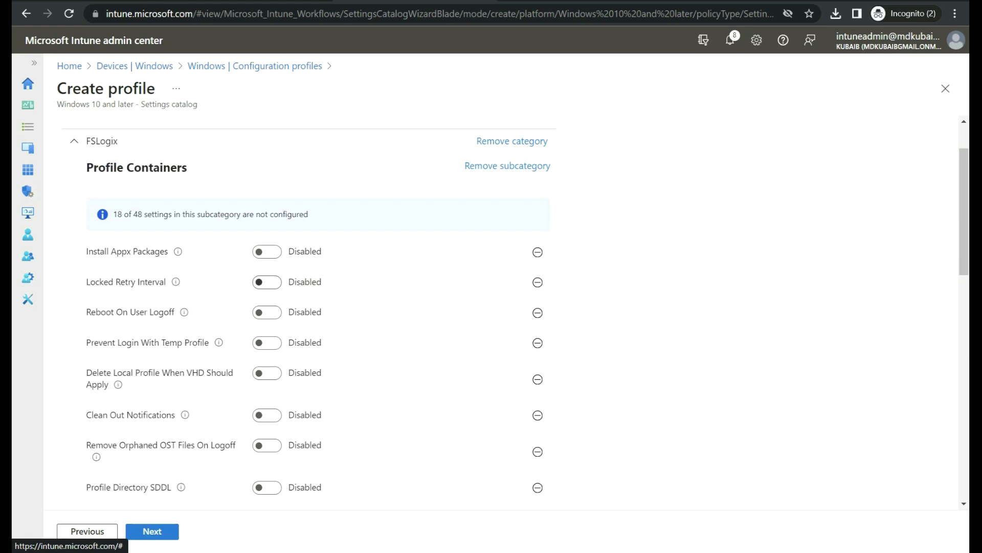
{"action": "scroll", "coordinate": [261, 282], "scroll_direction": "down", "scroll_amount": 4}
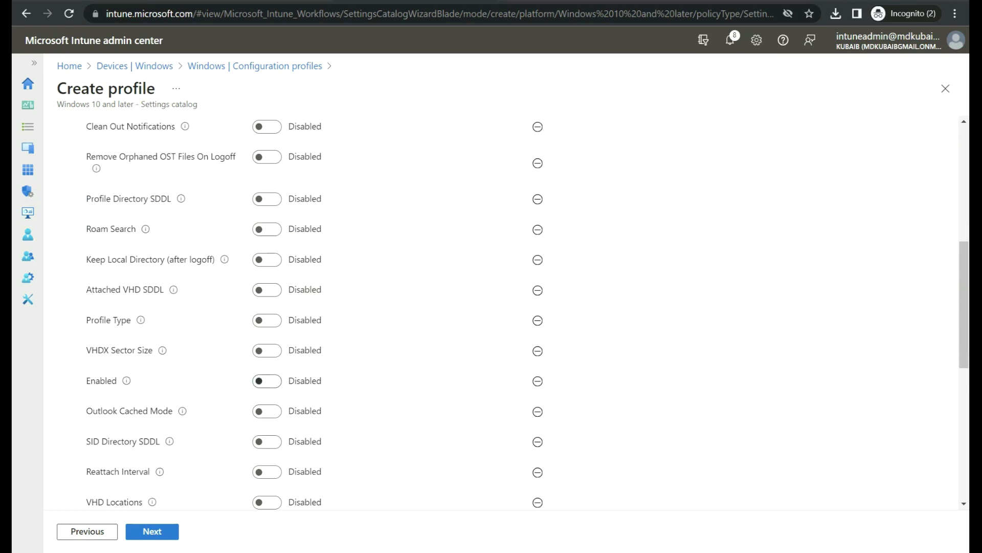
{"action": "left_click", "coordinate": [266, 381]}
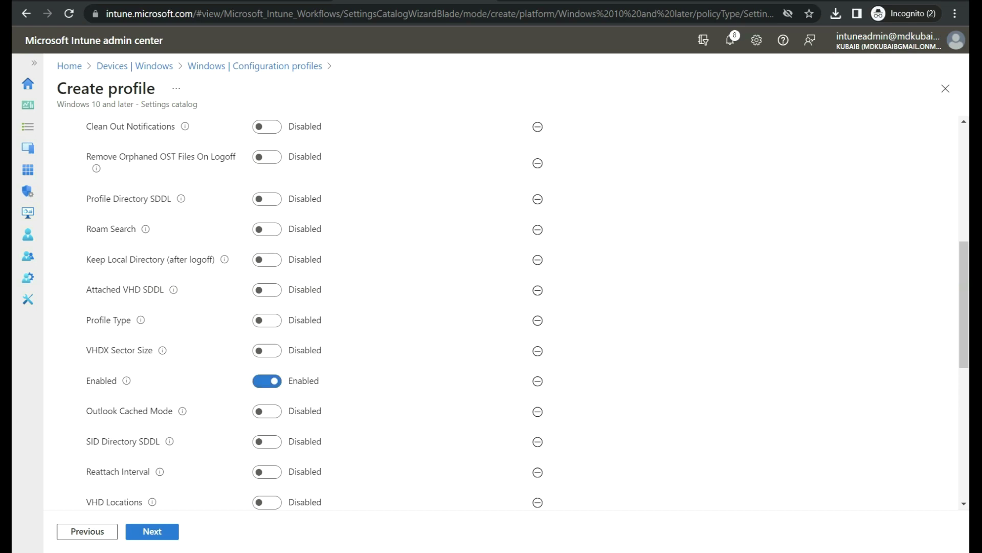
{"action": "scroll", "coordinate": [501, 312], "scroll_direction": "down", "scroll_amount": 2}
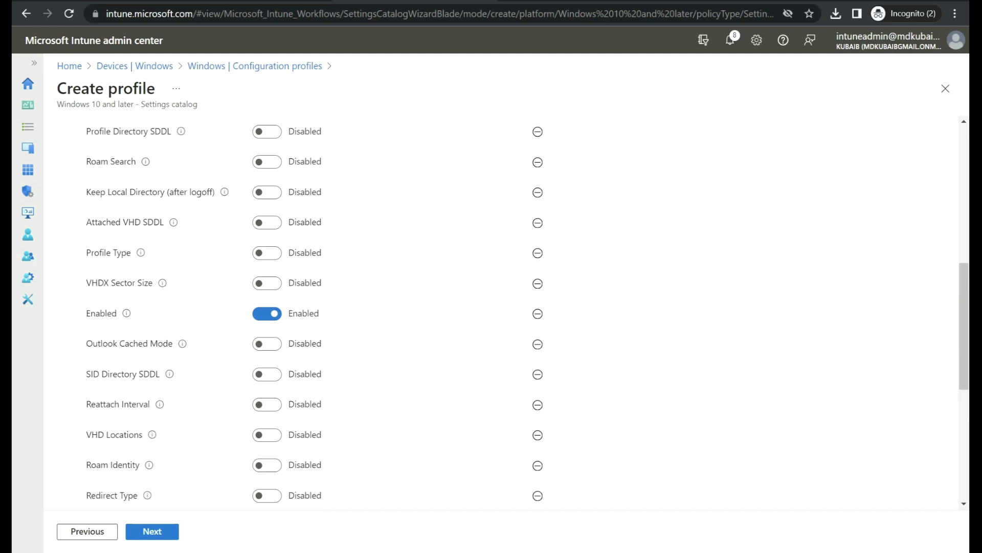
{"action": "left_click", "coordinate": [267, 435]}
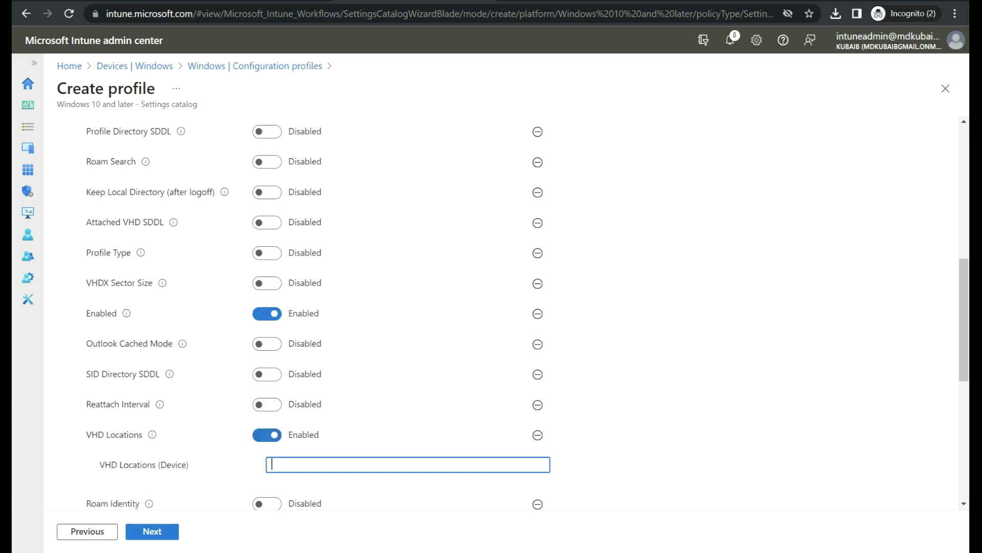
{"action": "type", "text": "\\\\dc\\share"}
{"action": "scroll", "coordinate": [501, 312], "scroll_direction": "down", "scroll_amount": 8}
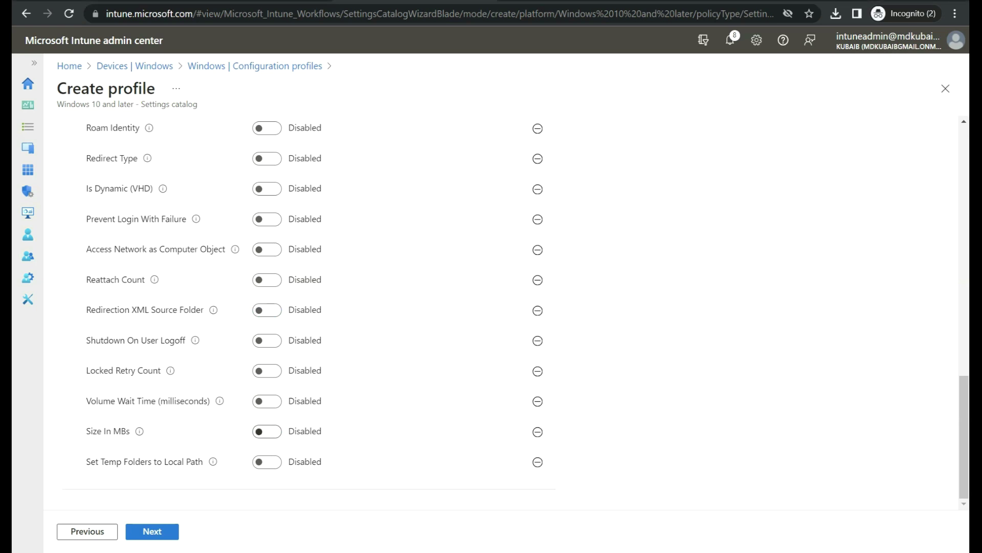
{"action": "left_click", "coordinate": [261, 432]}
{"action": "double_click", "coordinate": [284, 461]}
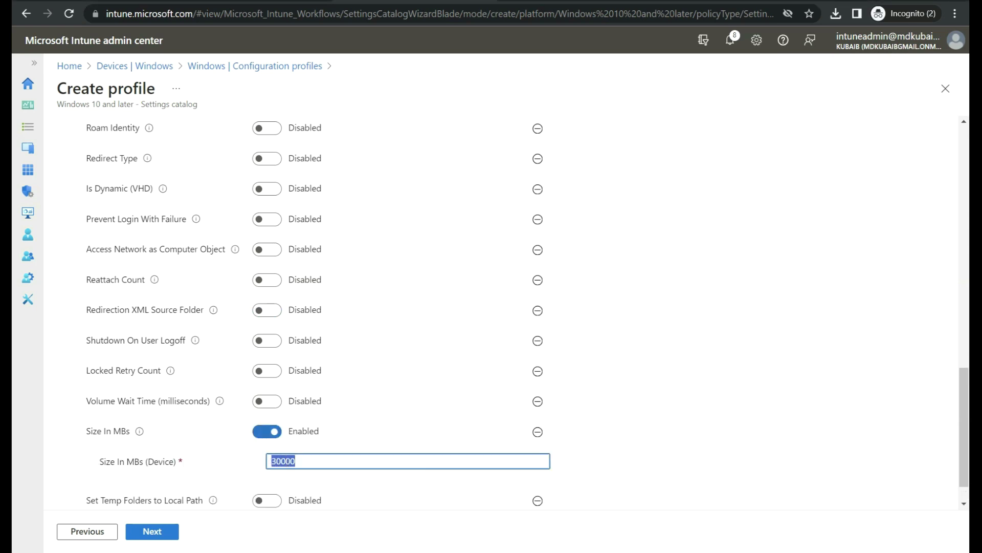
{"action": "left_click", "coordinate": [261, 431]}
- Enable Delete Local Profile When VHD Should Apply and Outlook Cached Mode in the Profile Containers settings
{"action": "scroll", "coordinate": [307, 307], "scroll_direction": "up", "scroll_amount": 10}
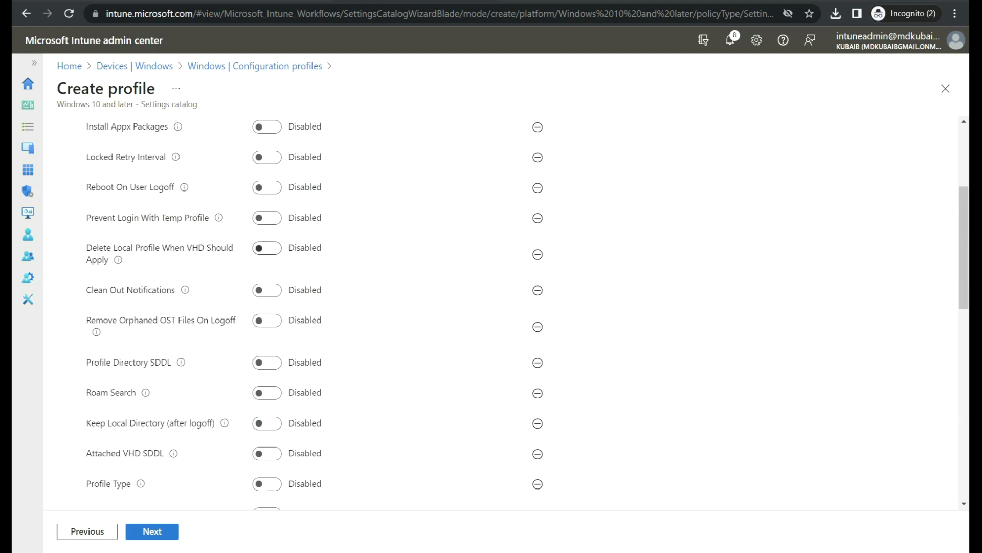
{"action": "left_click", "coordinate": [266, 249]}
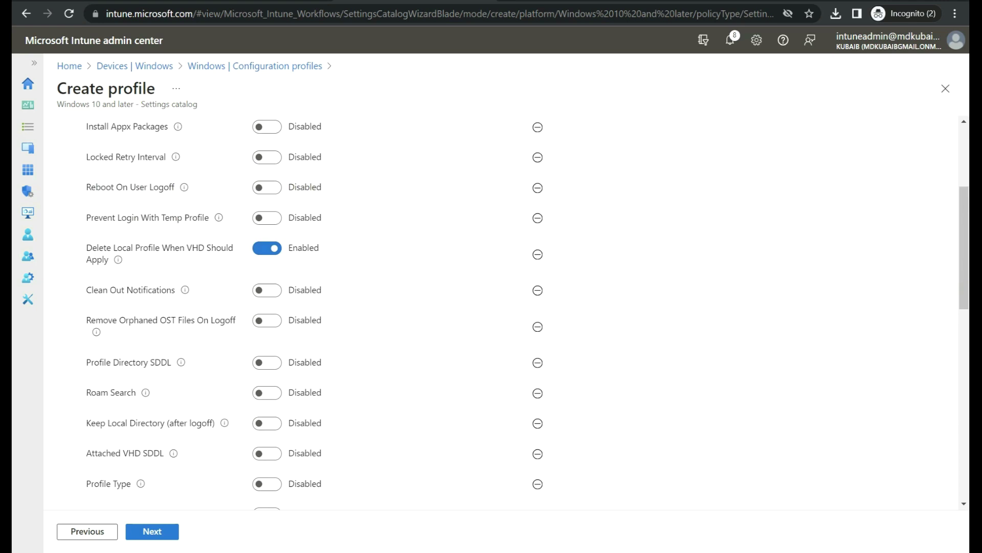
{"action": "scroll", "coordinate": [307, 307], "scroll_direction": "down", "scroll_amount": 4}
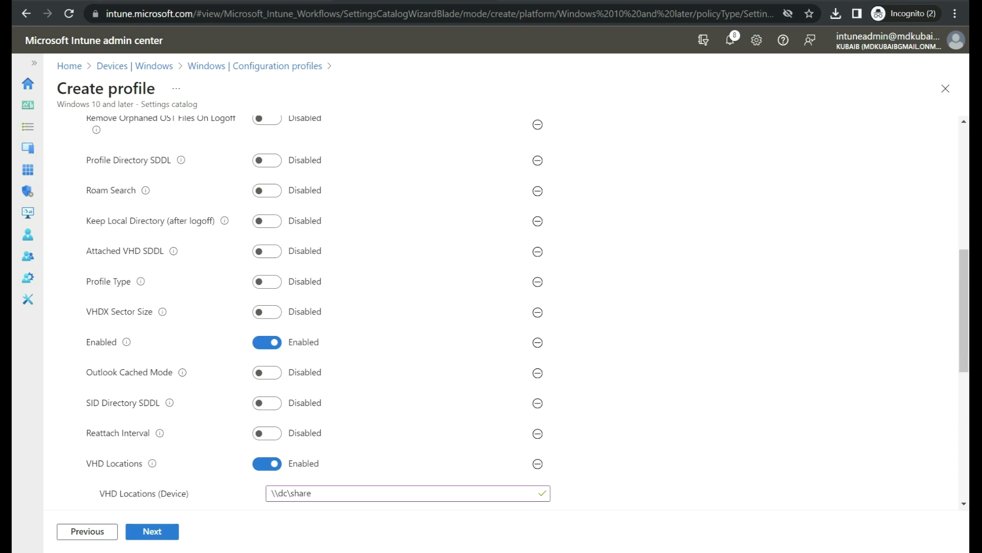
{"action": "left_click", "coordinate": [264, 373]}
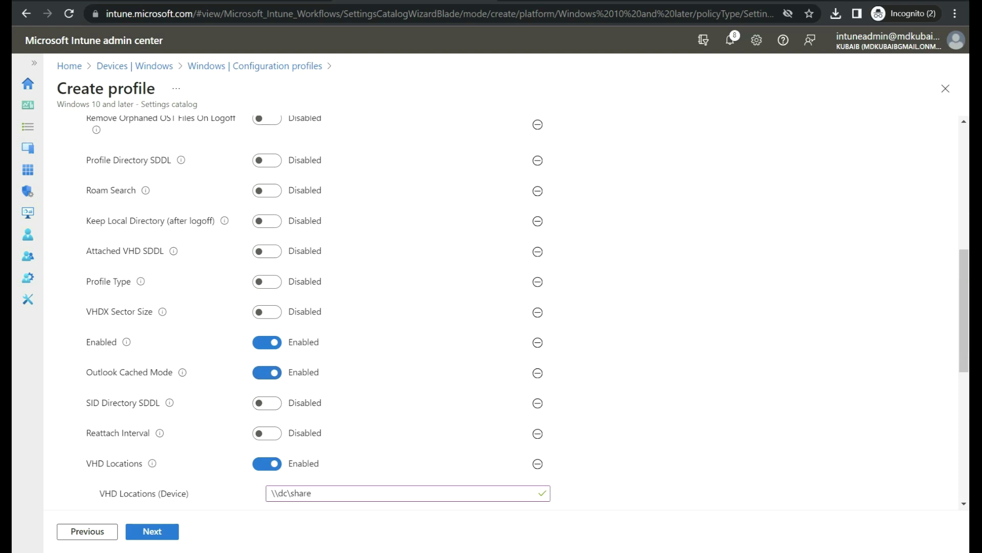
{"action": "scroll", "coordinate": [502, 312], "scroll_direction": "down", "scroll_amount": 6}
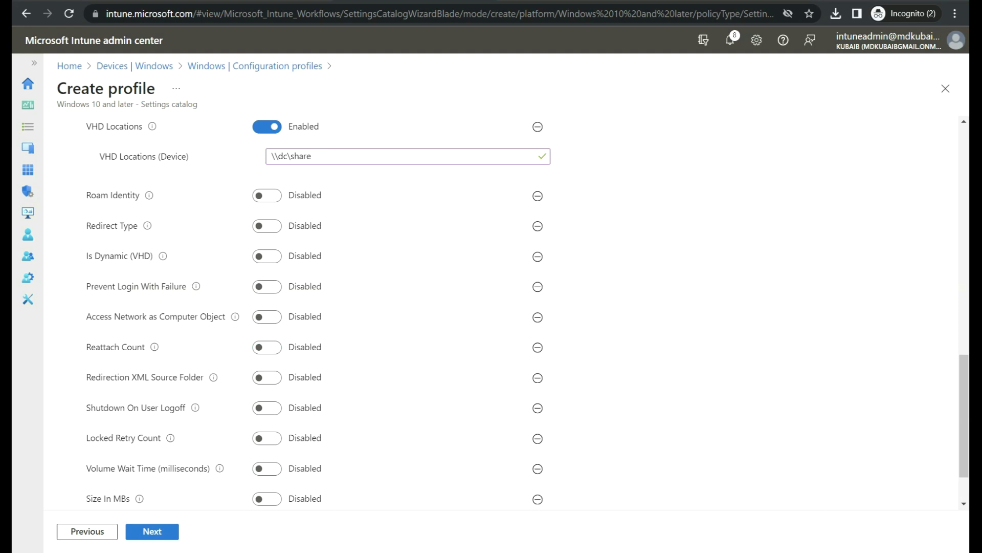
{"action": "left_click", "coordinate": [267, 378]}
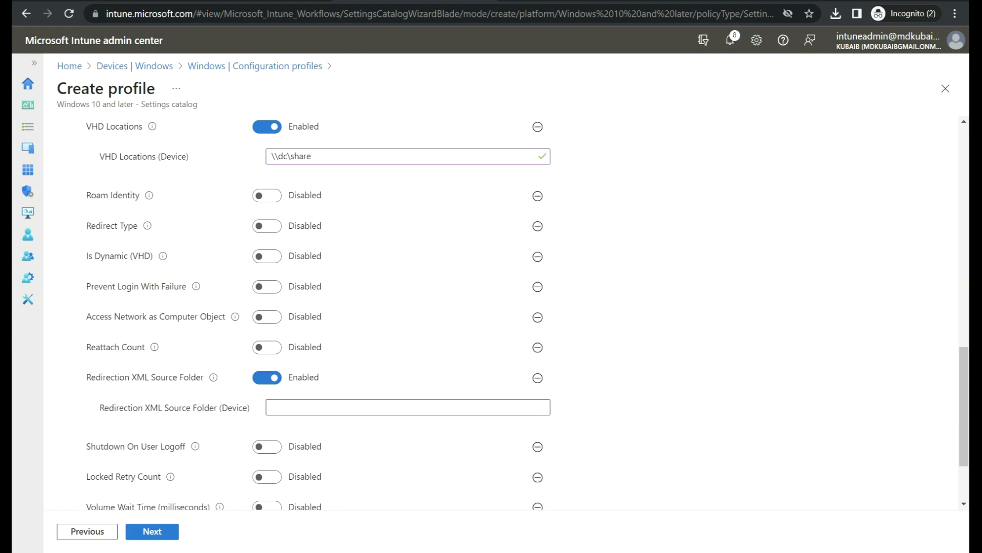
{"action": "left_click", "coordinate": [268, 378]}
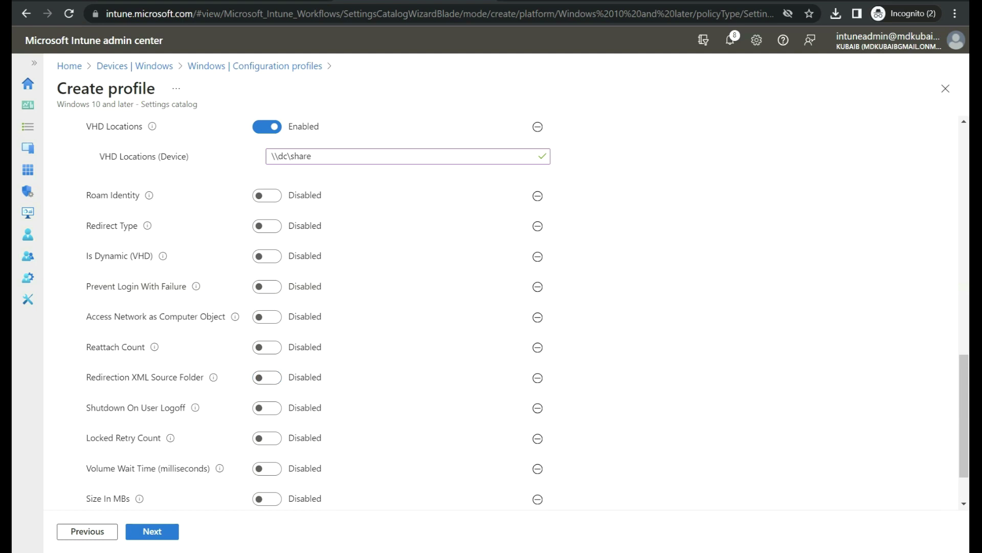
- Keep the Default scope tag and assign the profile to the demointunevms group as an included group
{"action": "scroll", "coordinate": [492, 307], "scroll_direction": "up", "scroll_amount": 4}
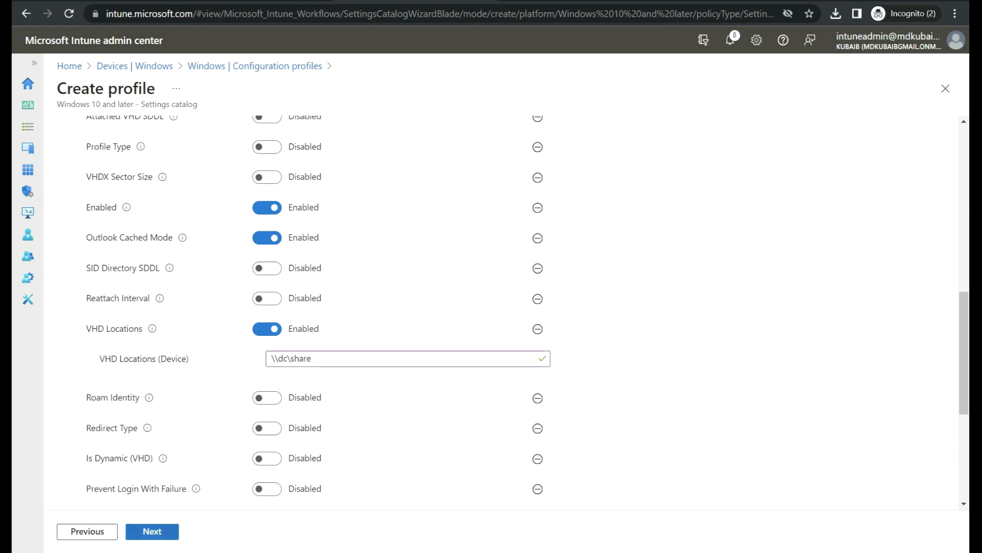
{"action": "left_click", "coordinate": [152, 531]}
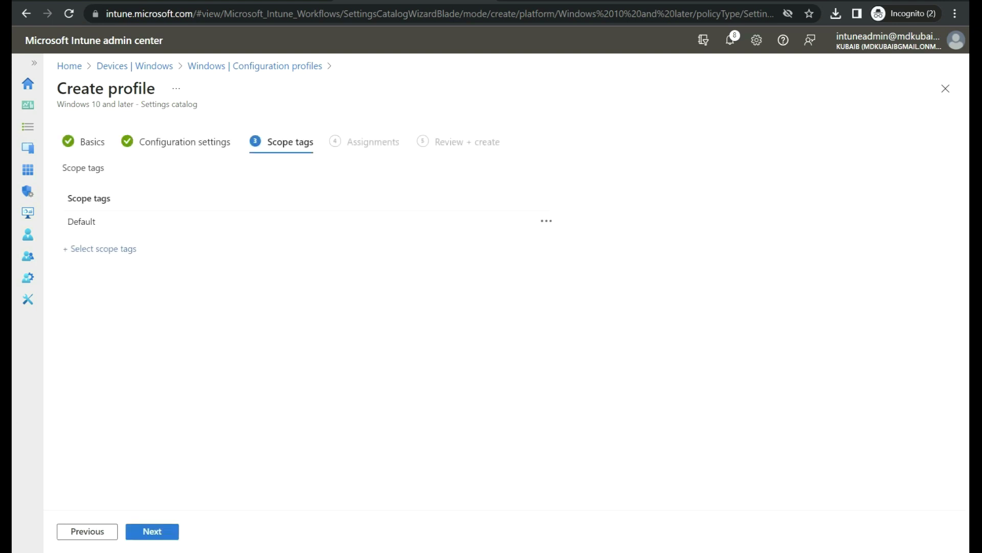
{"action": "left_click", "coordinate": [167, 530]}
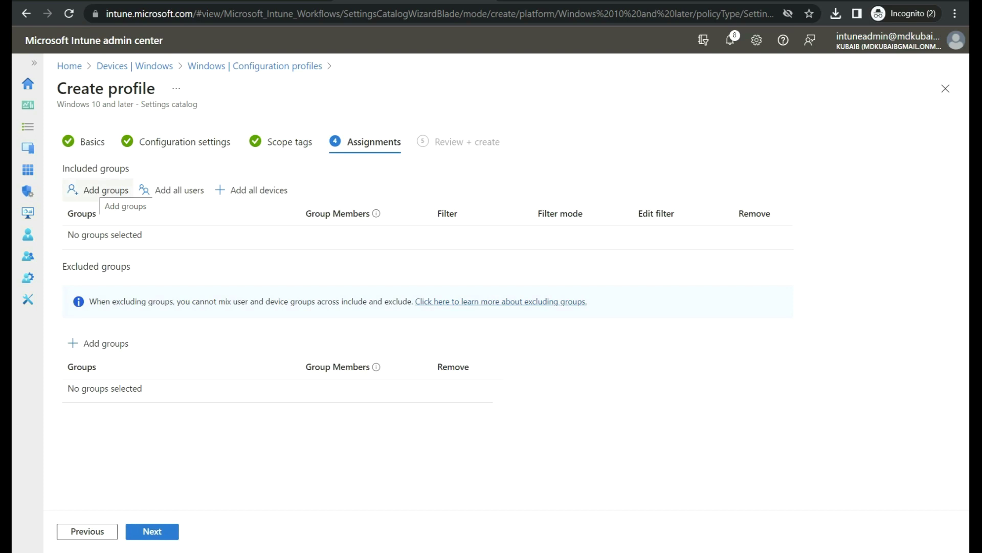
{"action": "left_click", "coordinate": [98, 190]}
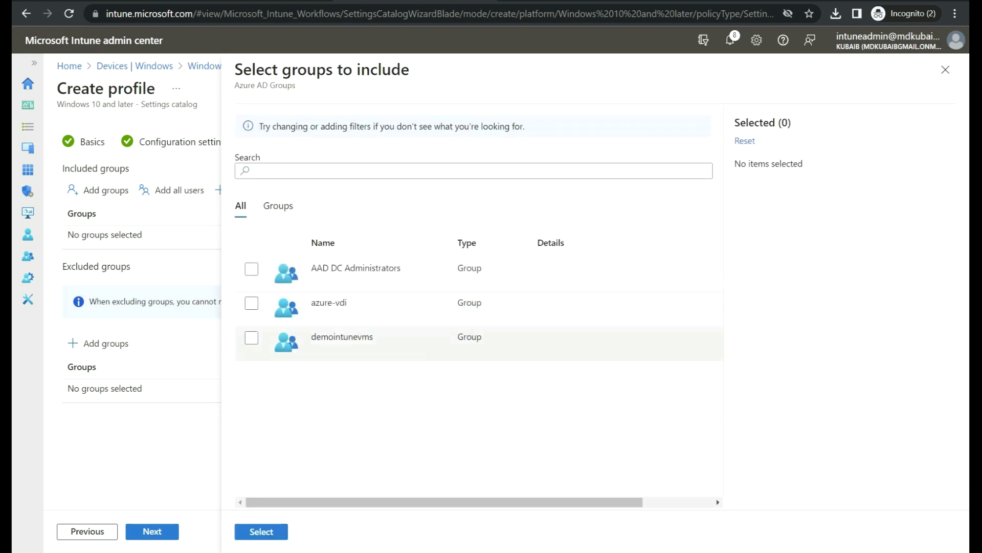
{"action": "left_click", "coordinate": [252, 337]}
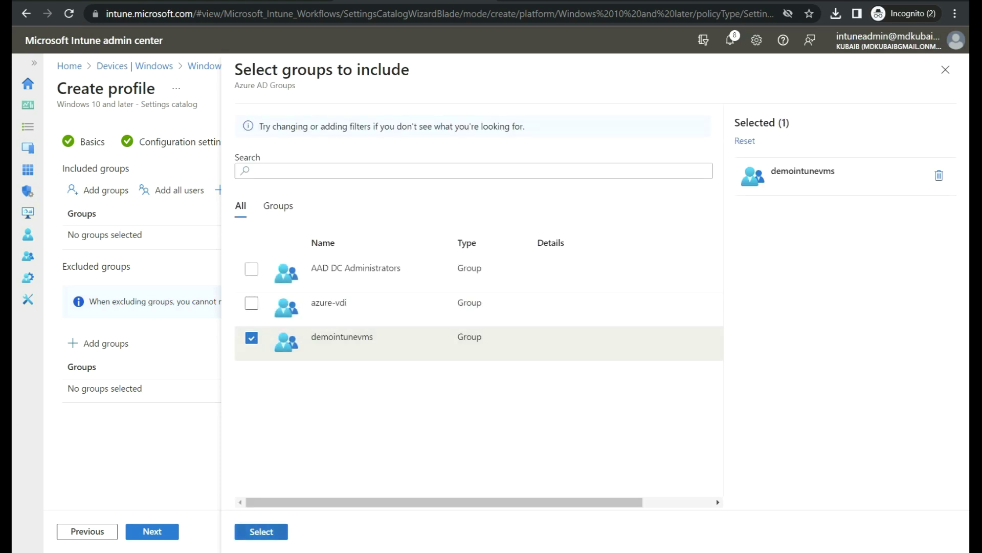
{"action": "left_click", "coordinate": [261, 531]}
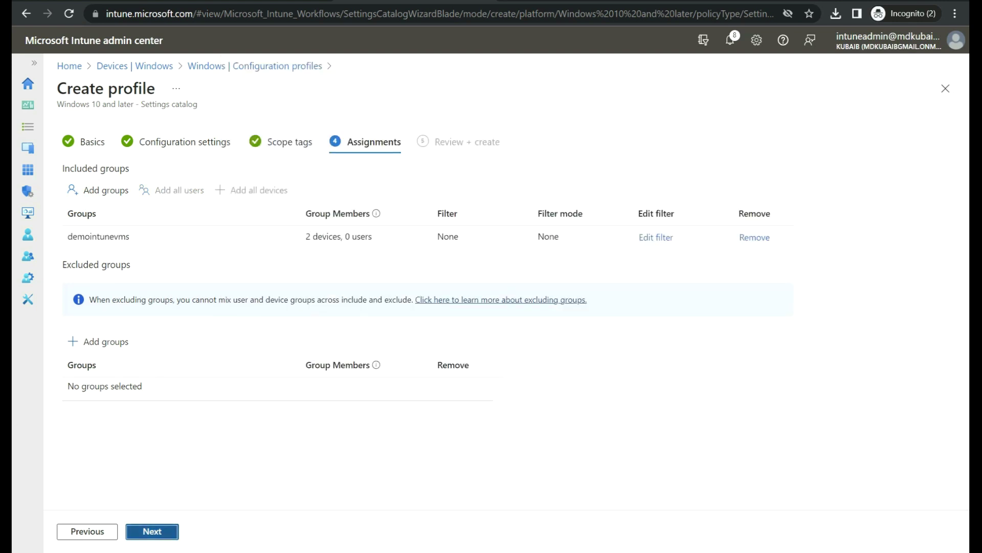
- Review and create the FSLOGIX-intune profile, and refresh the configuration profiles list
{"action": "left_click", "coordinate": [152, 531]}
{"action": "scroll", "coordinate": [502, 307], "scroll_direction": "down", "scroll_amount": 1}
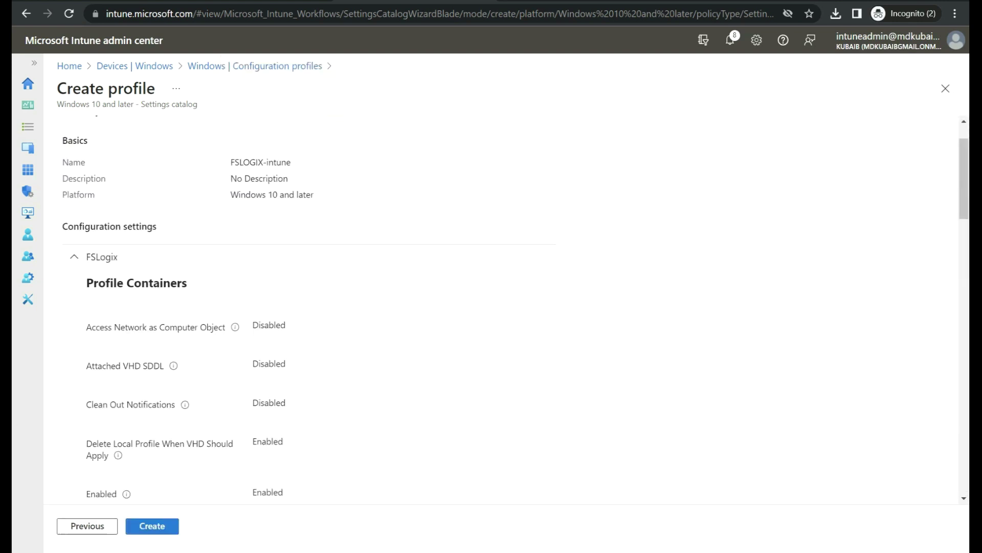
{"action": "left_click", "coordinate": [152, 527]}
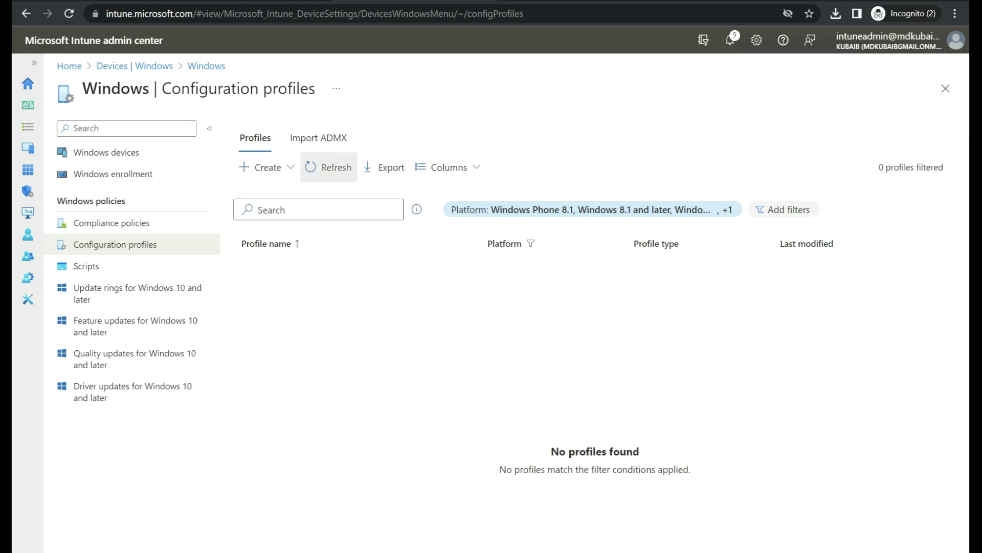
{"action": "left_click", "coordinate": [329, 167]}
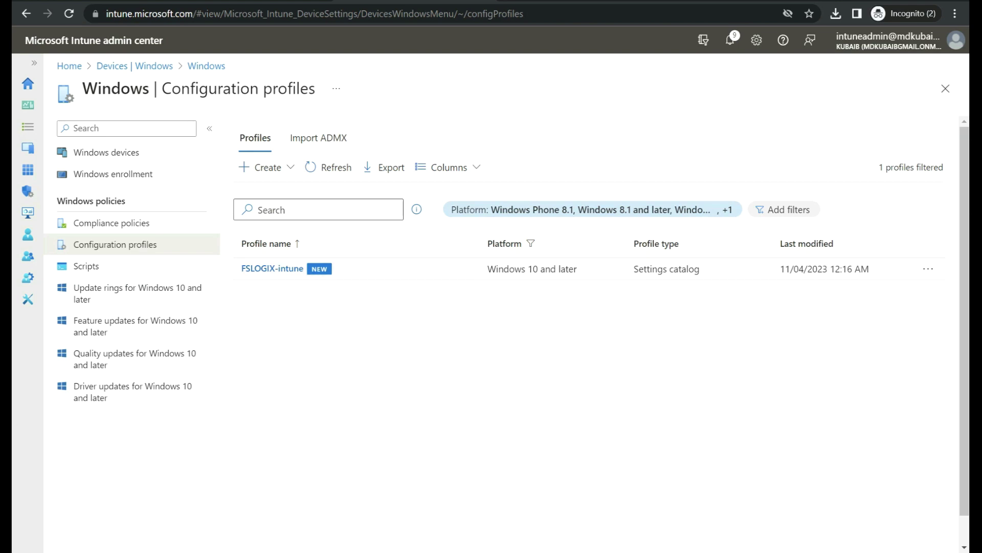
- Sync the DemoAVD-0 device from the Windows devices list and open its device configuration
{"action": "left_click", "coordinate": [135, 66]}
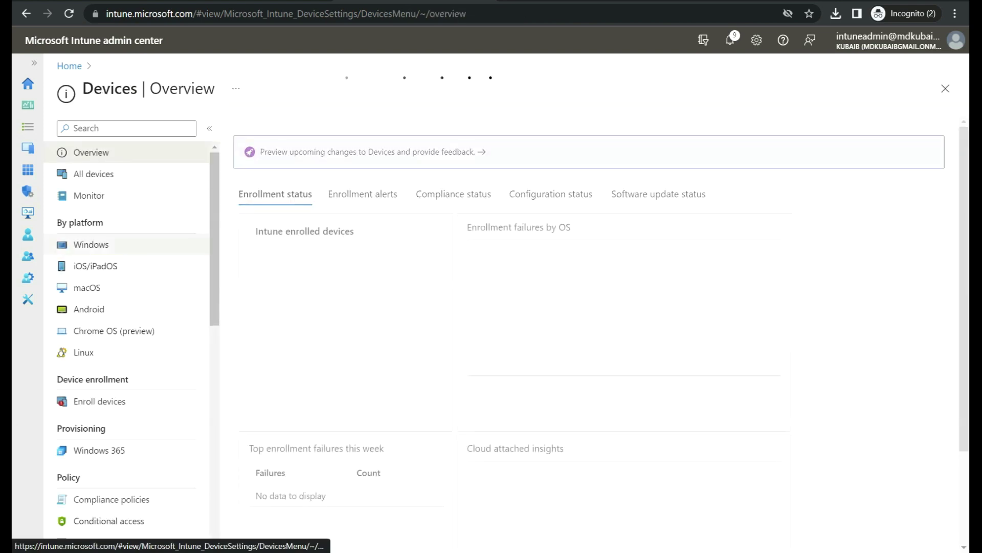
{"action": "left_click", "coordinate": [91, 244]}
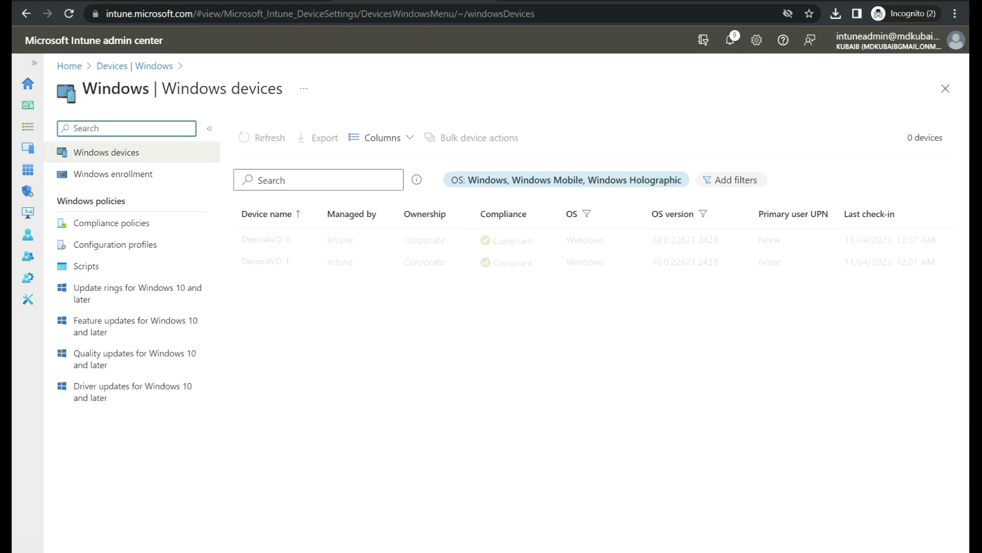
{"action": "left_click", "coordinate": [265, 238]}
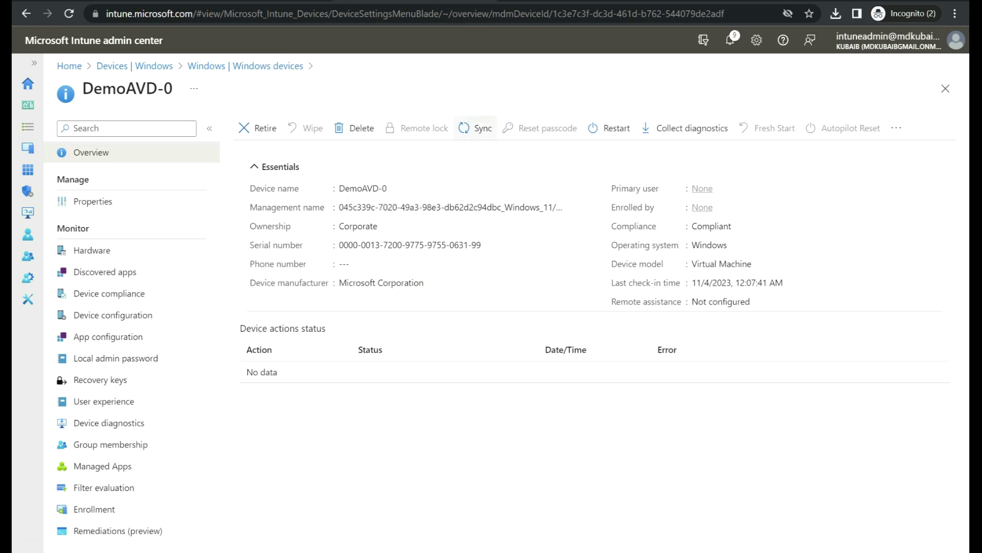
{"action": "left_click", "coordinate": [477, 129]}
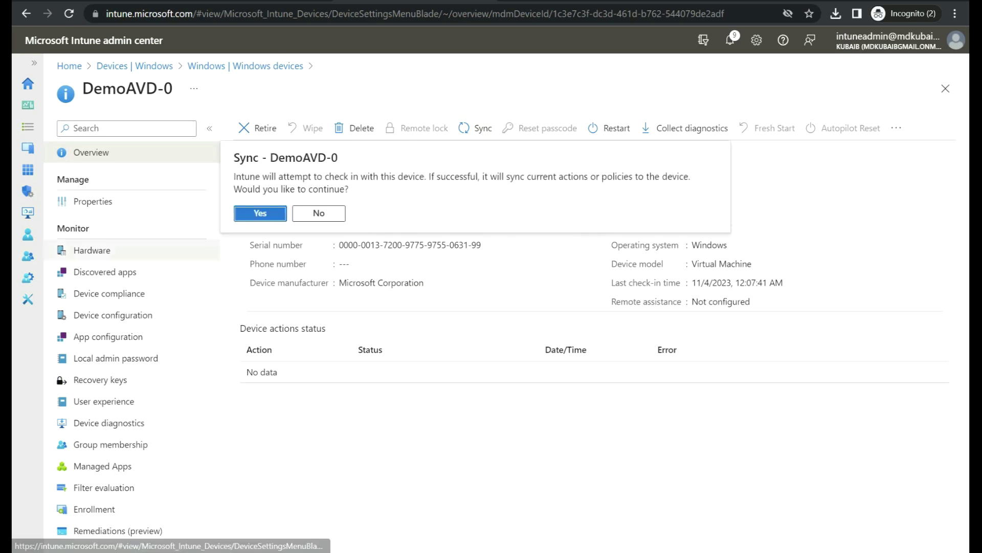
{"action": "left_click", "coordinate": [260, 213]}
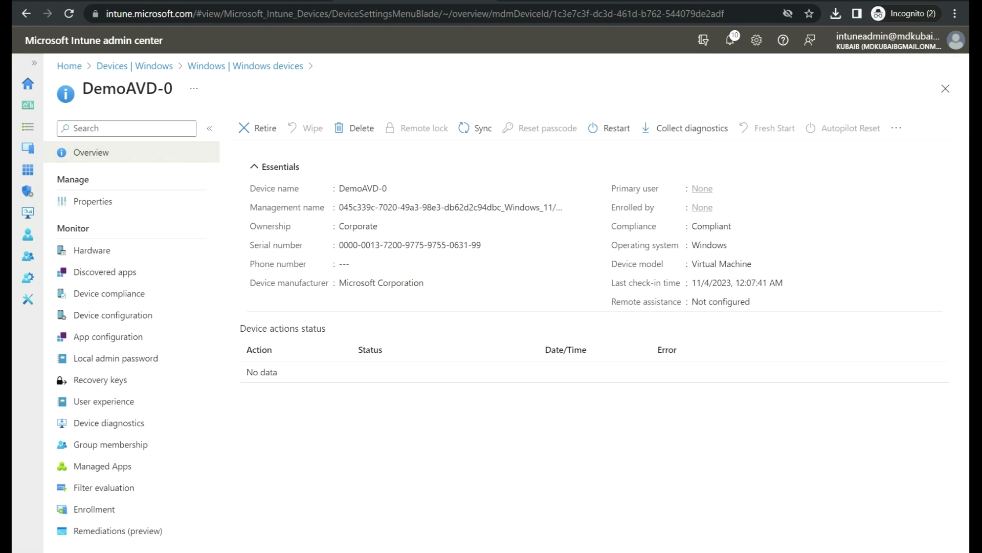
{"action": "left_click", "coordinate": [112, 315]}
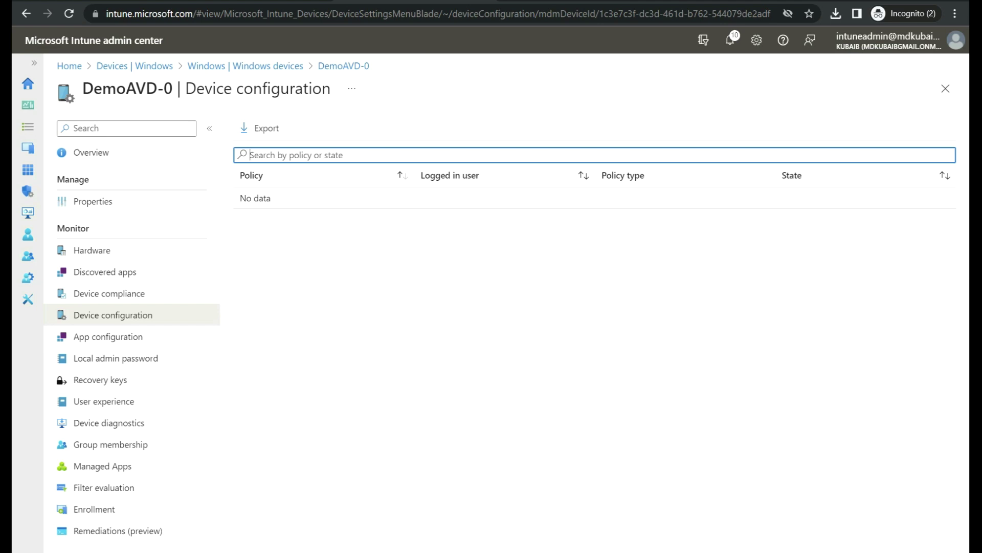
- Switch to the session host's remote desktop and start a device sync from the Managed by Kubaib page in Settings
{"action": "mouse_move", "coordinate": [752, 550]}
{"action": "left_click", "coordinate": [753, 499]}
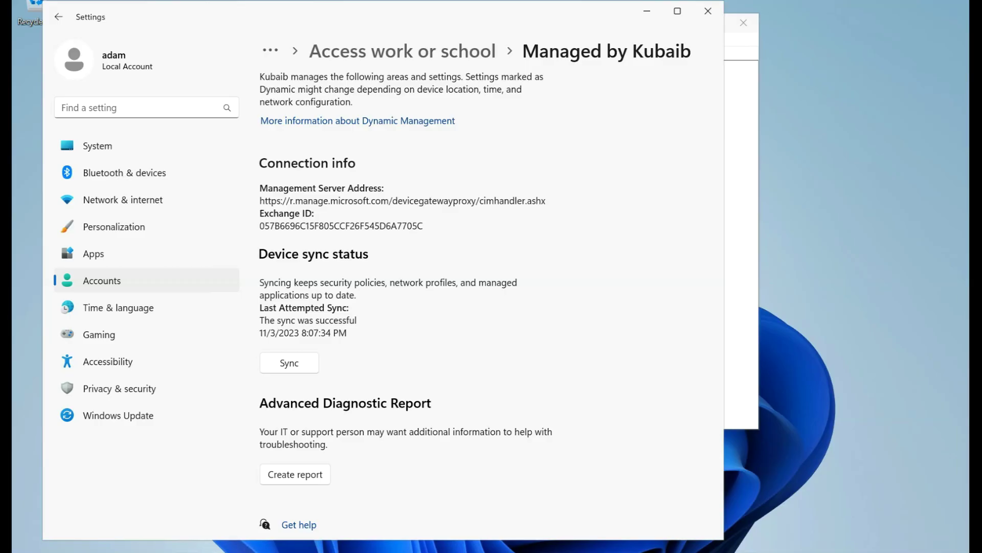
{"action": "left_click", "coordinate": [289, 363]}
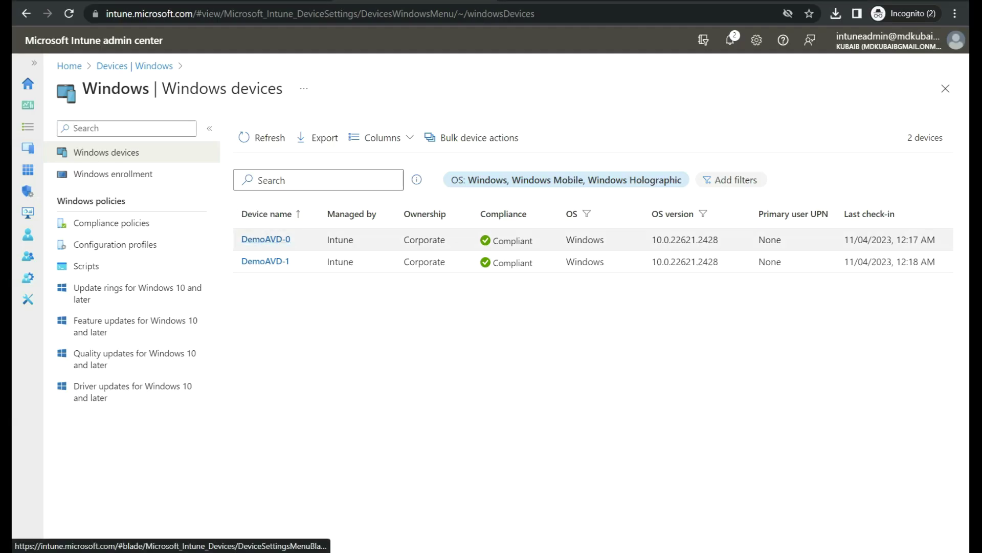
- Check the FSLOGIX-intune policy state in the device configuration of DemoAVD-0 and DemoAVD-1 in the Intune admin center
{"action": "left_click", "coordinate": [265, 239]}
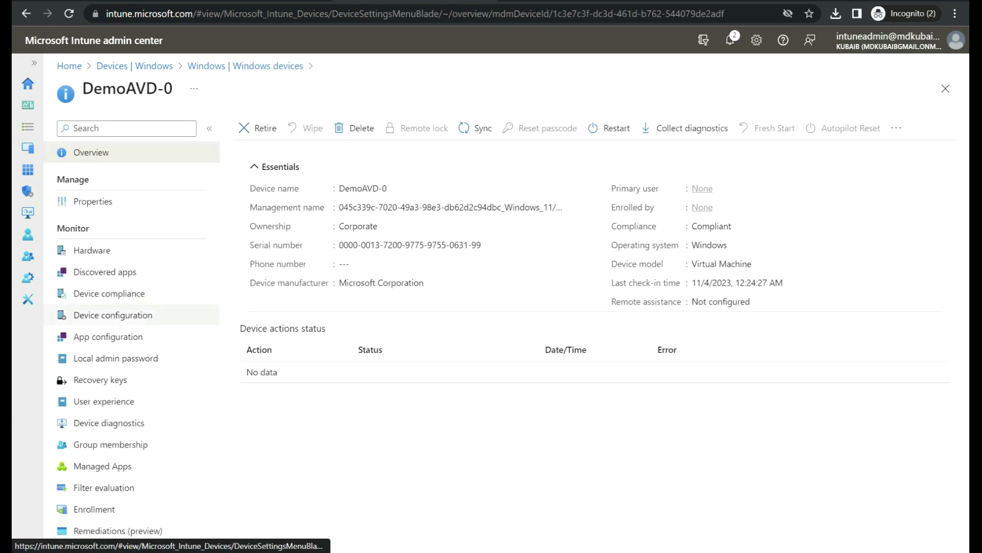
{"action": "left_click", "coordinate": [114, 315]}
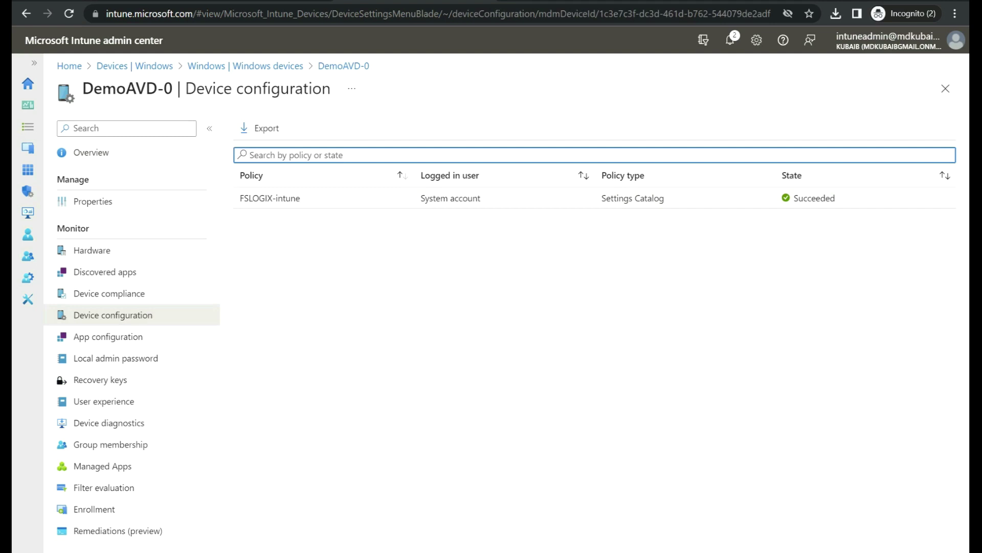
{"action": "left_click", "coordinate": [245, 66]}
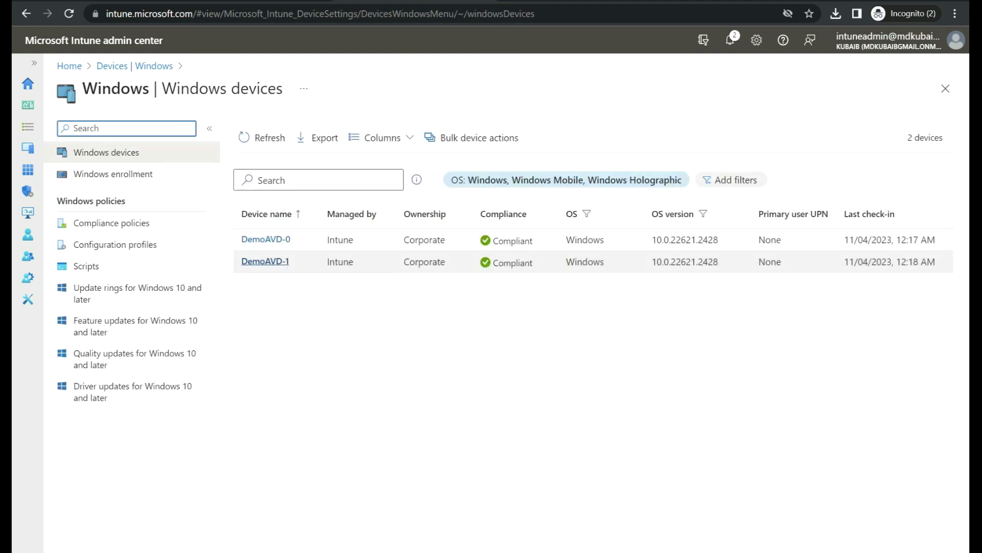
{"action": "left_click", "coordinate": [258, 238]}
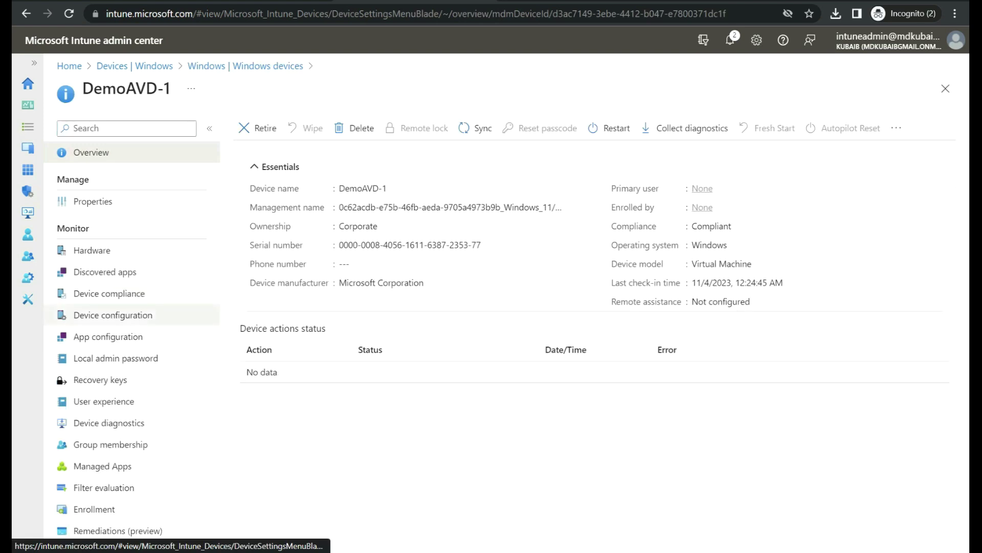
{"action": "left_click", "coordinate": [112, 315]}
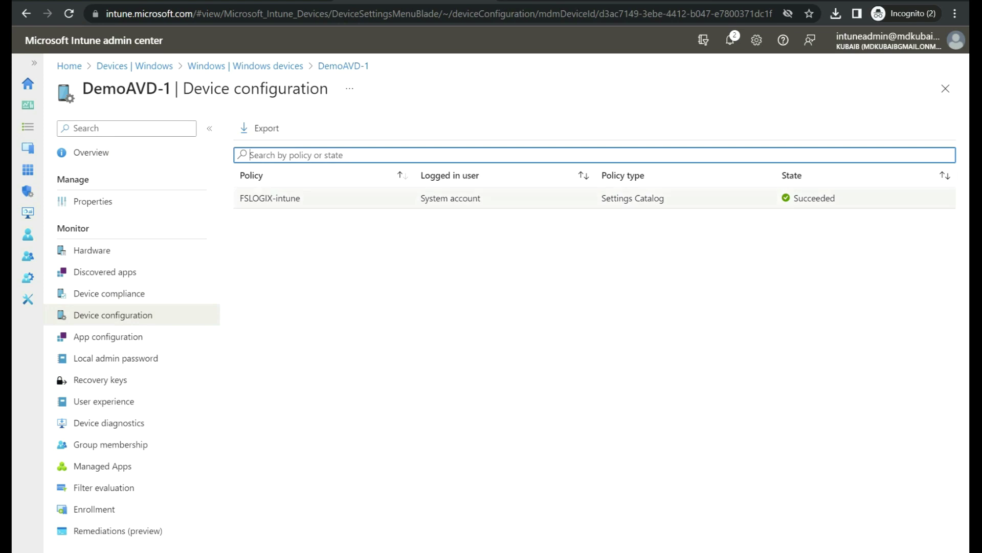
- Open the FSLOGIX-intune configuration profile and review its device and user check-in status and properties
{"action": "left_click", "coordinate": [245, 65]}
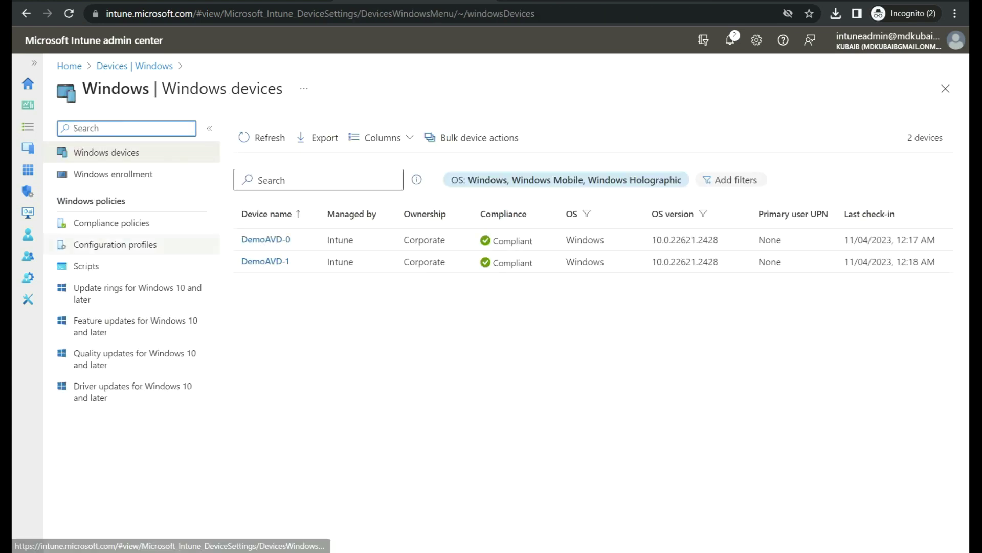
{"action": "left_click", "coordinate": [116, 244]}
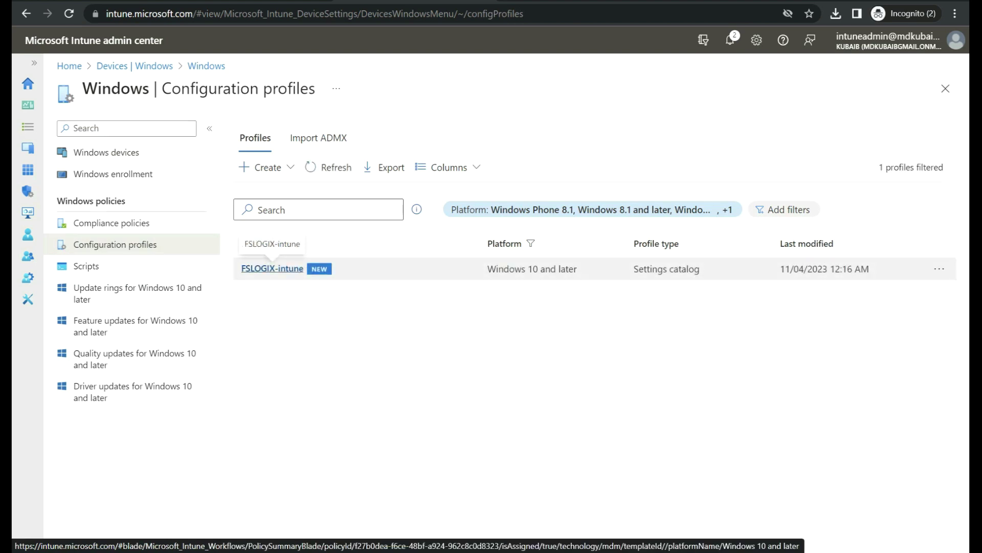
{"action": "left_click", "coordinate": [272, 269]}
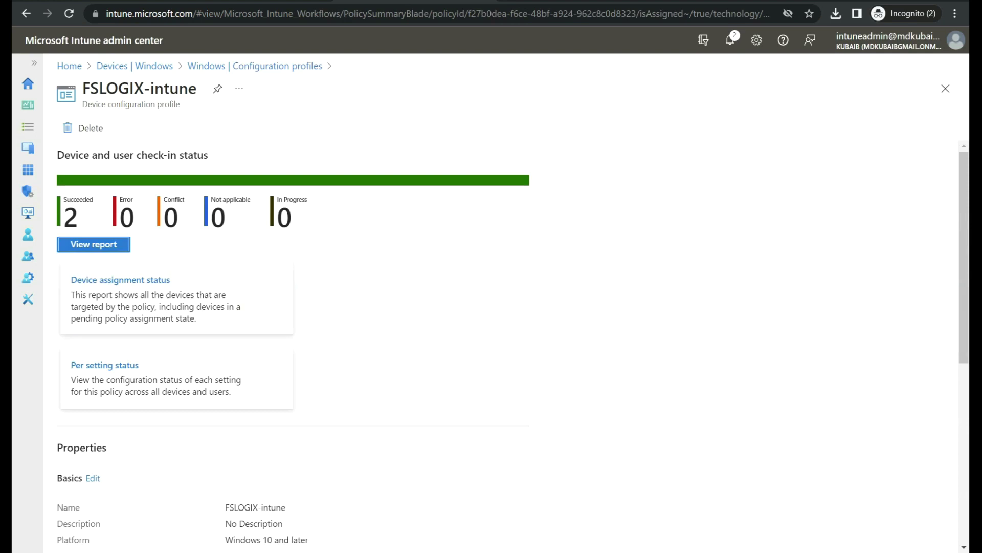
{"action": "left_click_drag", "start_coordinate": [64, 218], "coordinate": [78, 218]}
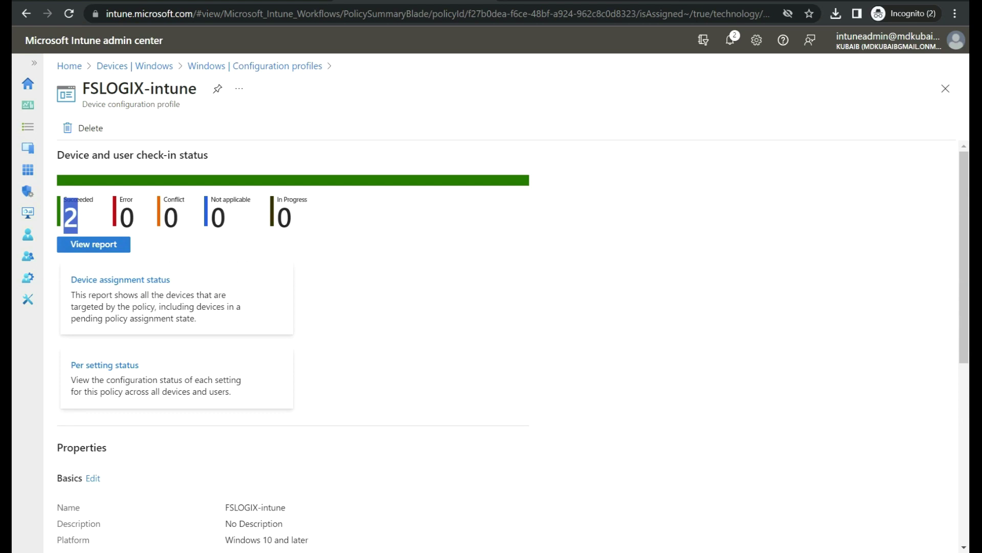
{"action": "scroll", "coordinate": [511, 346], "scroll_direction": "down", "scroll_amount": 5}
{"action": "scroll", "coordinate": [512, 346], "scroll_direction": "up", "scroll_amount": 5}
{"action": "left_click", "coordinate": [379, 256]}
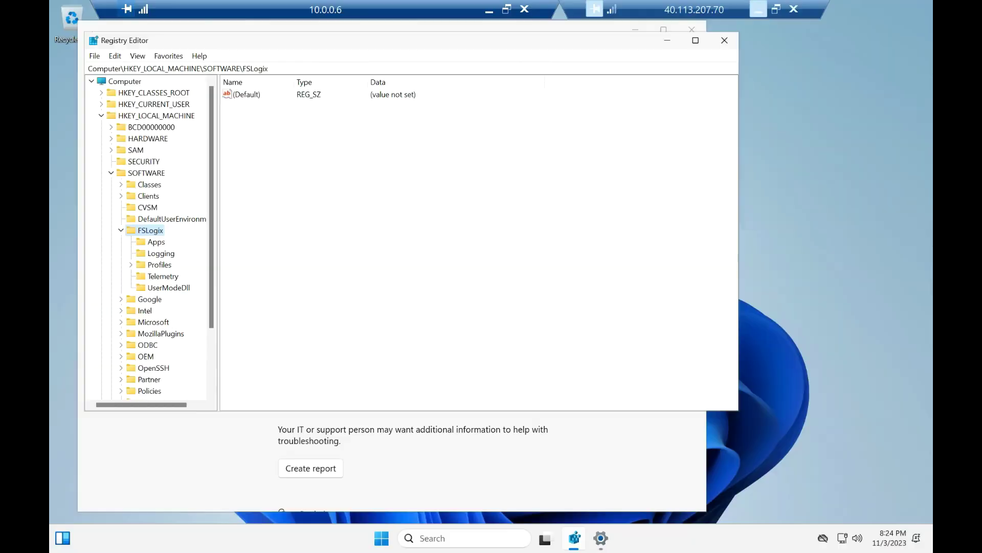
- On the session host, refresh the Registry Editor and open the HKEY_LOCAL_MACHINE\SOFTWARE\FSLogix\Profiles key
{"action": "left_click", "coordinate": [668, 40]}
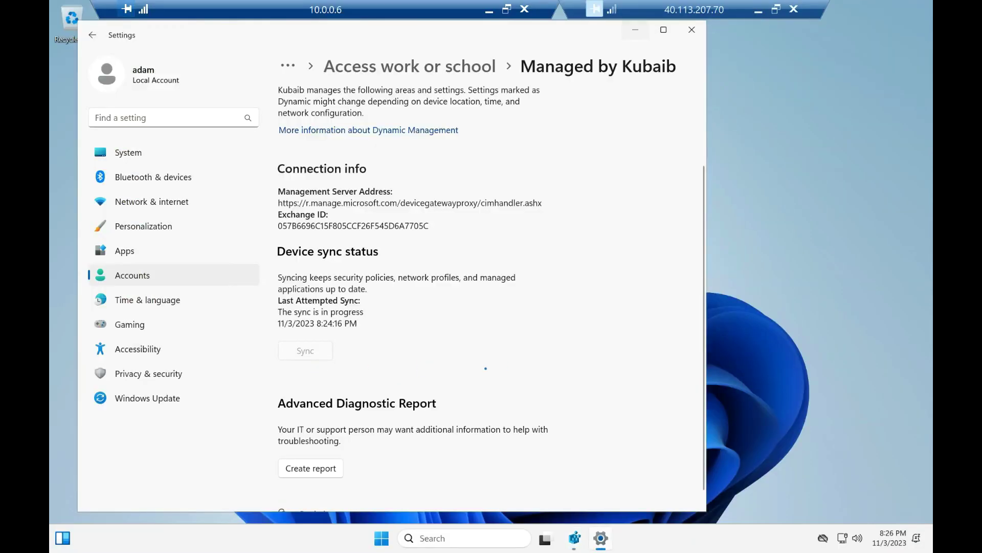
{"action": "left_click", "coordinate": [635, 30]}
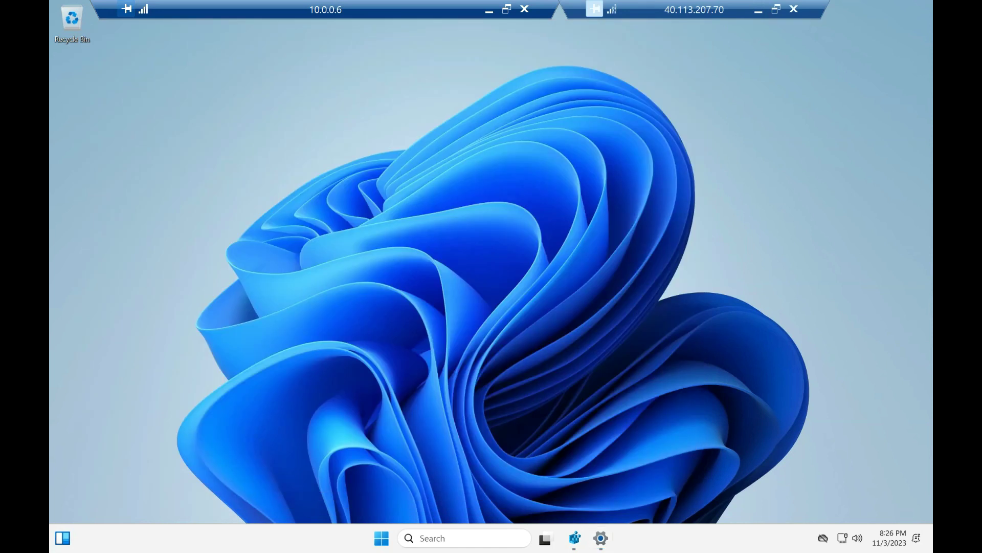
{"action": "left_click", "coordinate": [575, 537]}
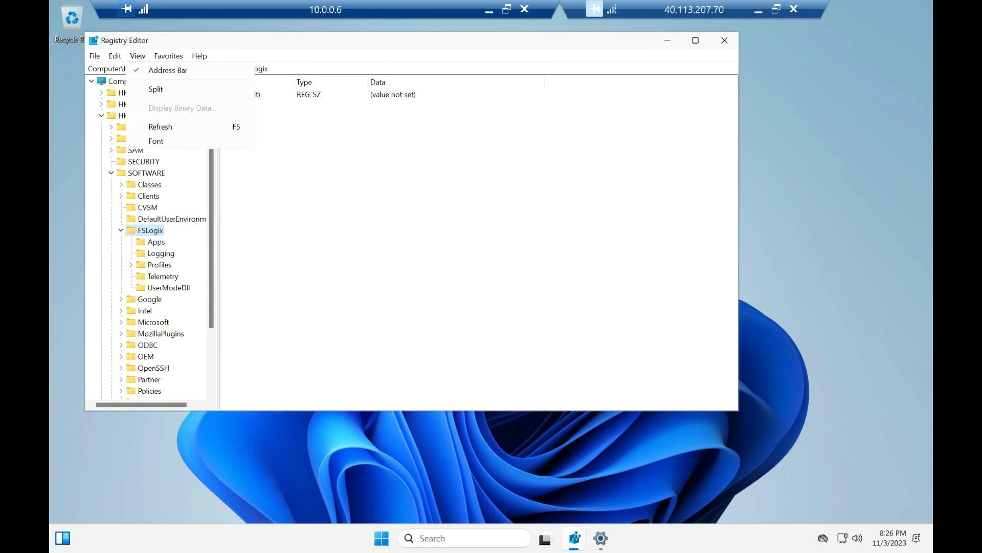
{"action": "left_click", "coordinate": [164, 127]}
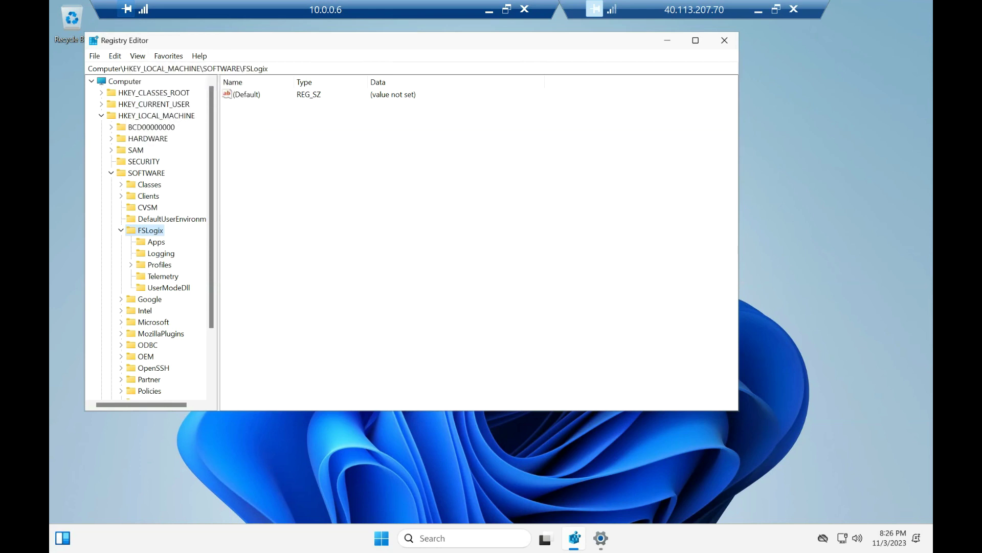
{"action": "left_click", "coordinate": [159, 265]}
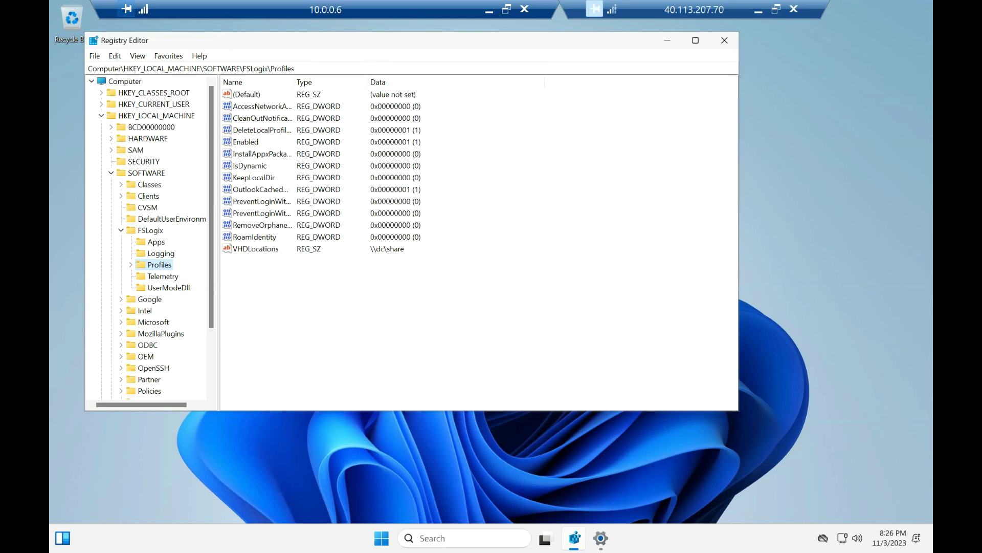
- Widen the value name column and inspect the Enabled, VHDLocations, local profile deletion and OutlookCachedMode values in the Profiles key
{"action": "left_click_drag", "start_coordinate": [294, 82], "coordinate": [353, 82]}
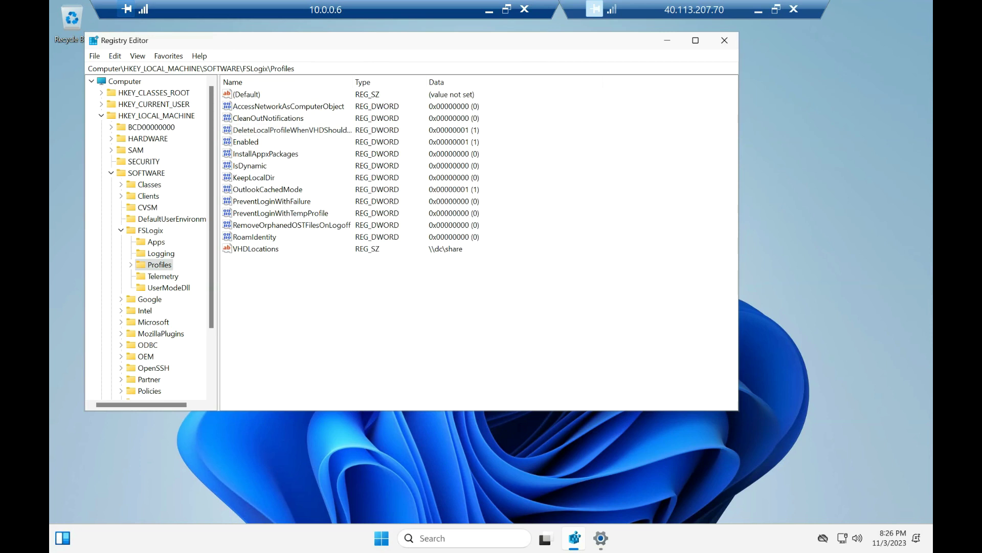
{"action": "double_click", "coordinate": [245, 142]}
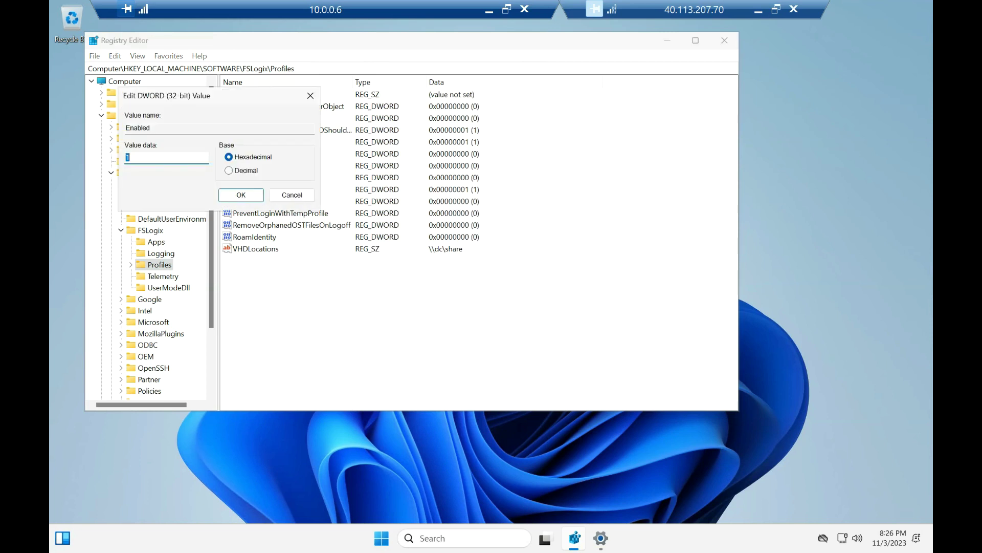
{"action": "left_click", "coordinate": [292, 195]}
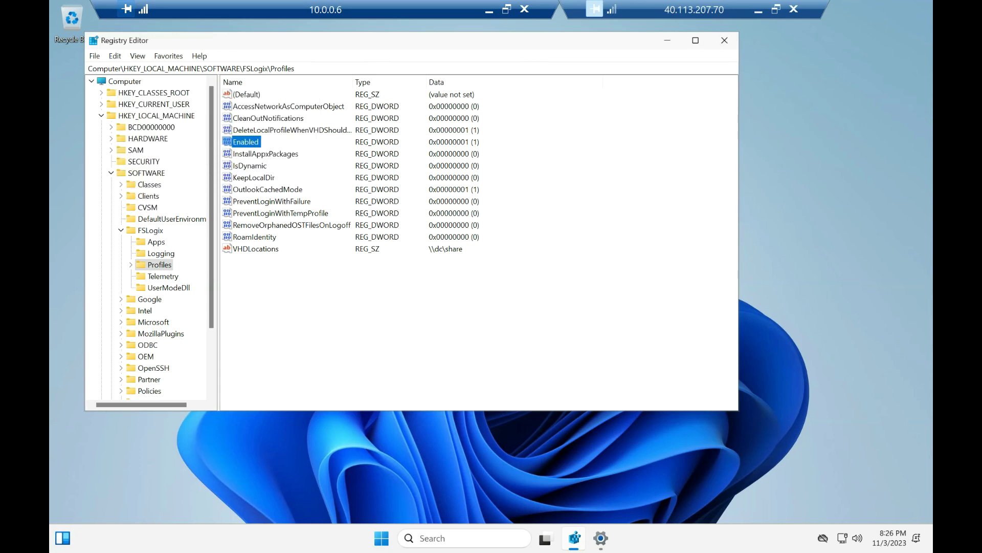
{"action": "double_click", "coordinate": [256, 249]}
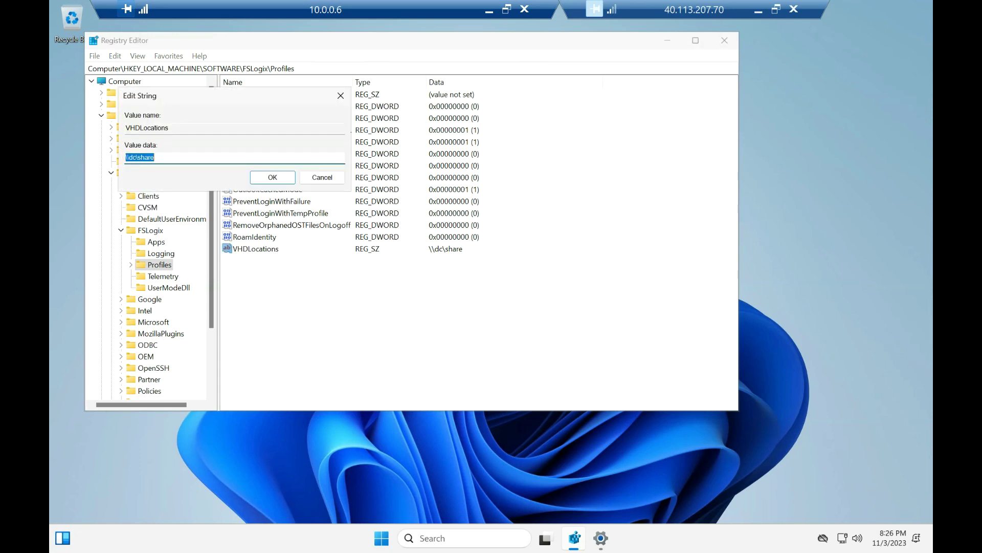
{"action": "left_click", "coordinate": [322, 177]}
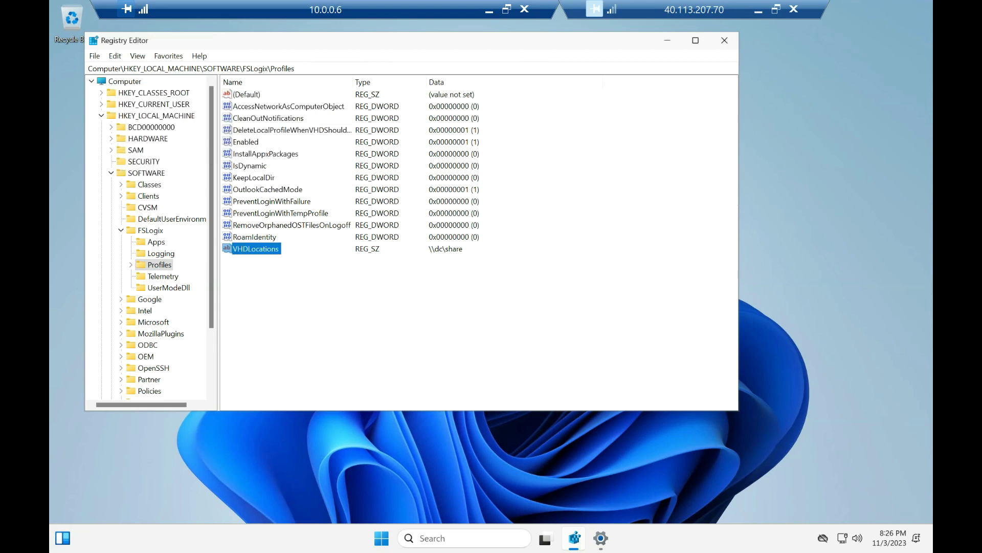
{"action": "left_click", "coordinate": [300, 130]}
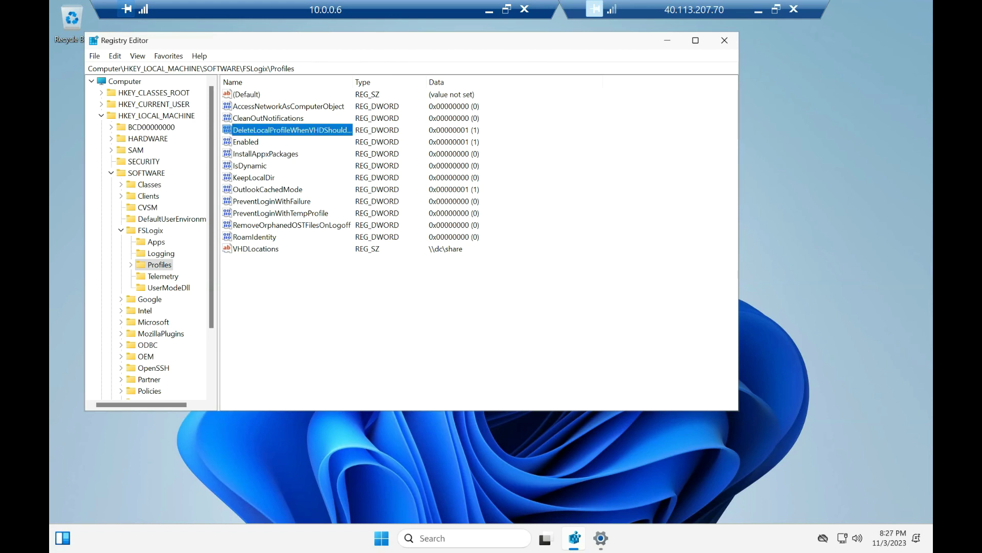
{"action": "left_click", "coordinate": [268, 189]}
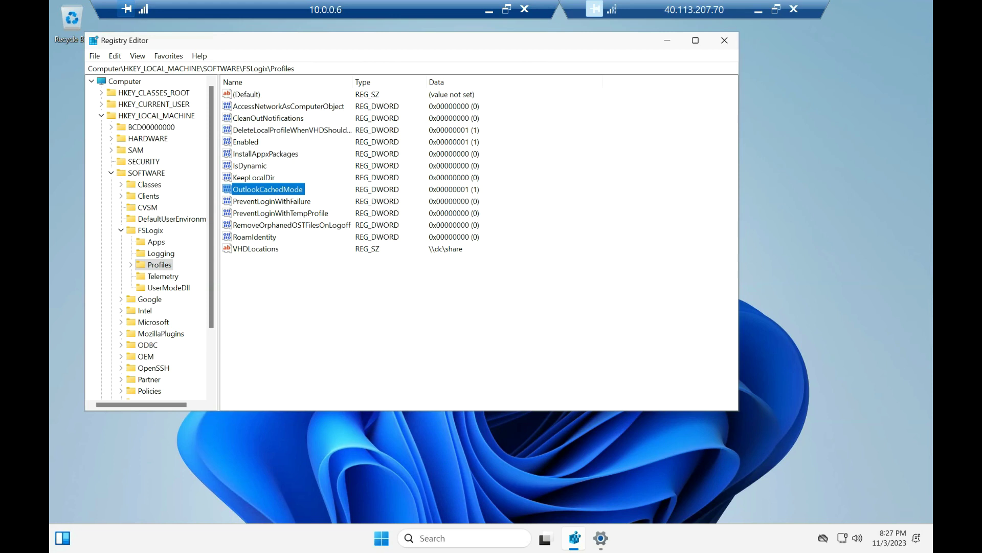